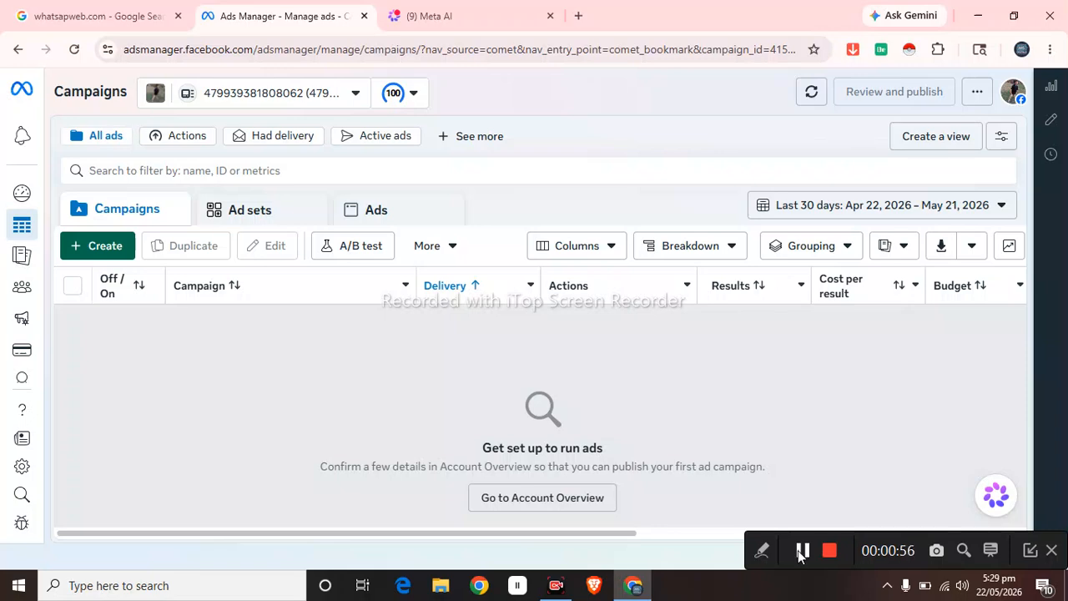
{"action": "left_click", "coordinate": [802, 550]}
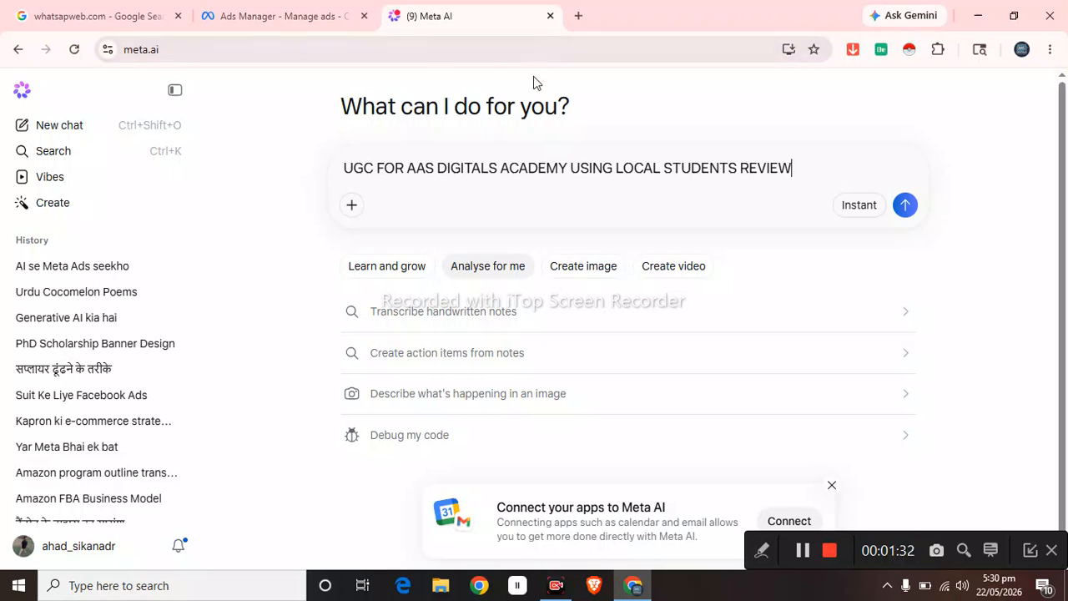
- Search Google for "meta ai" in a new browser tab and open the Meta AI site from the results
{"action": "left_click", "coordinate": [578, 16]}
{"action": "left_click", "coordinate": [476, 305]}
{"action": "left_click", "coordinate": [278, 368]}
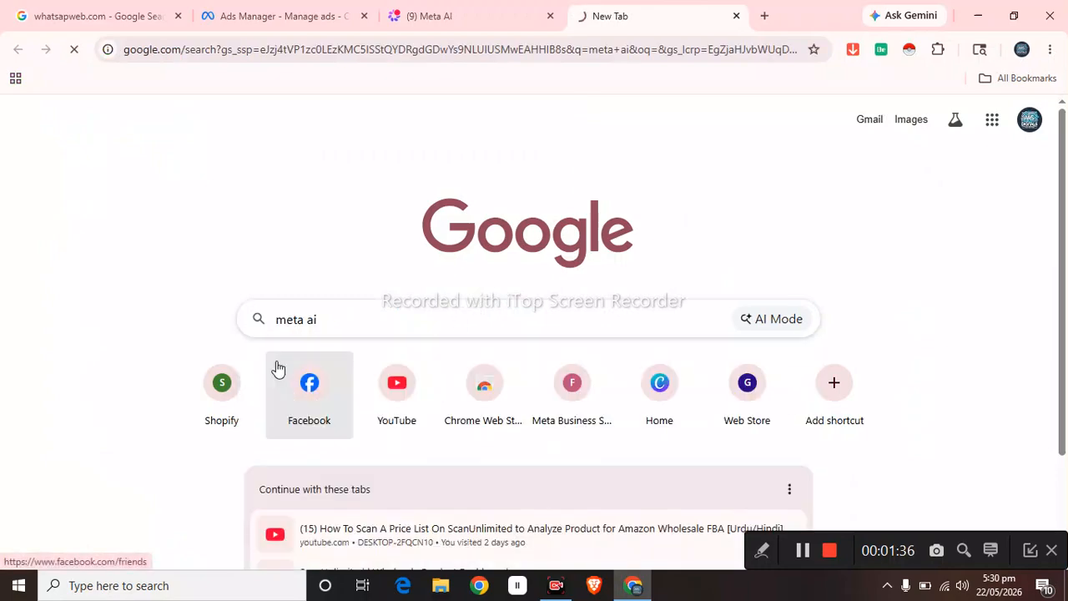
{"action": "left_click", "coordinate": [125, 246]}
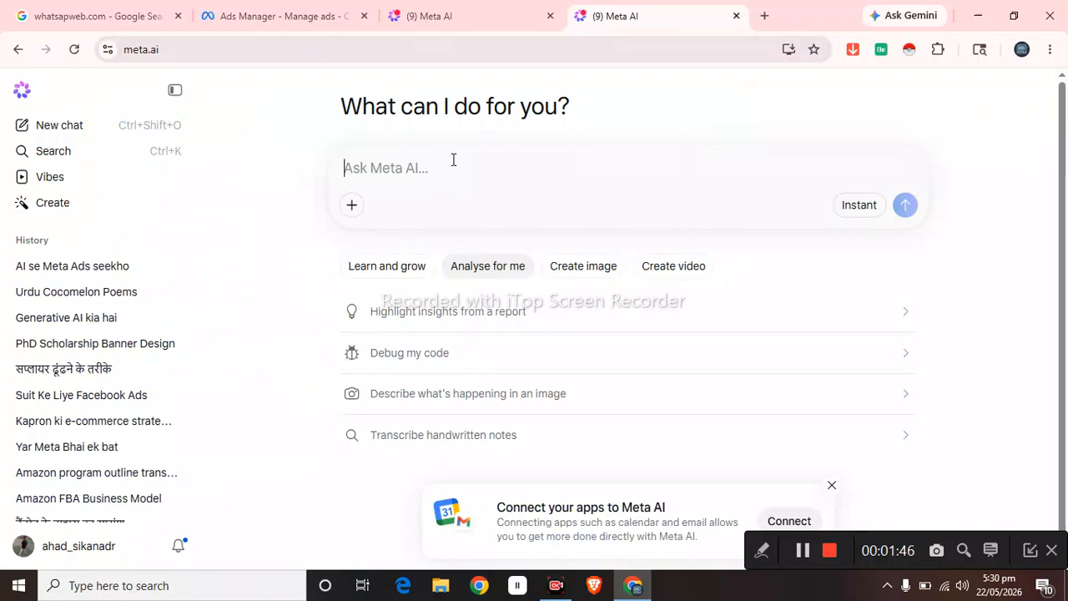
- Return to the Meta AI chat with the drafted prompt and insert "ADS" after "UGC"
{"action": "left_click", "coordinate": [450, 15]}
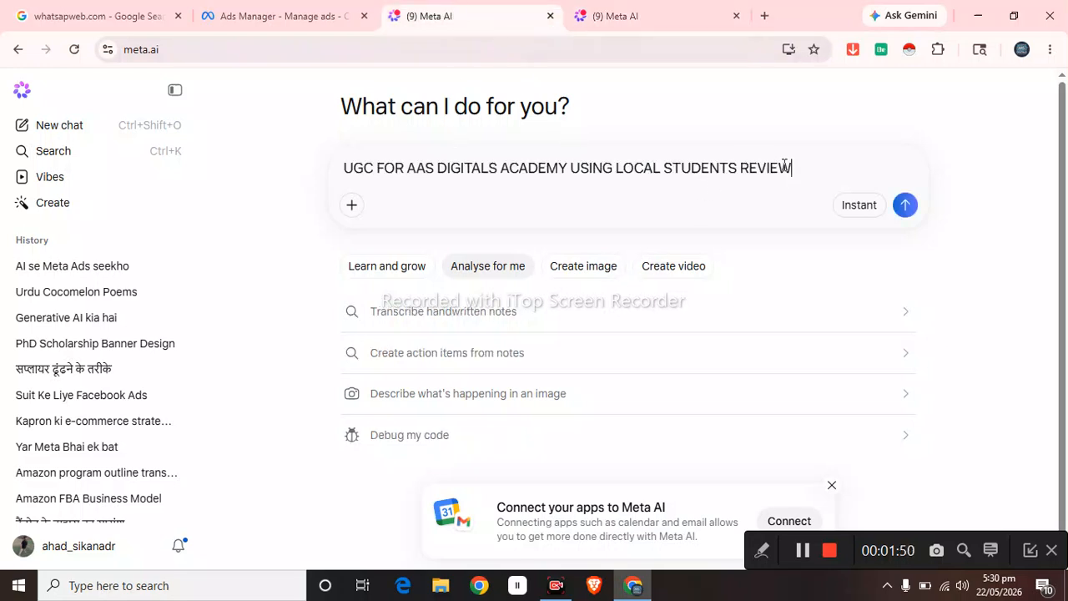
{"action": "left_click", "coordinate": [377, 168]}
{"action": "type", "text": "ADS"}
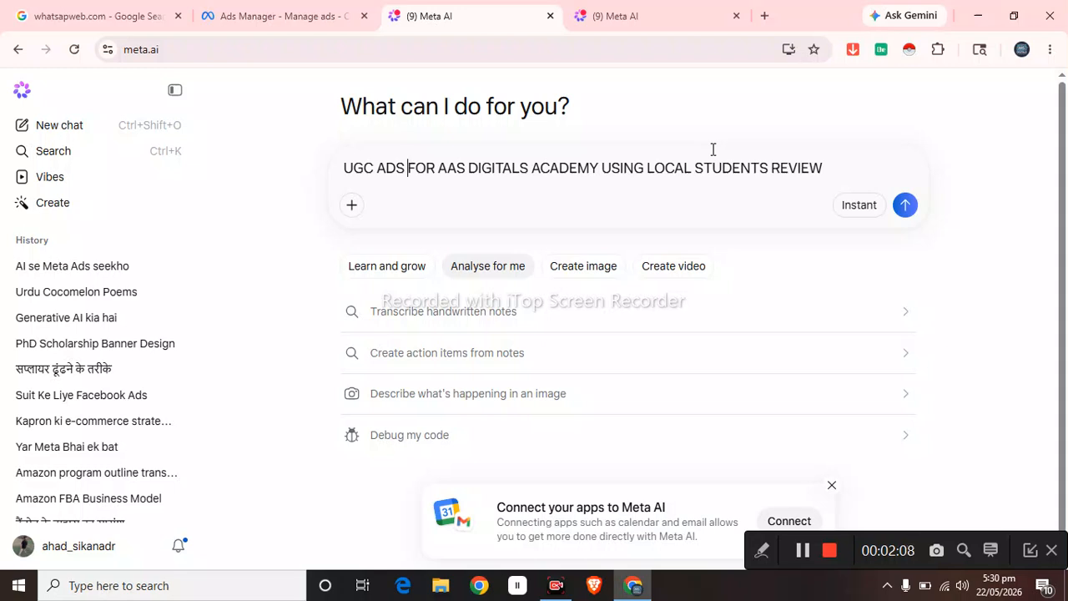
- Append "TAJIZA KRO SARY ACADEMIES K ADS KA AUR JE UN K MUTABK AUR UN SY ZDA ACHA PERFORM KRNY WLA EK AD" to the prompt
{"action": "left_click", "coordinate": [853, 175]}
{"action": "type", "text": "TAJIZA KRO SA"}
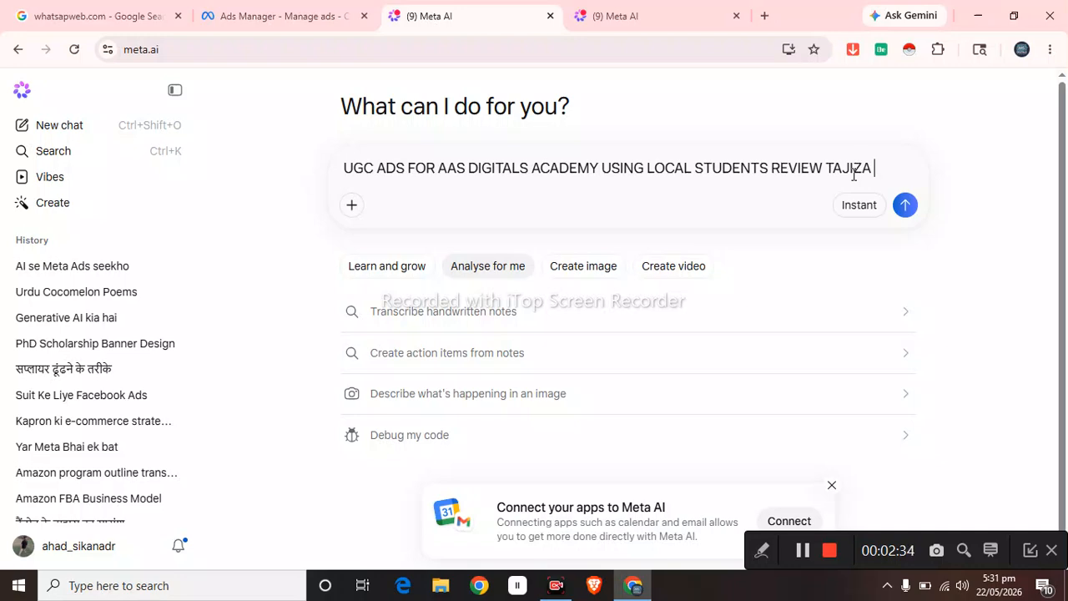
{"action": "type", "text": "RY"}
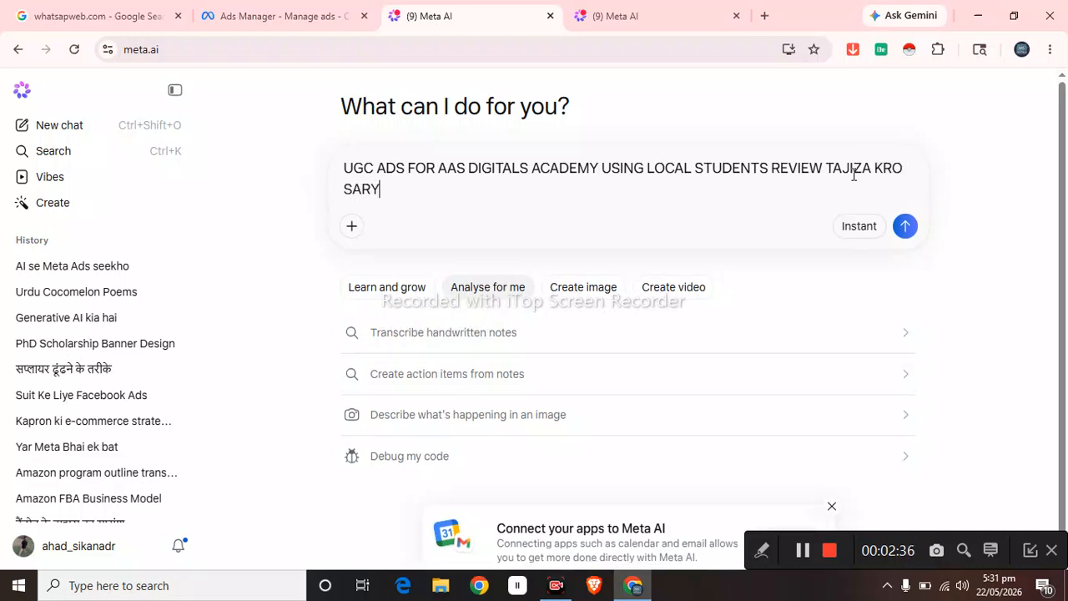
{"action": "type", "text": " ACADEMIE"}
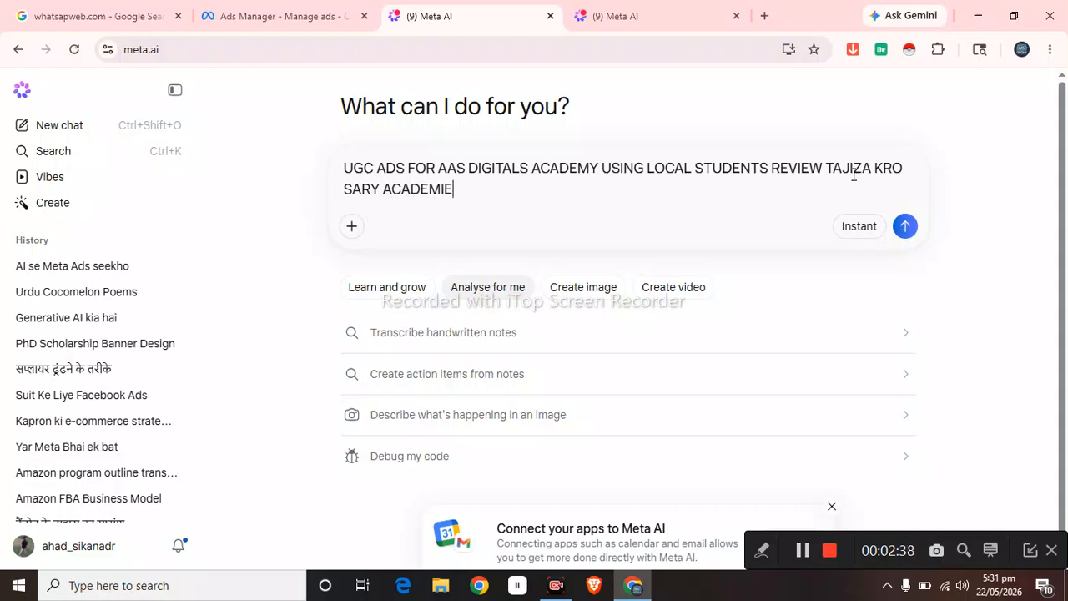
{"action": "type", "text": "S K ADS KA A"}
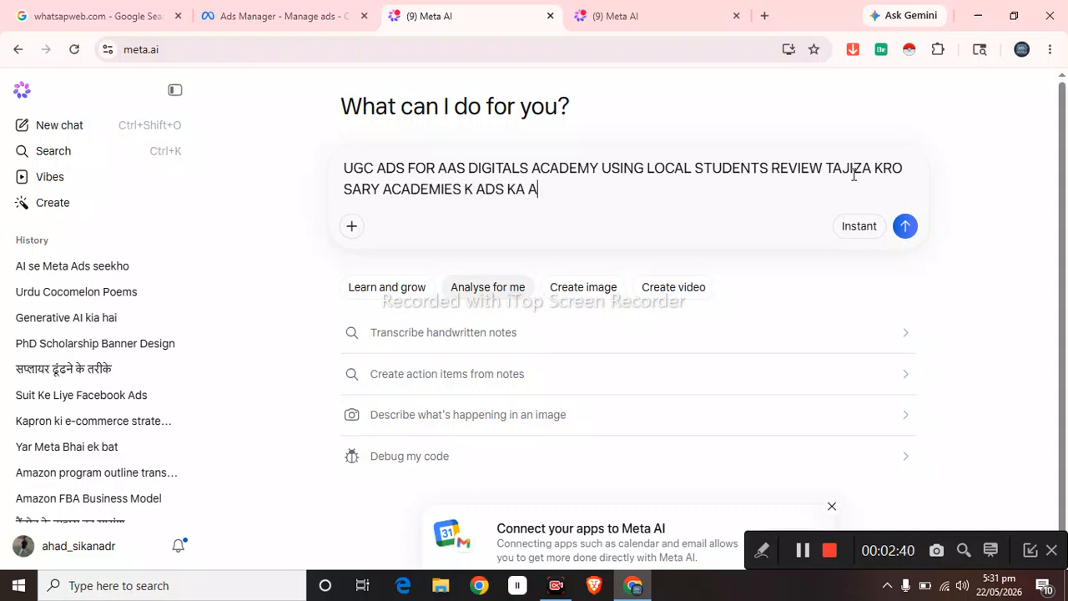
{"action": "type", "text": "UR JE UN K MUTABK A"}
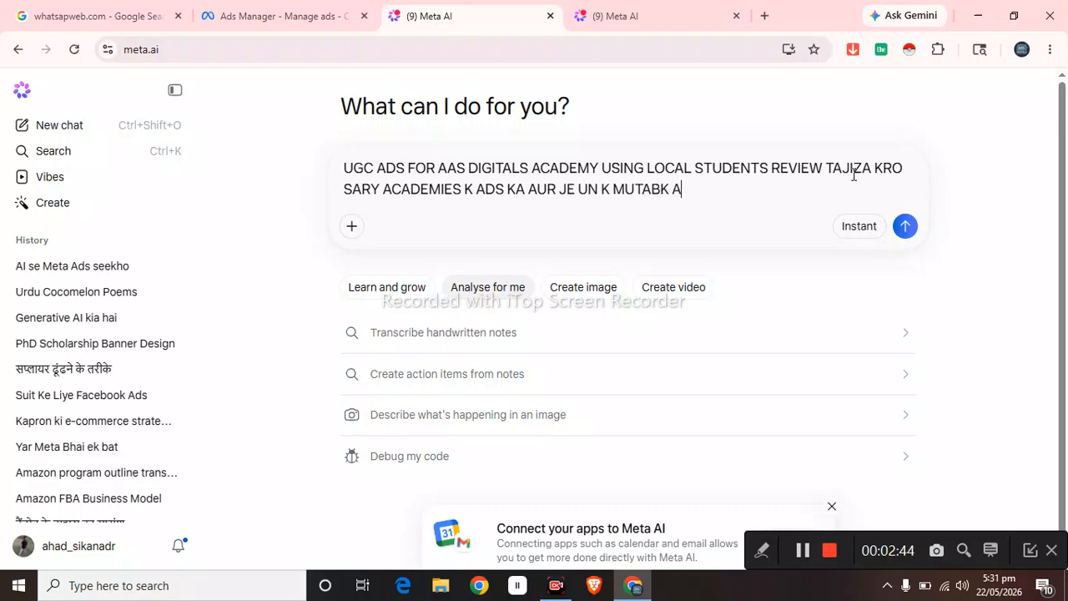
{"action": "type", "text": "UR UN SY ZDA "}
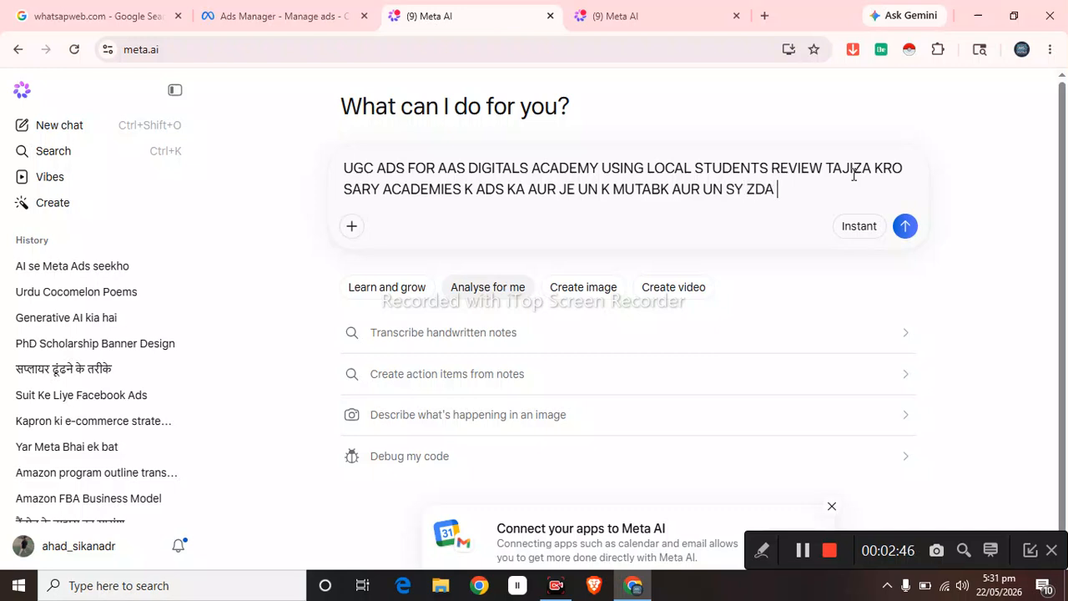
{"action": "type", "text": "ACHA PER"}
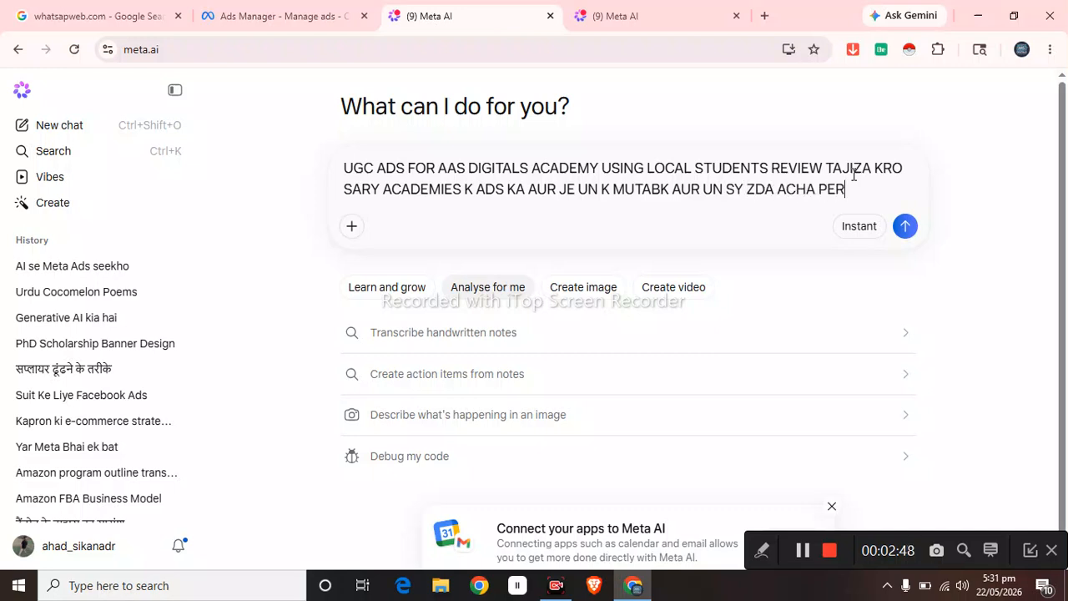
{"action": "type", "text": "FORM KRNY"}
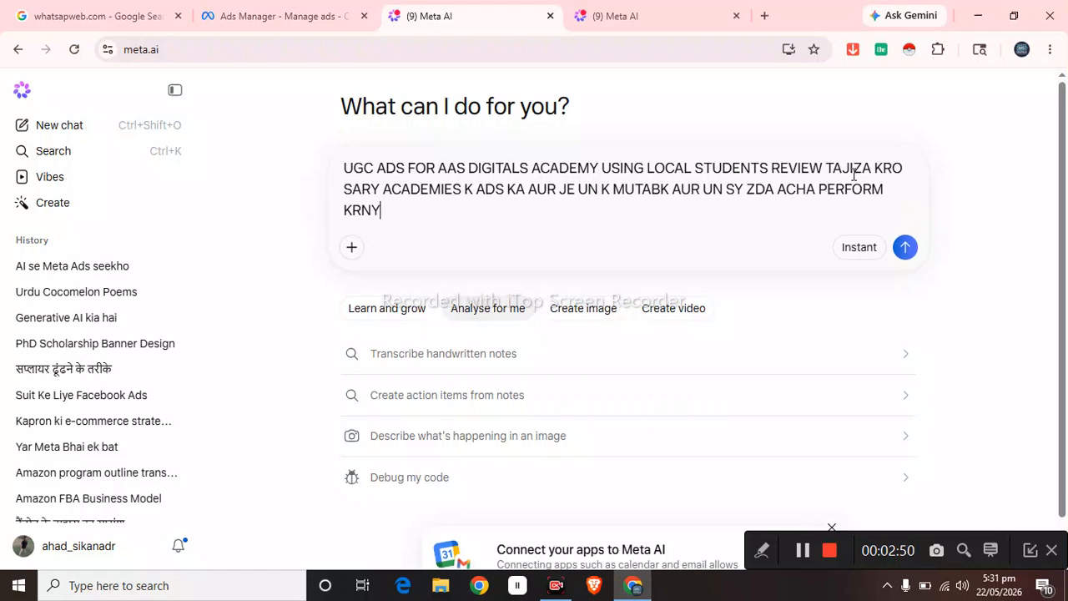
{"action": "type", "text": " WLA EK AD "}
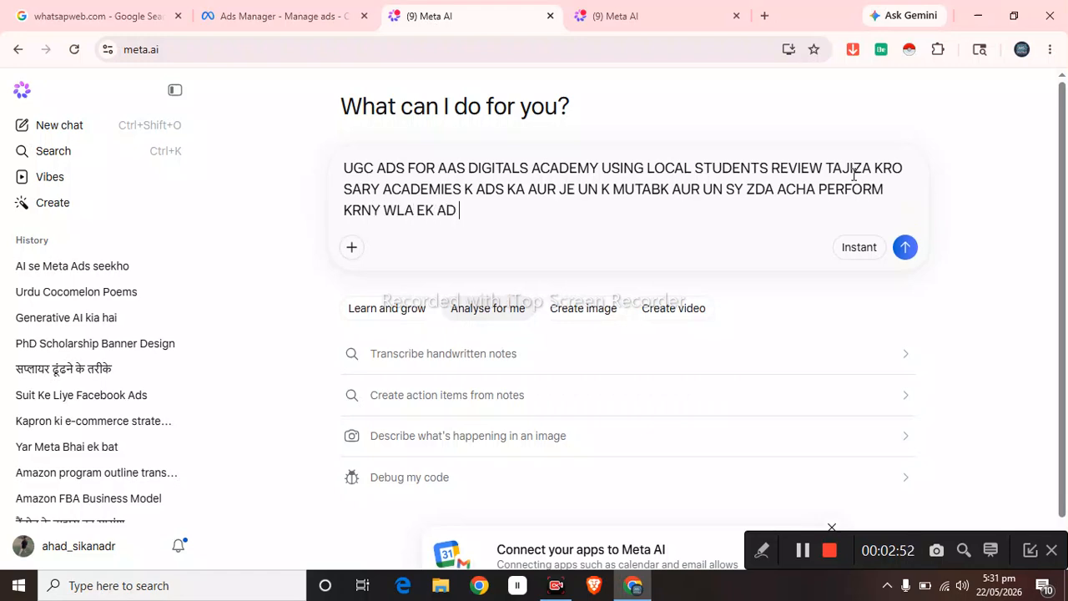
- Continue the prompt with "NIKAL KR DO JO UGC BASED HO SARY FEARURES US MN SHAMIL HN AUR"
{"action": "type", "text": "NIKAL KR DI"}
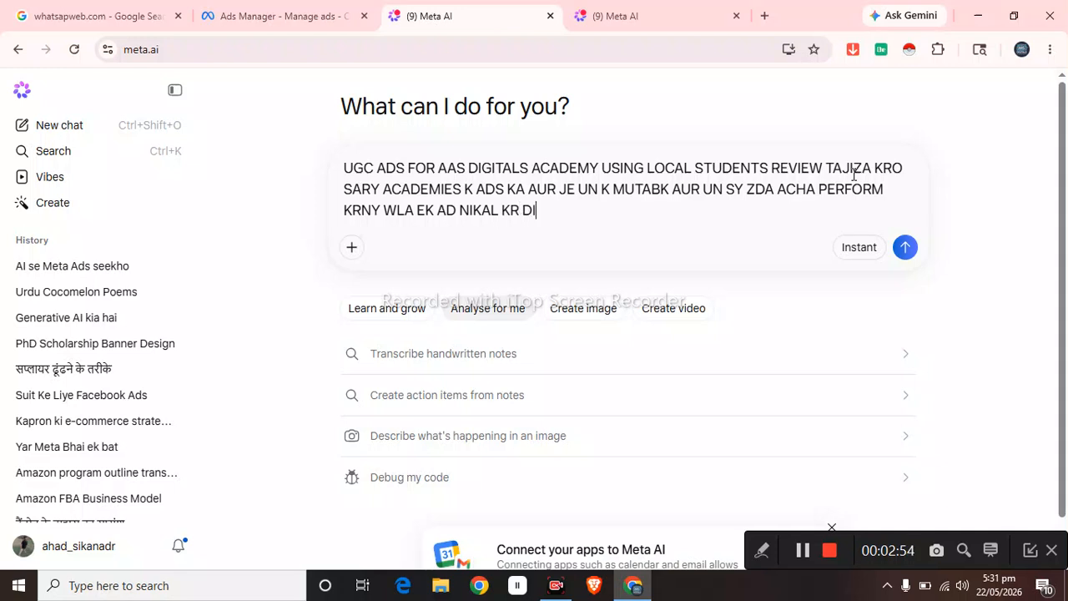
{"action": "key", "text": "BackSpace"}
{"action": "type", "text": "O JO Y"}
{"action": "key", "text": "BackSpace"}
{"action": "type", "text": "UGC B"}
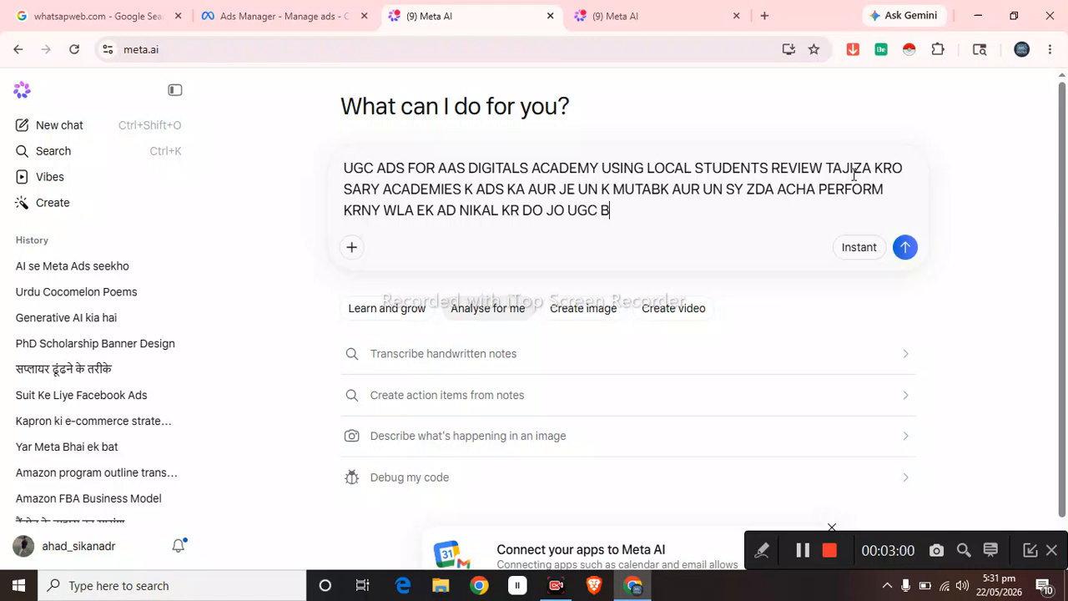
{"action": "type", "text": "ASED HO SARY "}
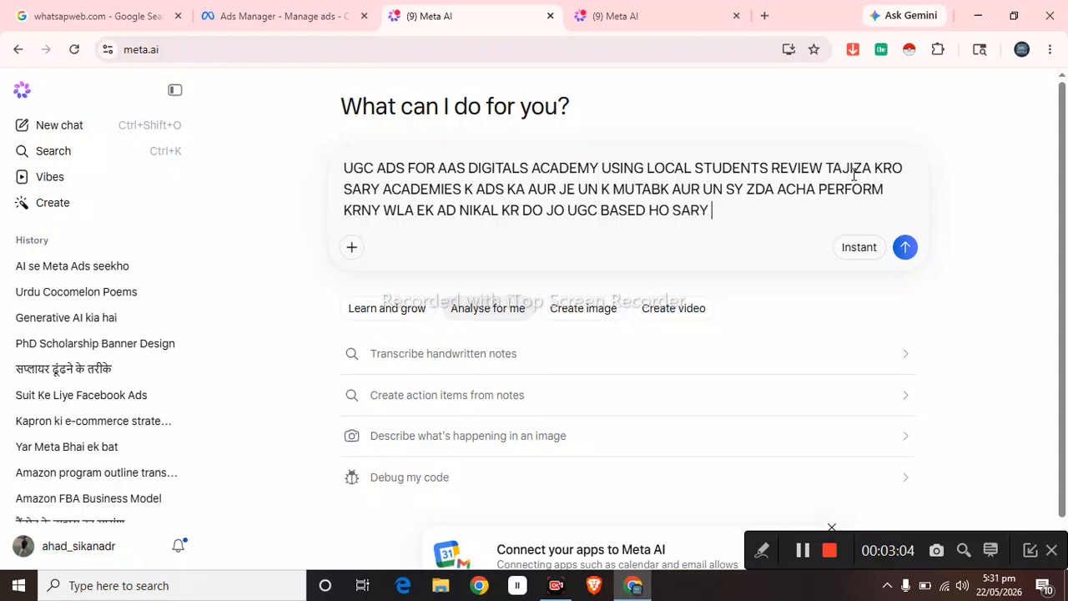
{"action": "type", "text": "FEARURES US MN H"}
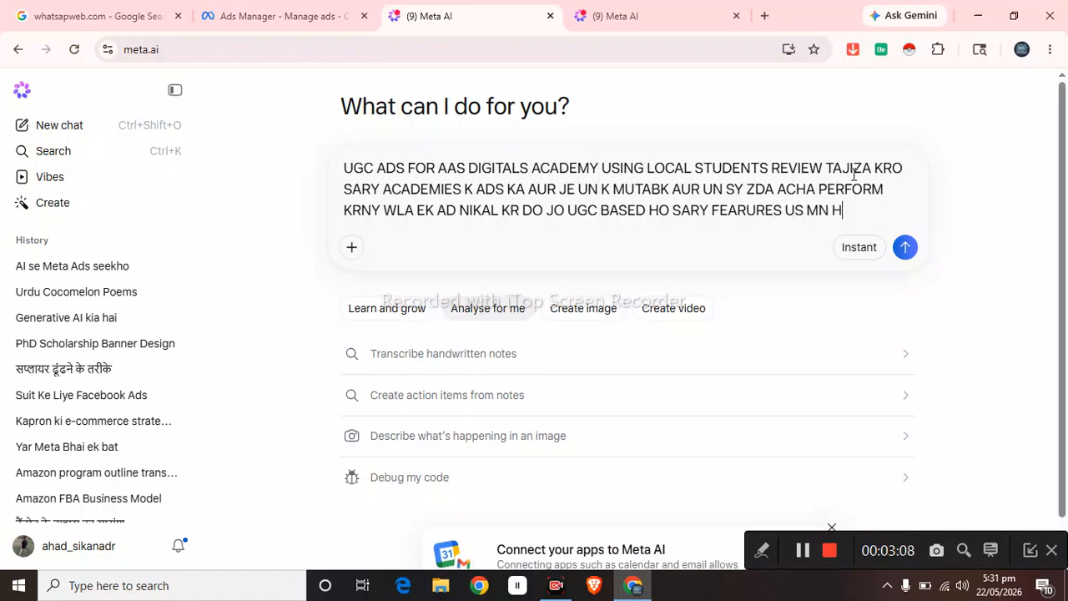
{"action": "key", "text": "BackSpace"}
{"action": "type", "text": "SHAMIL HN AUR "}
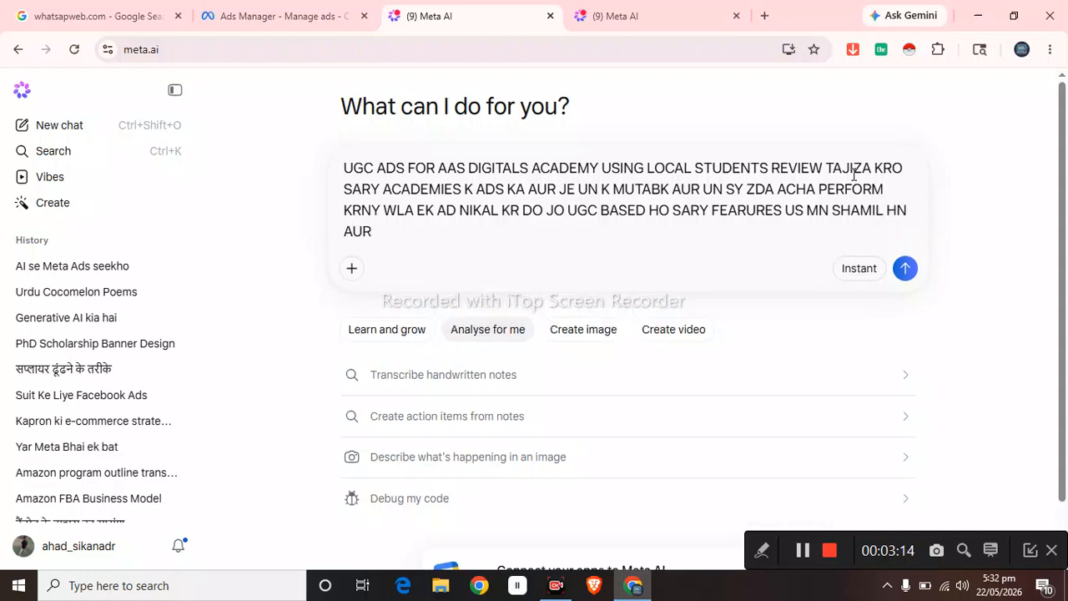
- Add "EHTEREEN DESCRPTION BEHTREEN AD COPY AUR BEHTREEN PRIMARY TEXT WO B SATH HE BNA KRR DO AAS DIGITALS" to the prompt
{"action": "type", "text": "EHTEREEN DES"}
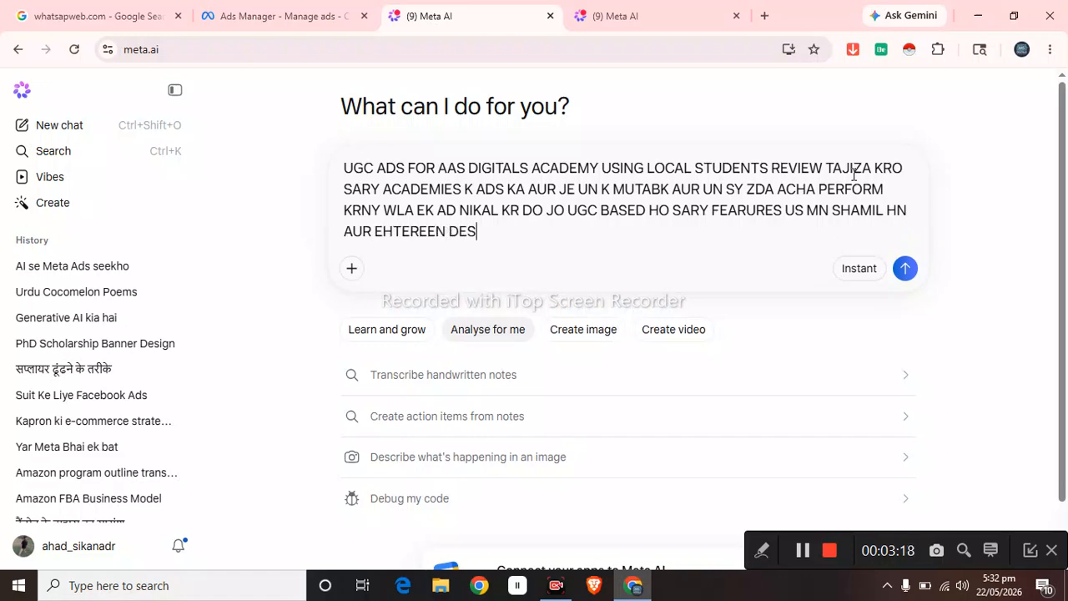
{"action": "type", "text": "CRPTION BEHTREEN "}
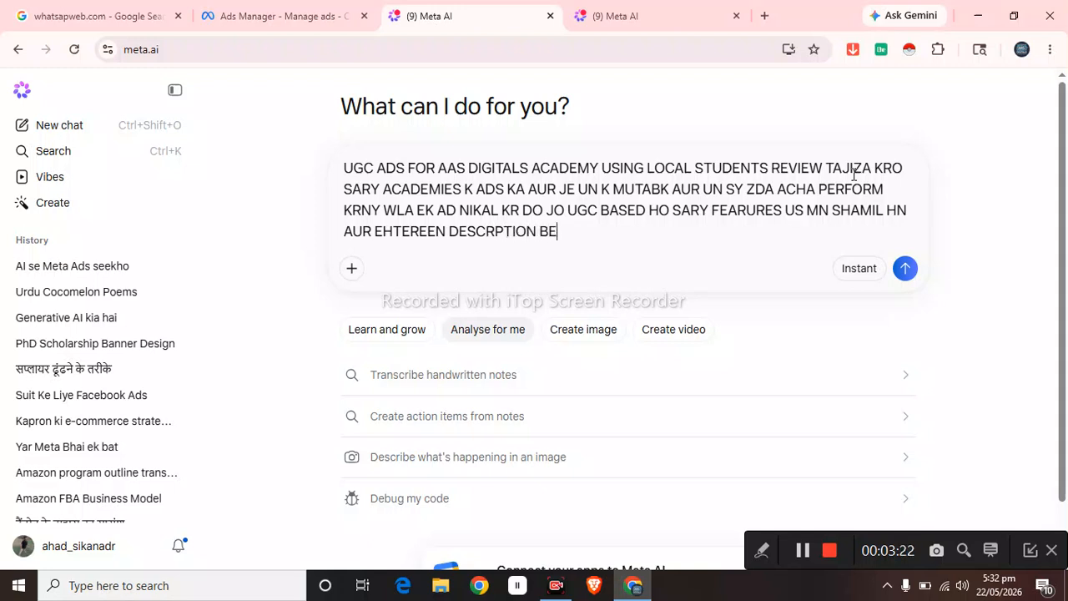
{"action": "type", "text": "A"}
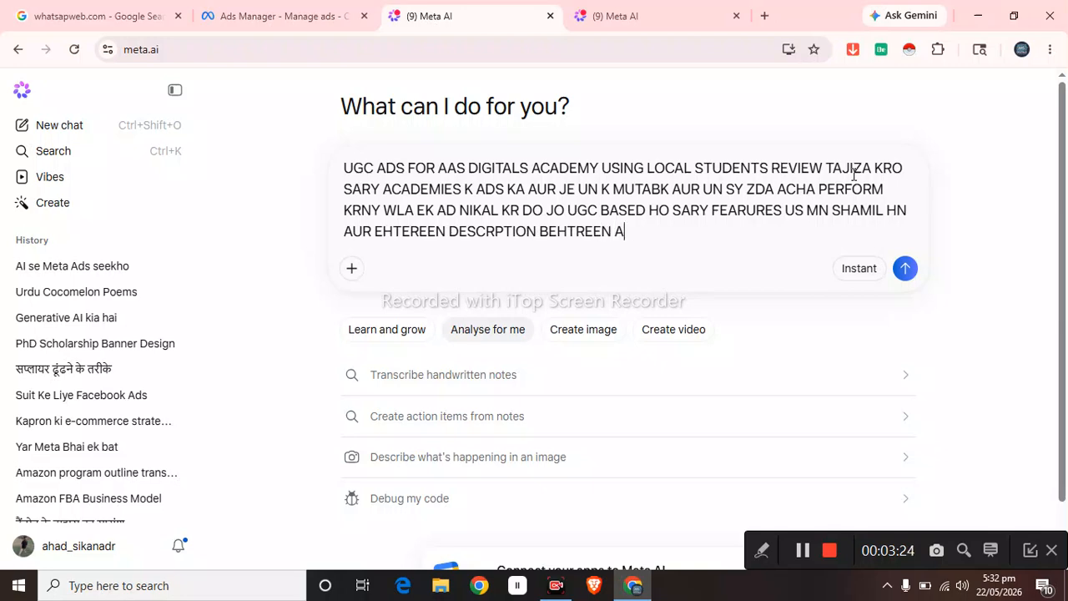
{"action": "type", "text": "D COPY AUR BEHTREEN"}
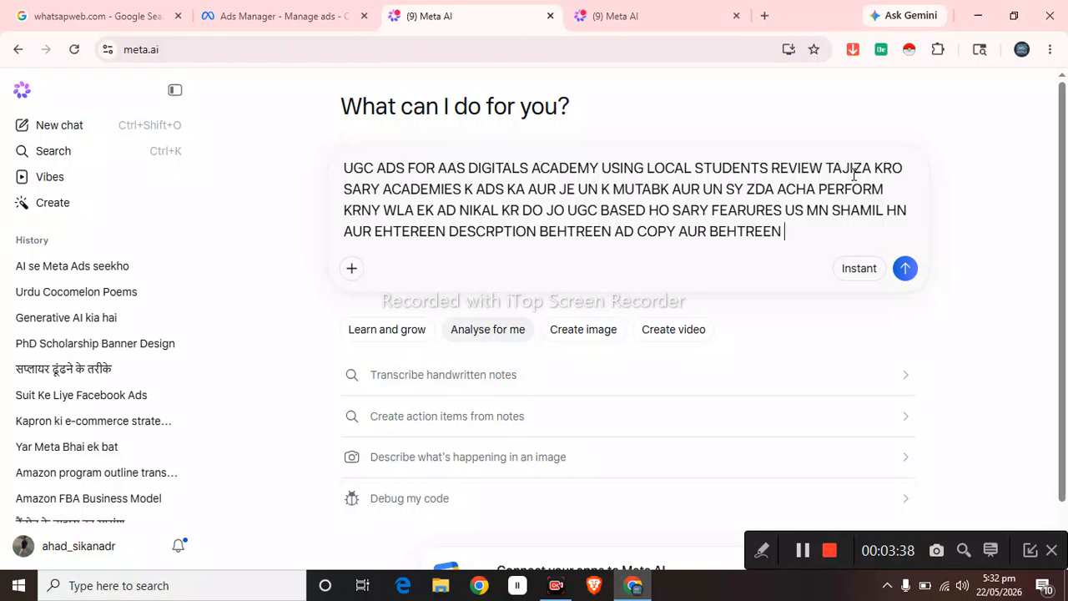
{"action": "type", "text": "PRIMARY TEXT "}
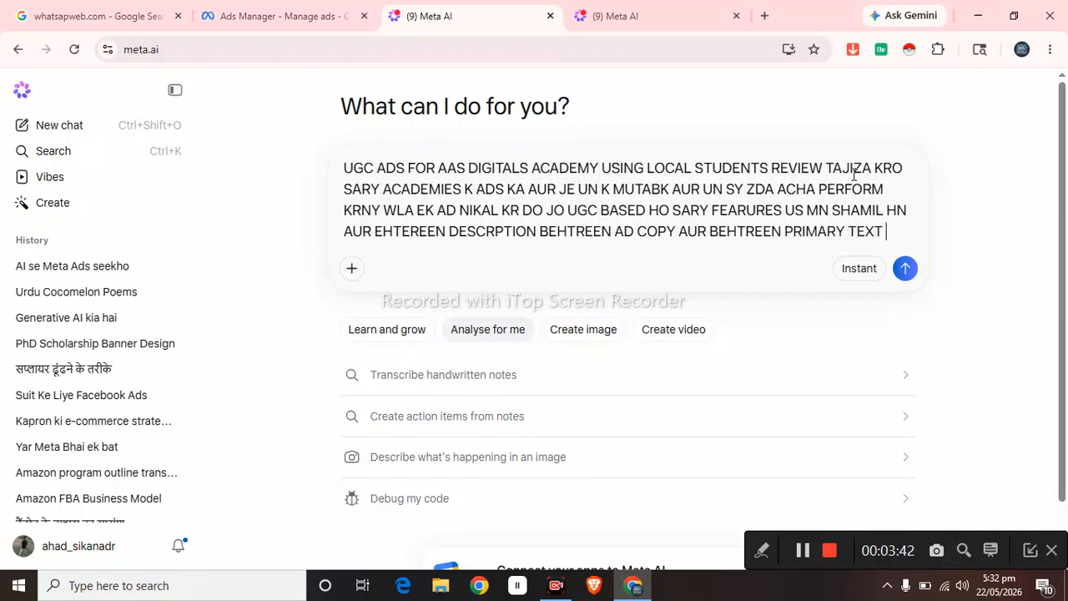
{"action": "type", "text": "WO B SATH"}
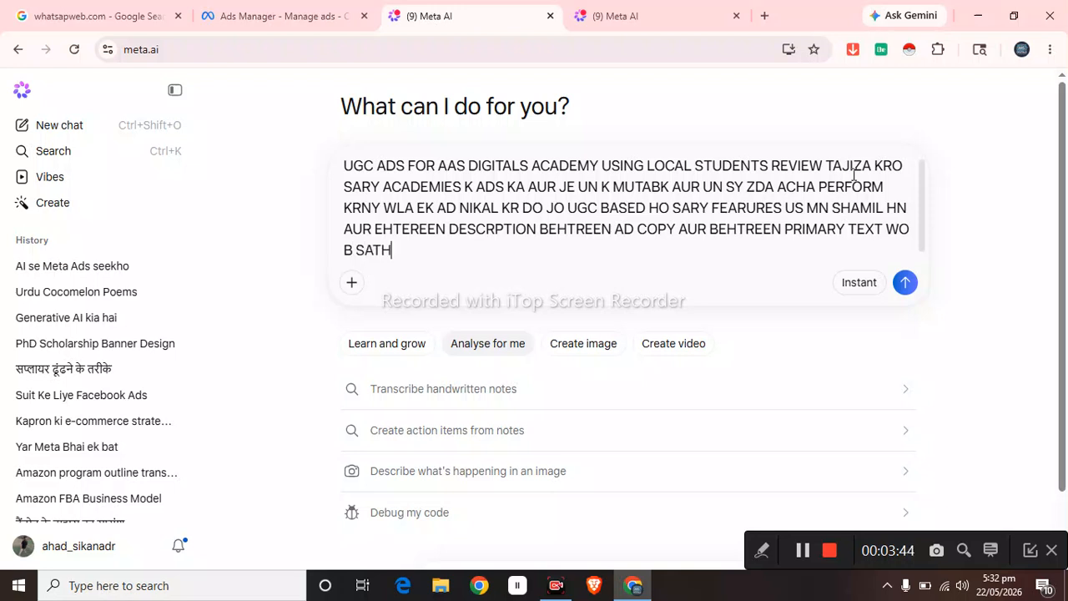
{"action": "type", "text": " HE BNA R"}
{"action": "type", "text": "RR DO AAS DIGITALS"}
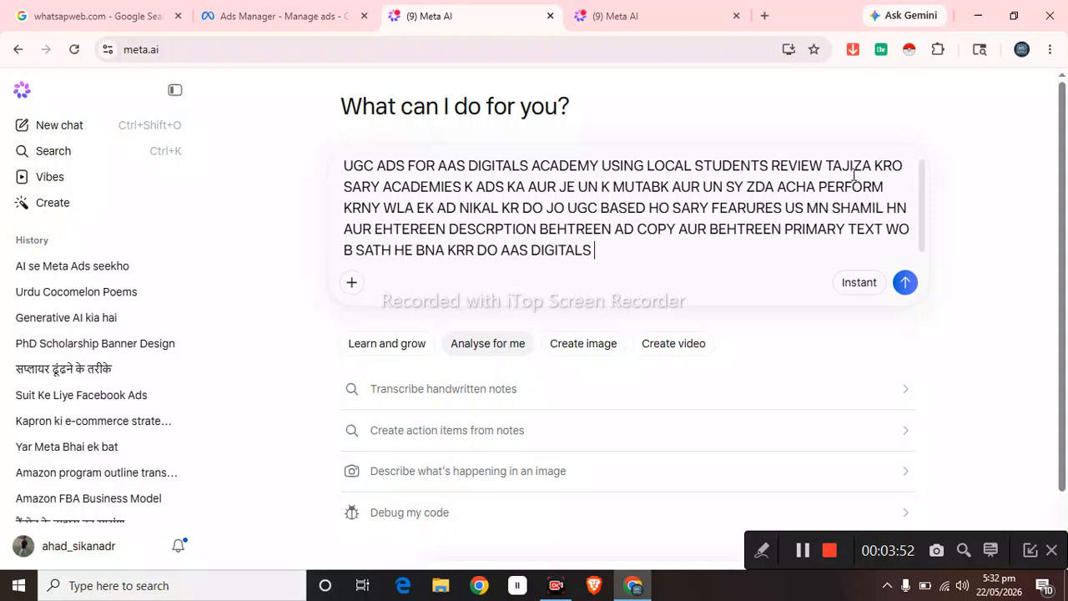
- Extend the prompt with "EK ONLINE SKILLS SEEKHANY KI ACADEMY HAI JS MN HM STUDENTS KO MUKHTALIF KISM K COURSE KRWATY HAIN TM"
{"action": "type", "text": " EK ONLINE SKILLS"}
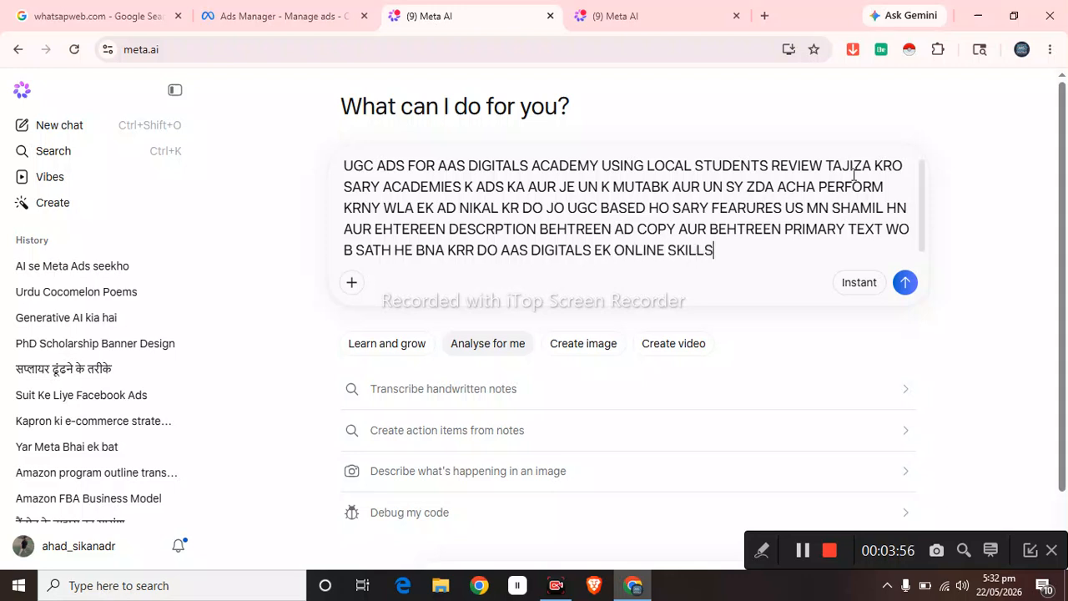
{"action": "type", "text": " SEEKHANY "}
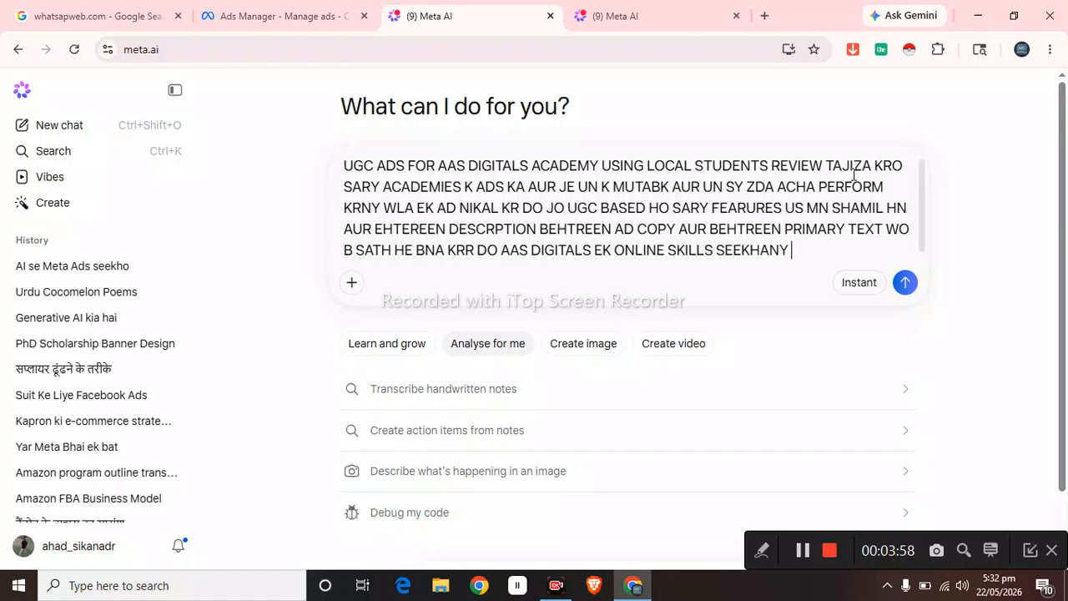
{"action": "type", "text": "KI ACADEMY HAI JS MN"}
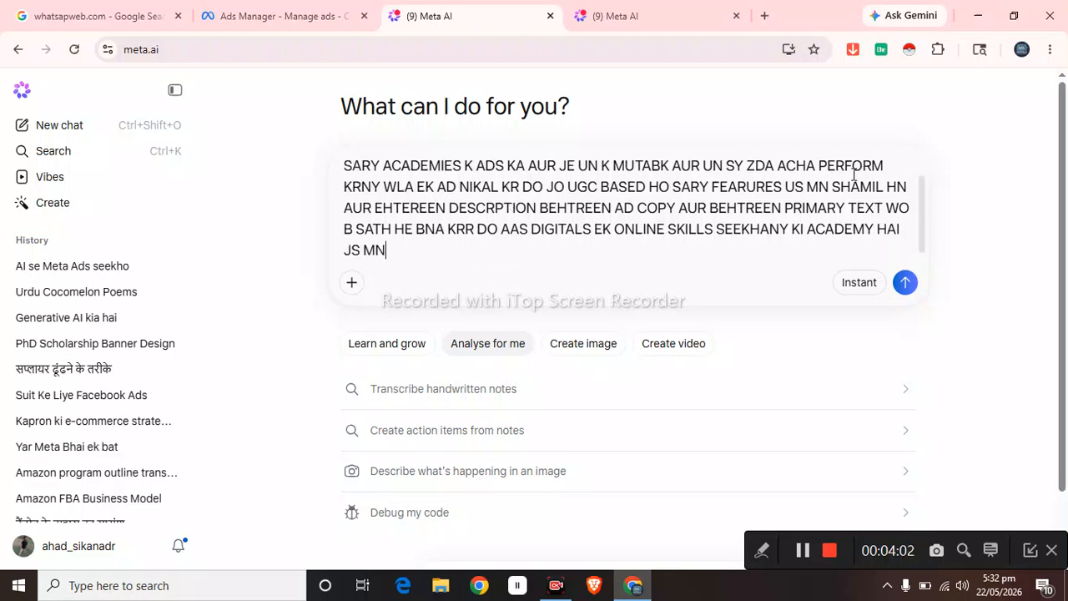
{"action": "type", "text": " HM STUDENTS KO "}
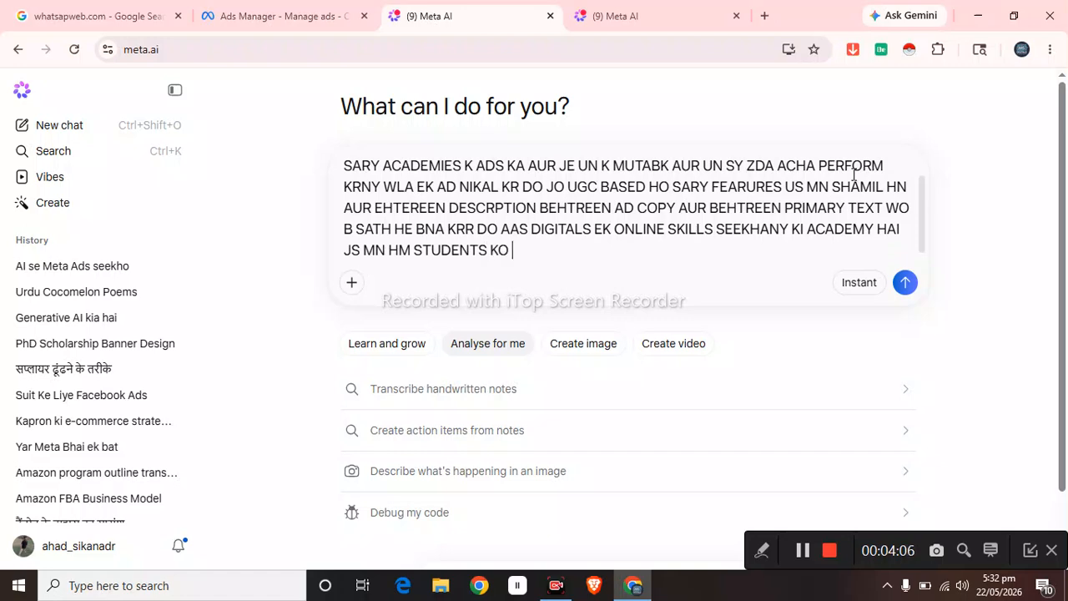
{"action": "type", "text": "MUKHTALIF KISM K COU"}
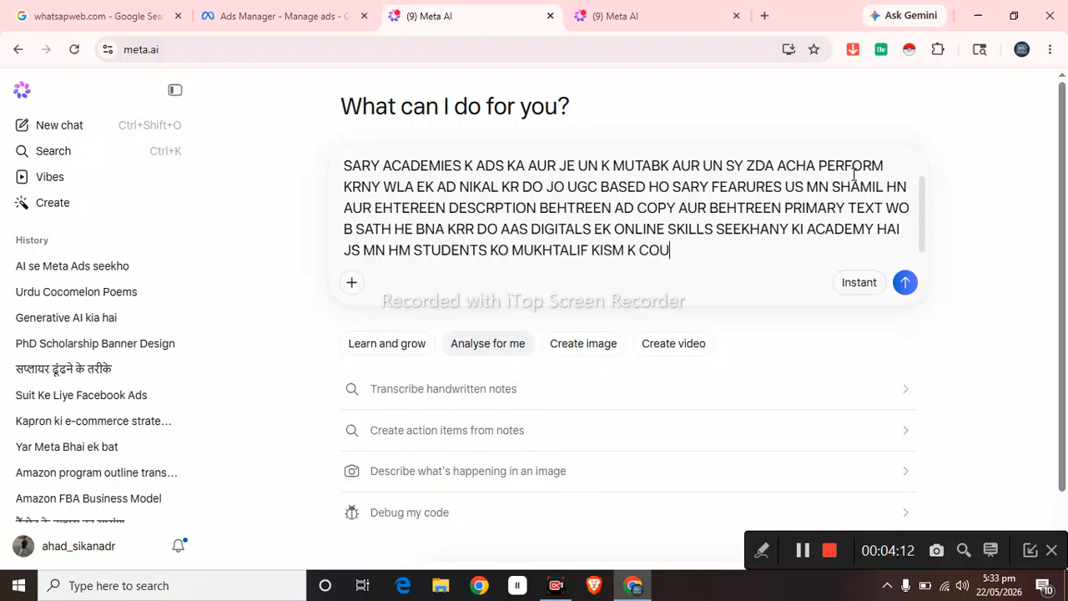
{"action": "type", "text": "RSE KRWA"}
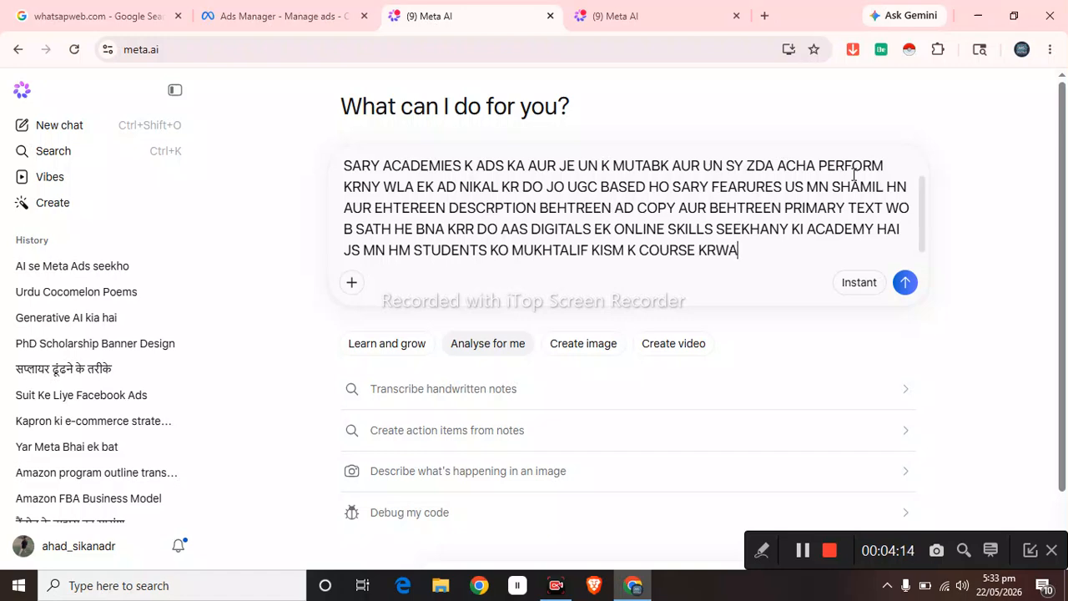
{"action": "type", "text": "TY HAIN TM SH"}
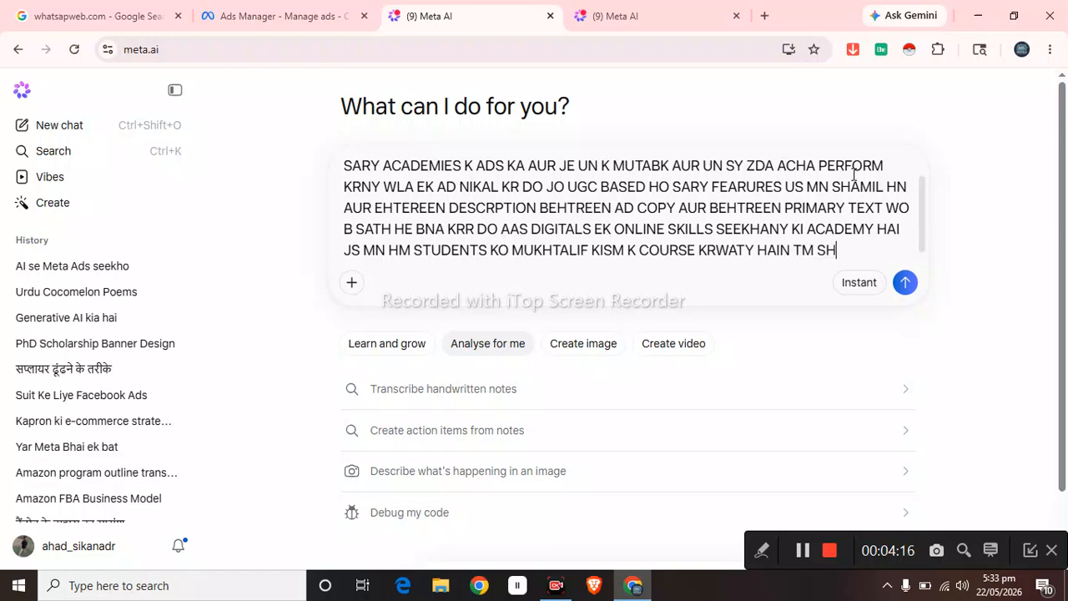
- Finish the prompt with "SHOPIFY K AGAINST ugc k IDEA DO" and send it to Meta AI
{"action": "type", "text": "OPIFY K AGAINST"}
{"action": "type", "text": " ug"}
{"action": "type", "text": "c k"}
{"action": "type", "text": " IDEA DO"}
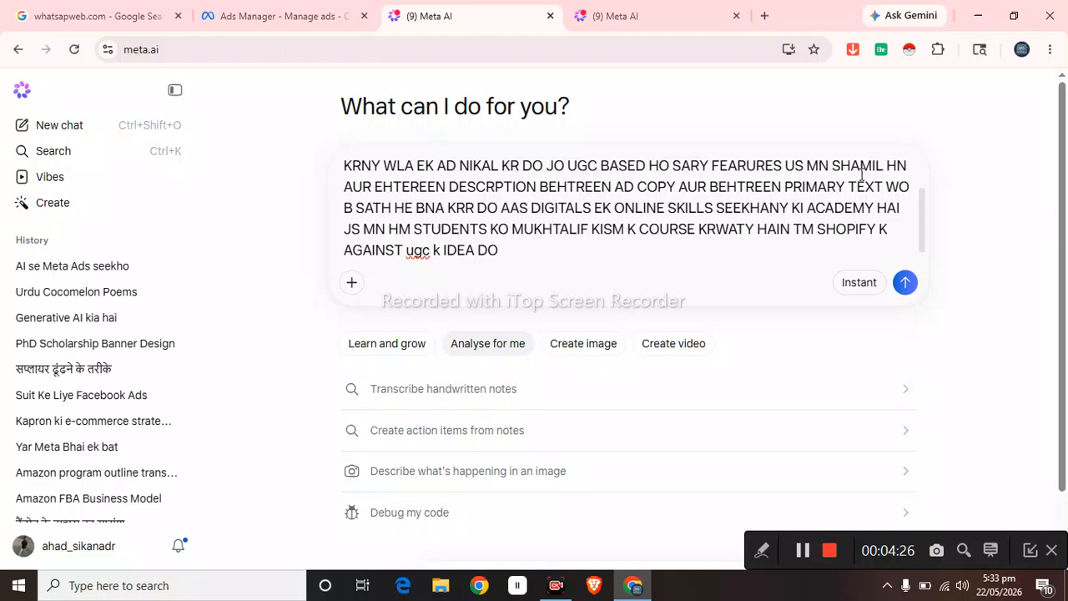
{"action": "left_click", "coordinate": [911, 288]}
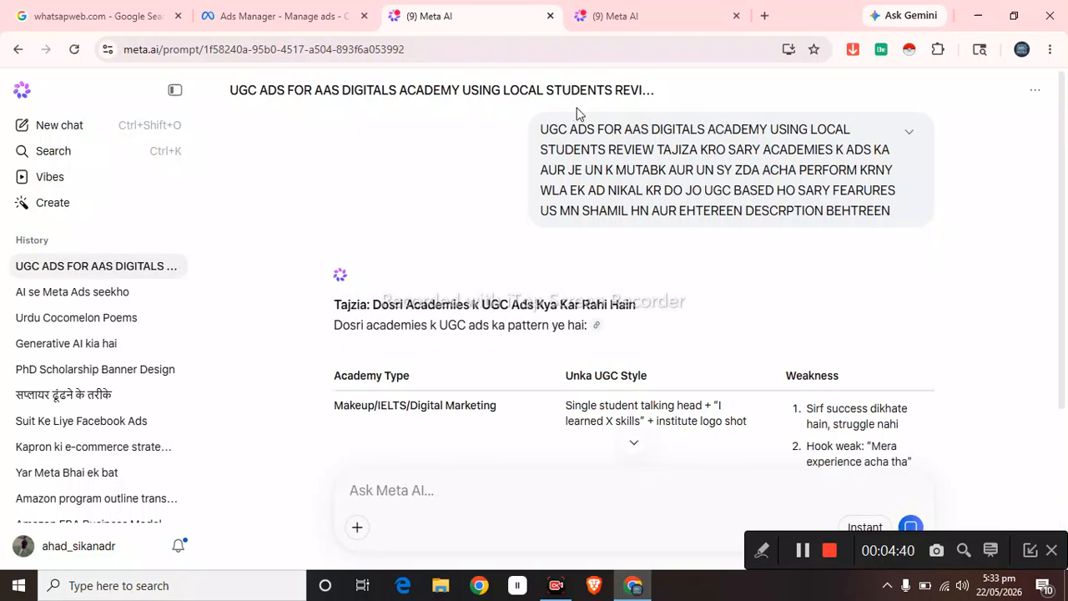
- Review the reply's analysis of other academies' UGC ads and the best-performing ad concept for AAS Digitals
{"action": "scroll", "coordinate": [510, 342], "scroll_direction": "down", "scroll_amount": 2}
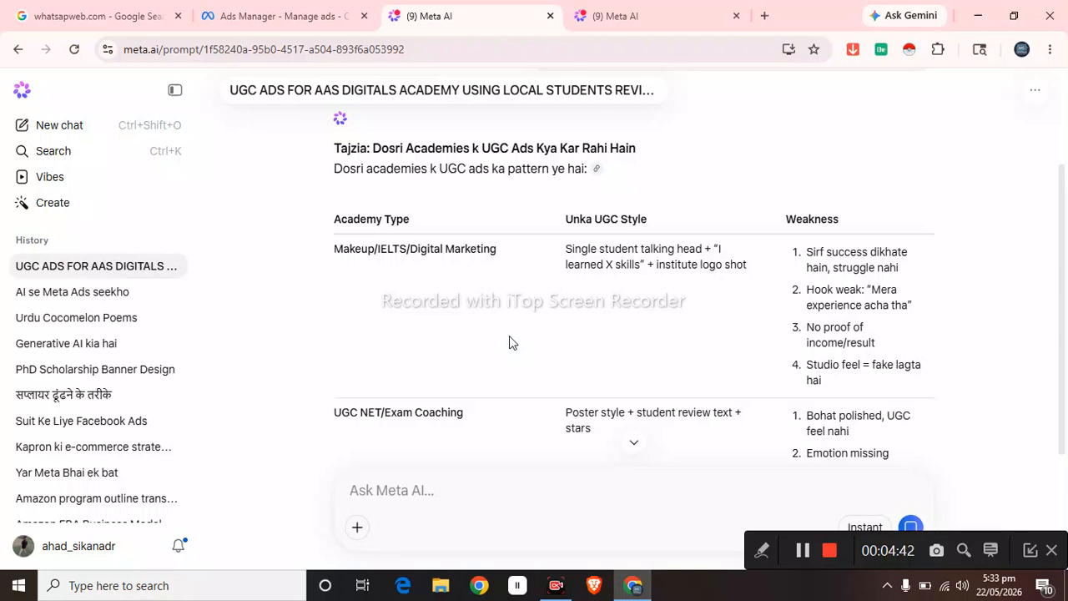
{"action": "scroll", "coordinate": [509, 335], "scroll_direction": "down", "scroll_amount": 3}
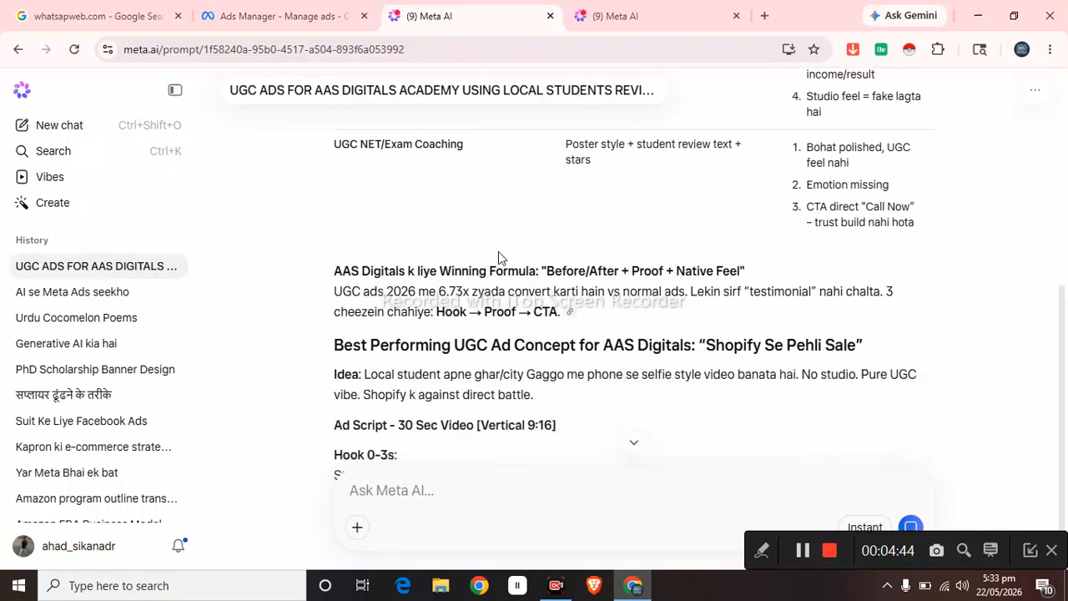
{"action": "scroll", "coordinate": [498, 251], "scroll_direction": "up", "scroll_amount": 2}
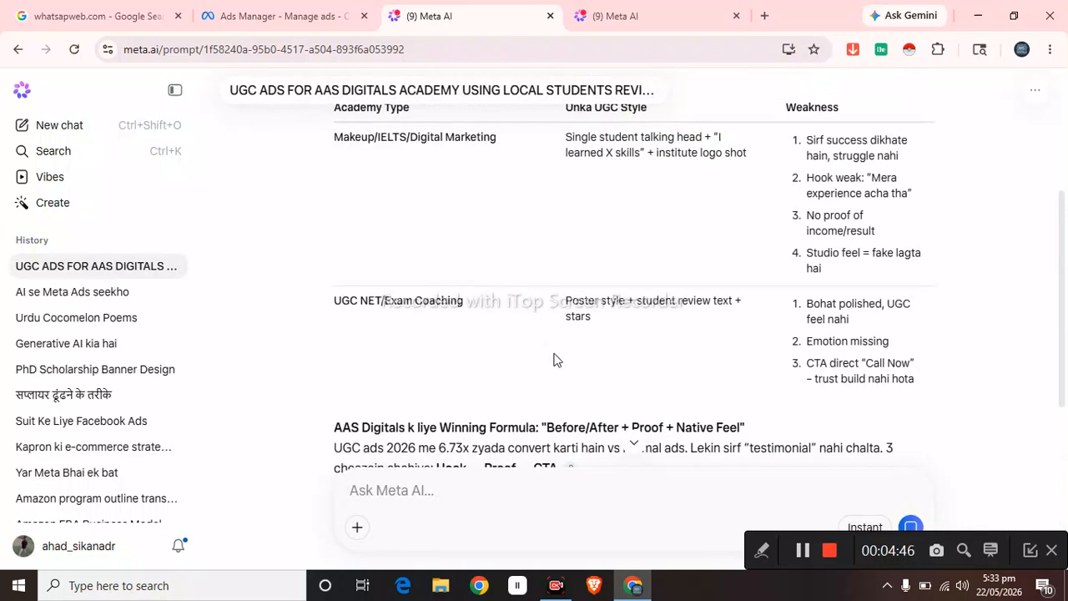
{"action": "scroll", "coordinate": [553, 360], "scroll_direction": "down", "scroll_amount": 3}
{"action": "scroll", "coordinate": [558, 354], "scroll_direction": "down", "scroll_amount": 2}
{"action": "scroll", "coordinate": [557, 354], "scroll_direction": "up", "scroll_amount": 2}
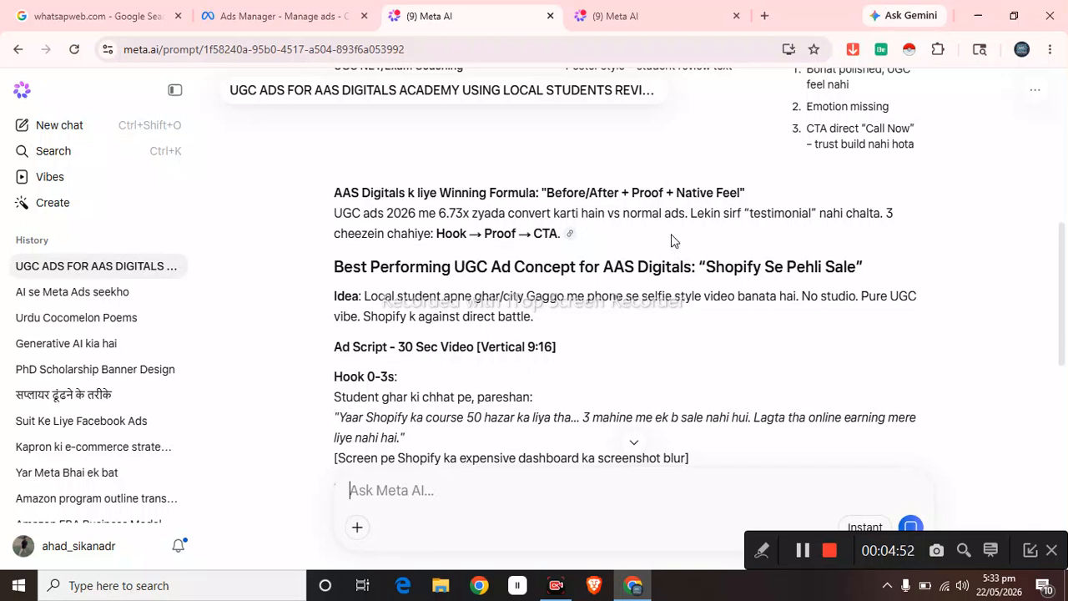
{"action": "scroll", "coordinate": [454, 260], "scroll_direction": "down", "scroll_amount": 2}
{"action": "scroll", "coordinate": [470, 242], "scroll_direction": "up", "scroll_amount": 1}
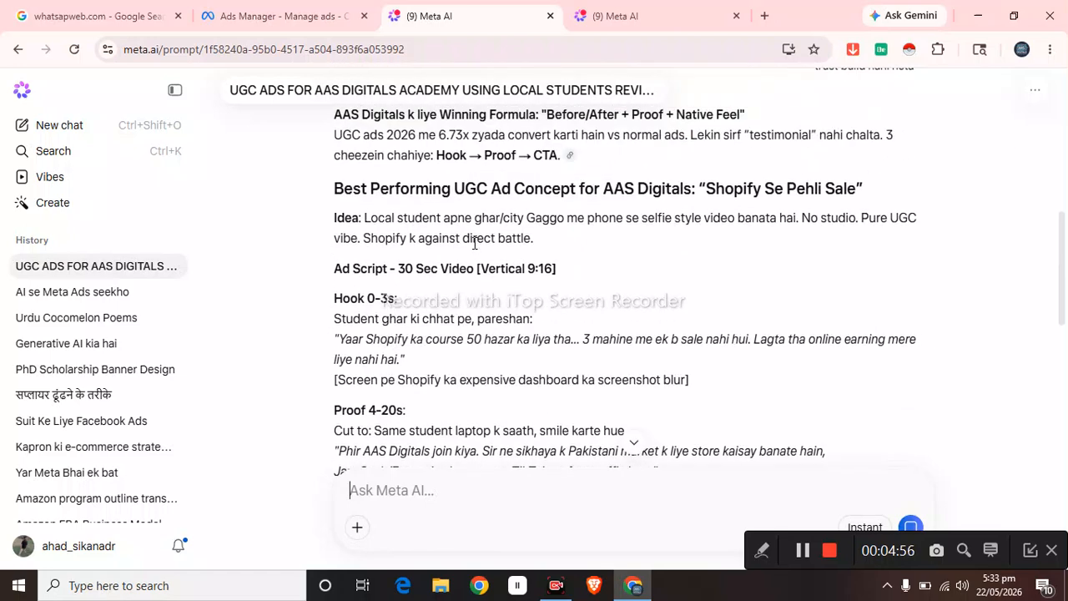
{"action": "left_click_drag", "start_coordinate": [705, 192], "coordinate": [859, 197]}
{"action": "left_click", "coordinate": [701, 241]}
{"action": "left_click_drag", "start_coordinate": [706, 190], "coordinate": [856, 219]}
{"action": "left_click", "coordinate": [717, 233]}
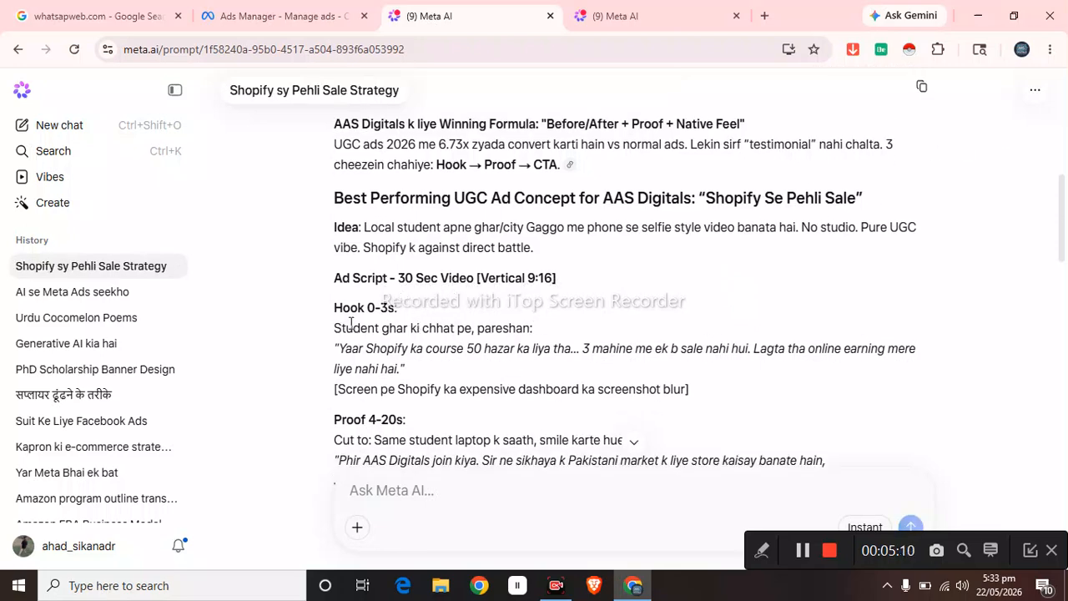
- Read through the 30-second ad script and the ad copy assets, including primary text, headline options and description
{"action": "scroll", "coordinate": [362, 316], "scroll_direction": "down", "scroll_amount": 1}
{"action": "scroll", "coordinate": [362, 316], "scroll_direction": "down", "scroll_amount": 5}
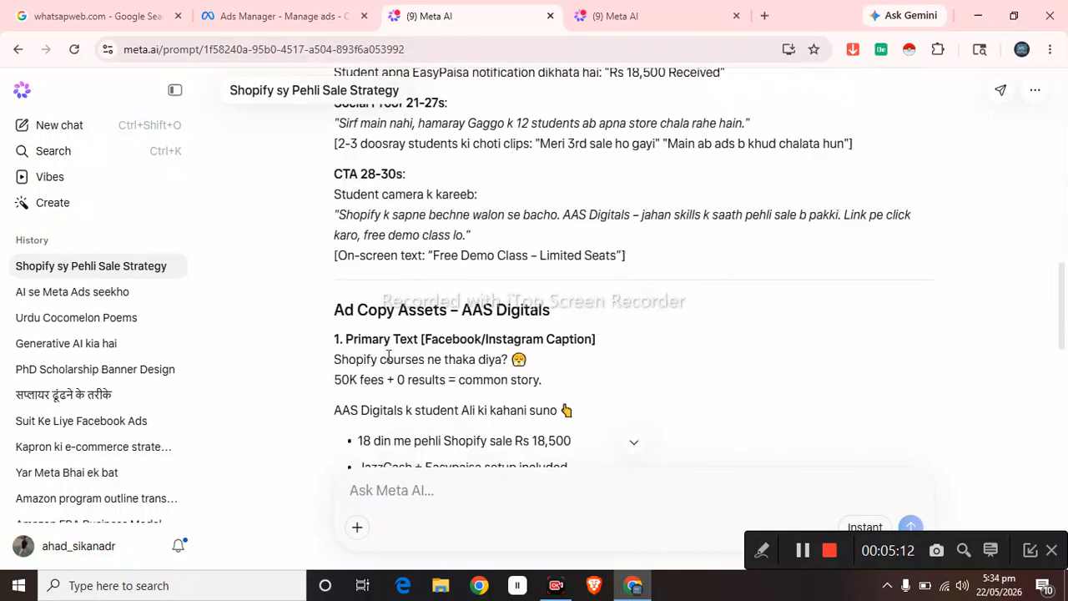
{"action": "scroll", "coordinate": [397, 350], "scroll_direction": "down", "scroll_amount": 6}
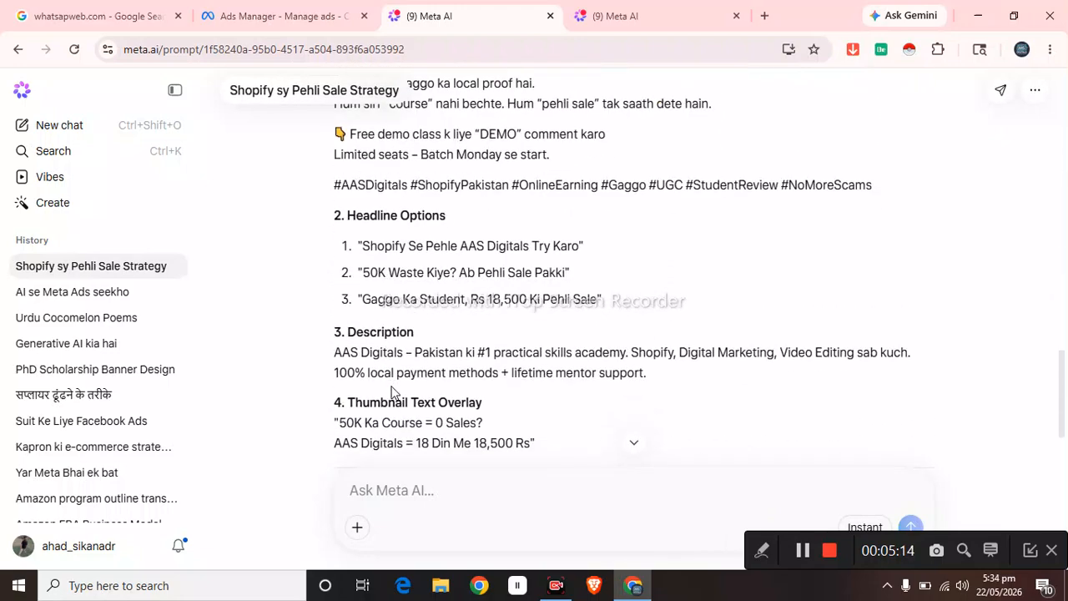
{"action": "scroll", "coordinate": [384, 334], "scroll_direction": "up", "scroll_amount": 4}
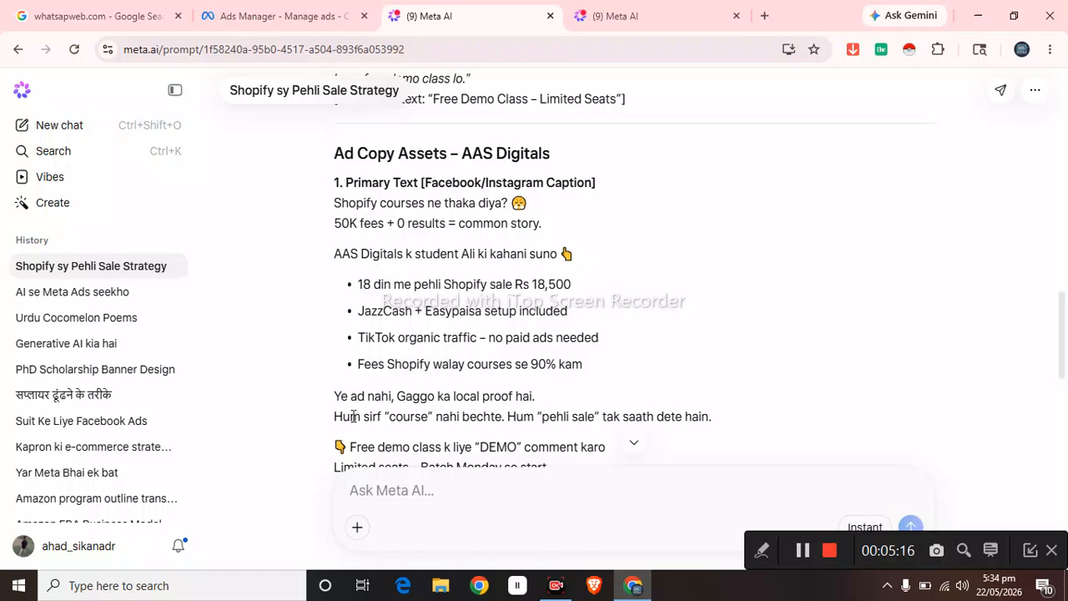
{"action": "scroll", "coordinate": [357, 421], "scroll_direction": "up", "scroll_amount": 3}
{"action": "scroll", "coordinate": [358, 421], "scroll_direction": "up", "scroll_amount": 5}
{"action": "scroll", "coordinate": [379, 311], "scroll_direction": "up", "scroll_amount": 1}
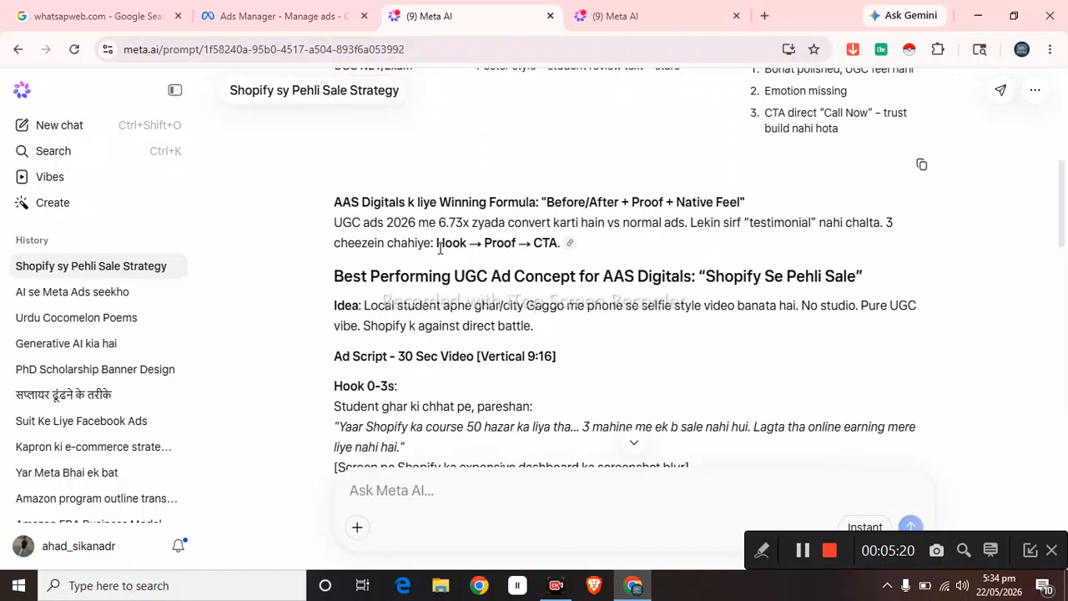
{"action": "scroll", "coordinate": [437, 340], "scroll_direction": "down", "scroll_amount": 2}
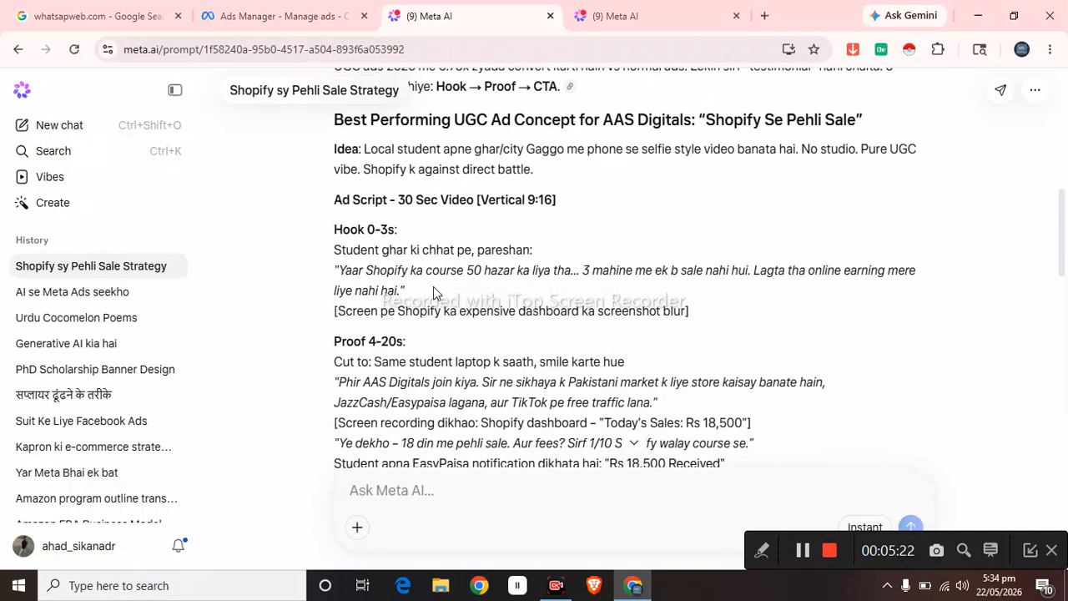
- Start a follow-up prompt with "AS SCRIPT ANALYZE KRTY HUY MJE ISKI VIDEO K LYE SCENES B BNA KR DO 10 SECONDS KA"
{"action": "left_click", "coordinate": [390, 493]}
{"action": "type", "text": "AS SC"}
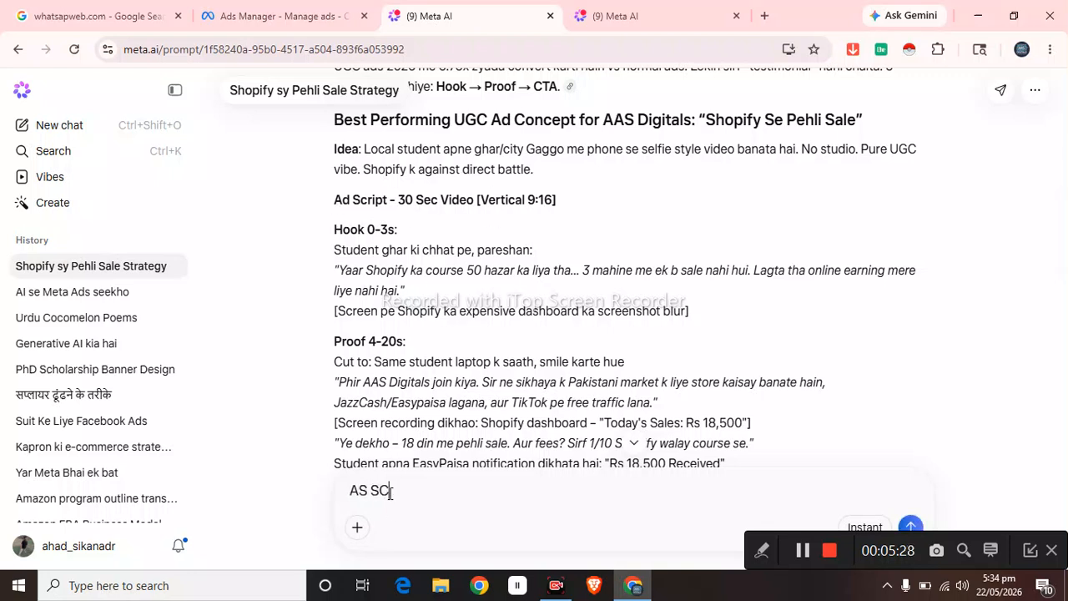
{"action": "type", "text": "RIPT ANALYZE"}
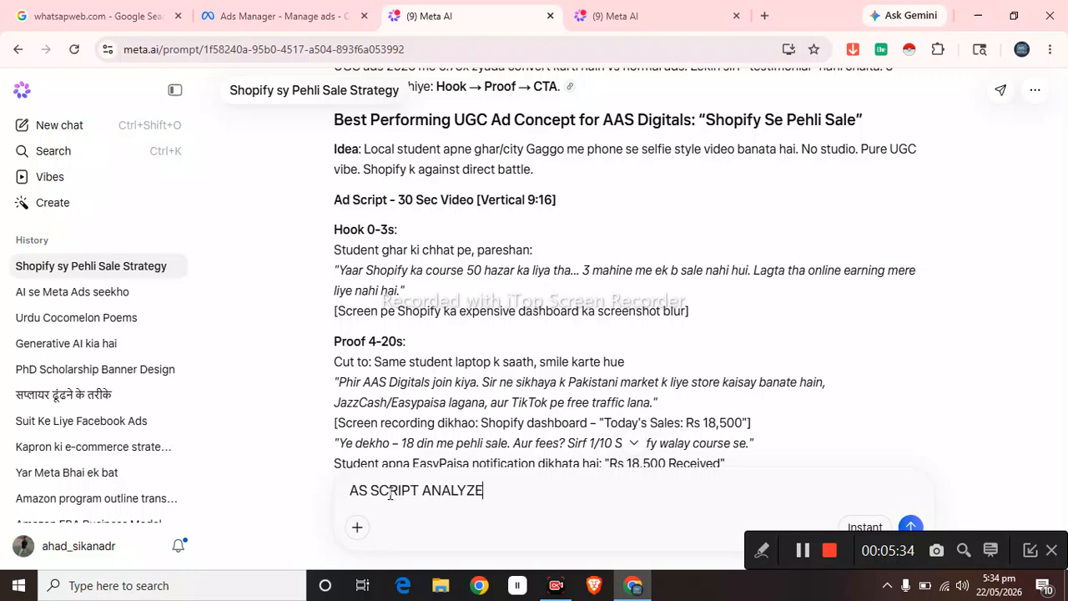
{"action": "type", "text": " KRTY HUY MJE ISKI V"}
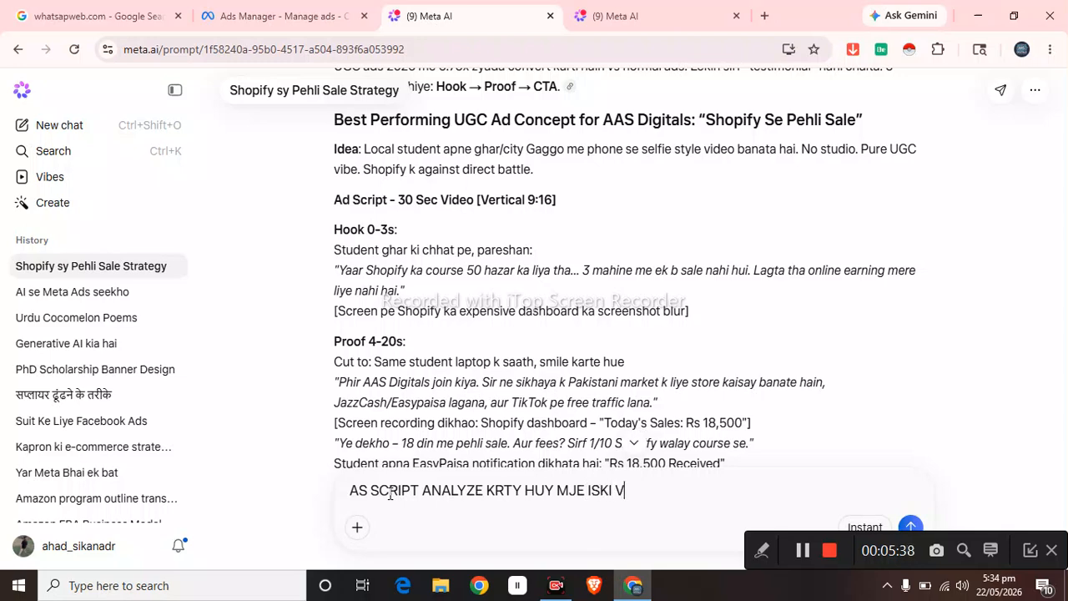
{"action": "type", "text": "IDEO K LYE SCEE"}
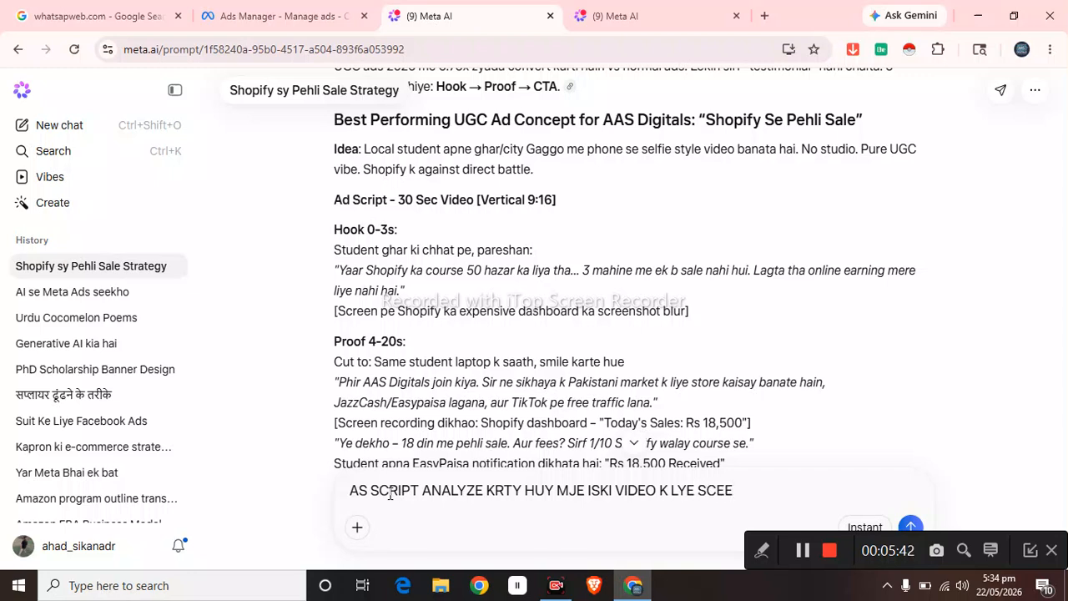
{"action": "key", "text": "BackSpace"}
{"action": "key", "text": "BackSpace"}
{"action": "type", "text": "NES B BNA K"}
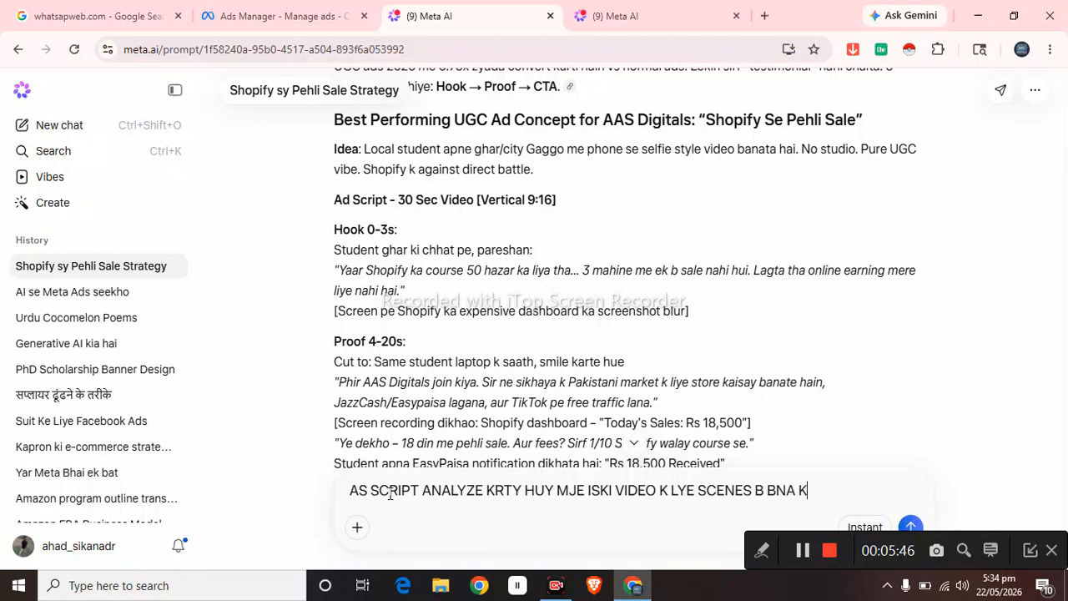
{"action": "type", "text": "R DO 10 SECONDS KA "}
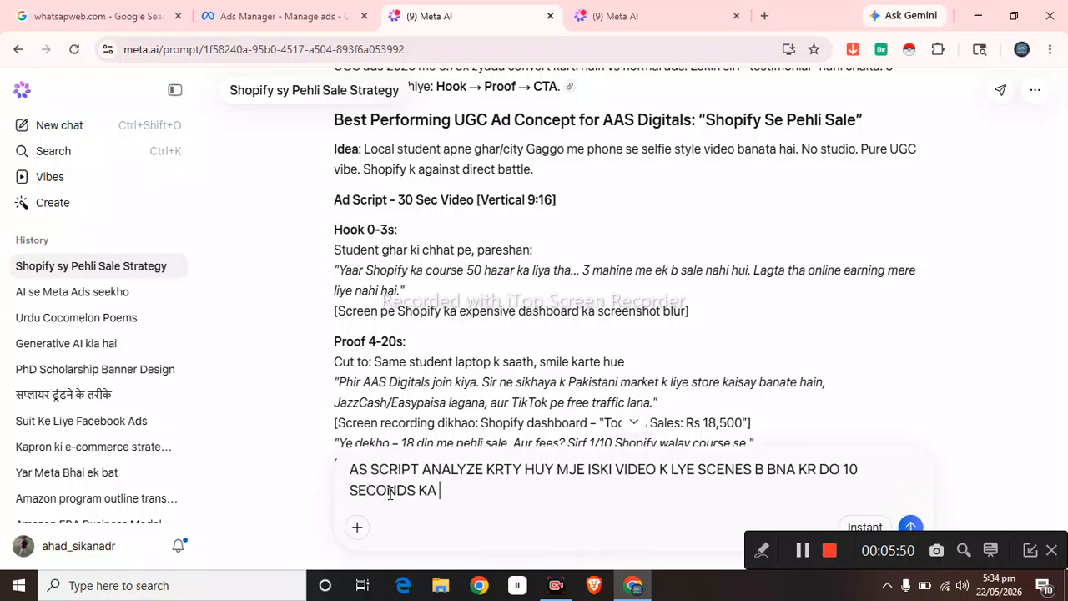
- Continue the prompt with "SCENE HOGA AUR MUKMML AT COVER KRNY K LYE 30-40 SECONDS KA AD"
{"action": "type", "text": "SCENE HOGA AUR "}
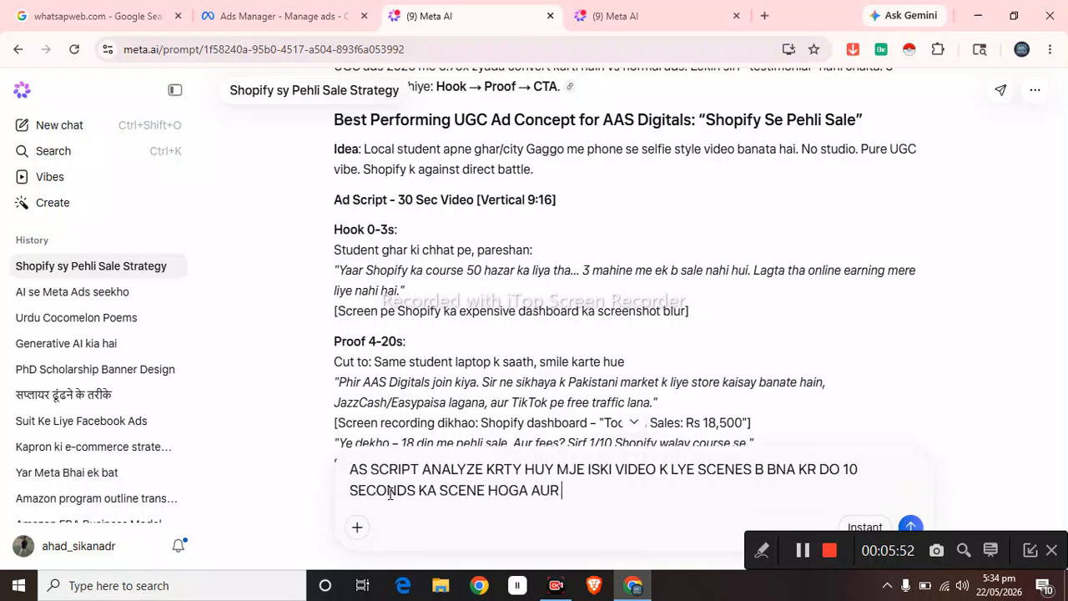
{"action": "type", "text": "MUKMML AT COVER KRY"}
{"action": "key", "text": "BackSpace"}
{"action": "key", "text": "BackSpace"}
{"action": "type", "text": "RY"}
{"action": "key", "text": "BackSpace"}
{"action": "type", "text": "NY K LYE"}
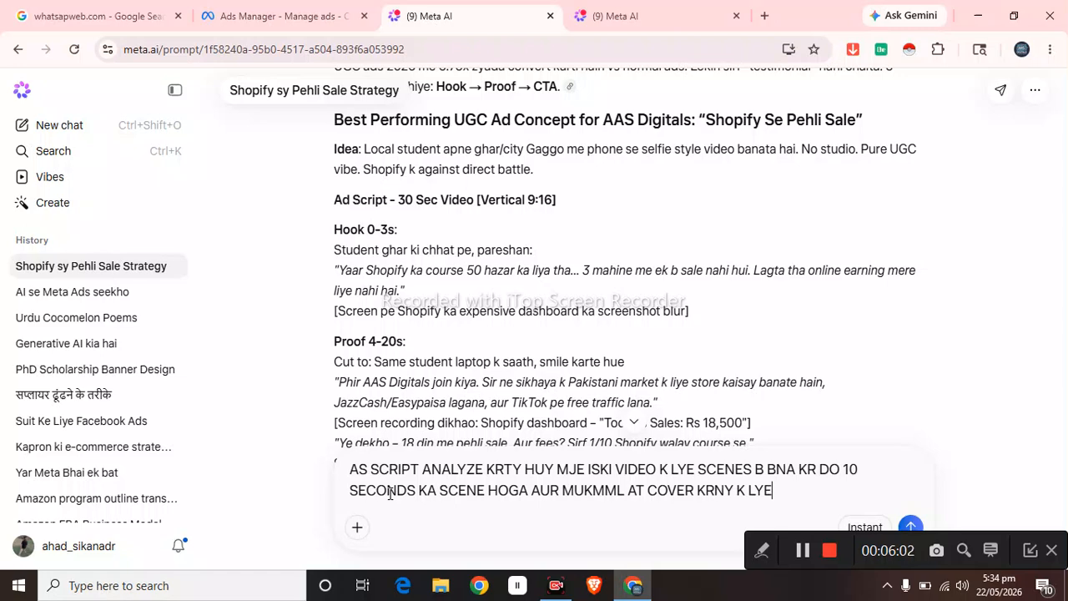
{"action": "type", "text": " 30-40 SECONDS KA D"}
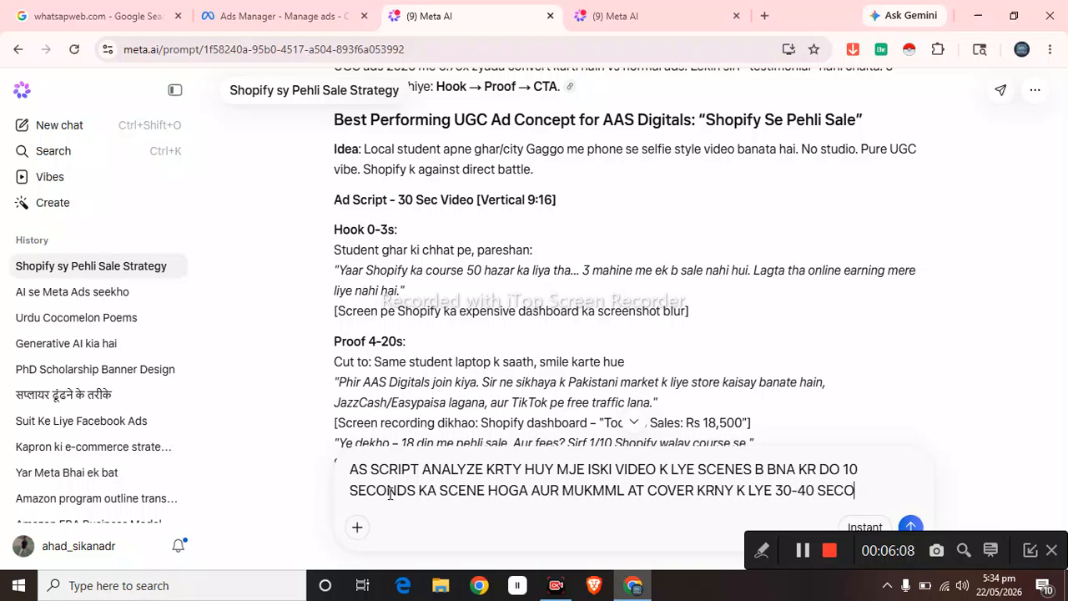
{"action": "type", "text": "DS KA AD"}
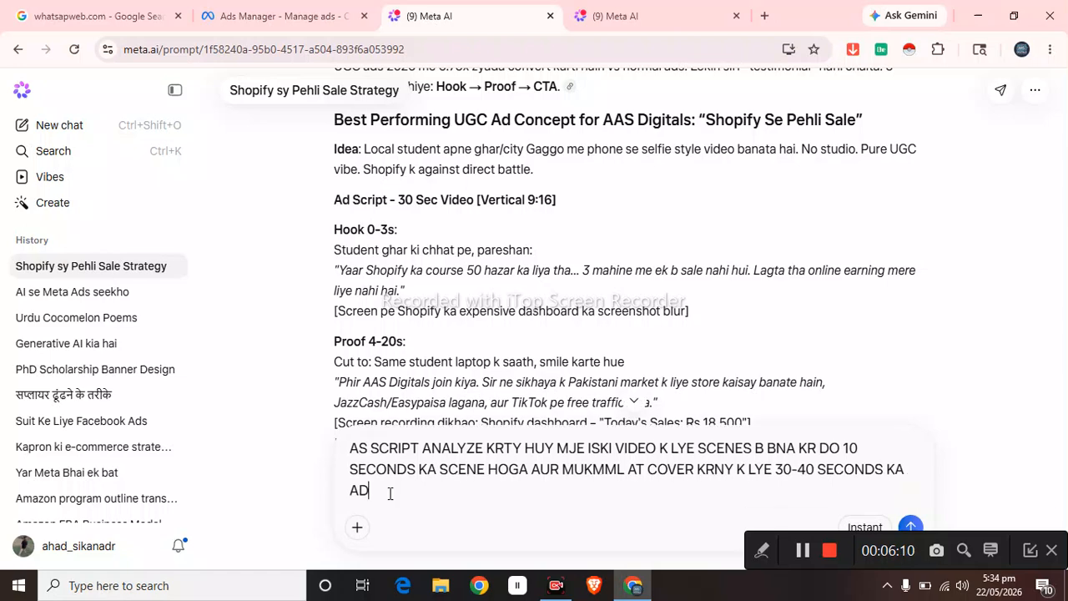
- Add "AUR 10 MINUTS KA SCENE HONA CONSITAT CHACARCTER KA KHIYAL LAAZMI AUR HR" to the prompt
{"action": "type", "text": " AUR "}
{"action": "type", "text": "10 MINU"}
{"action": "type", "text": "TS KA SCE"}
{"action": "type", "text": "E="}
{"action": "key", "text": "BackSpace"}
{"action": "key", "text": "BackSpace"}
{"action": "type", "text": "N"}
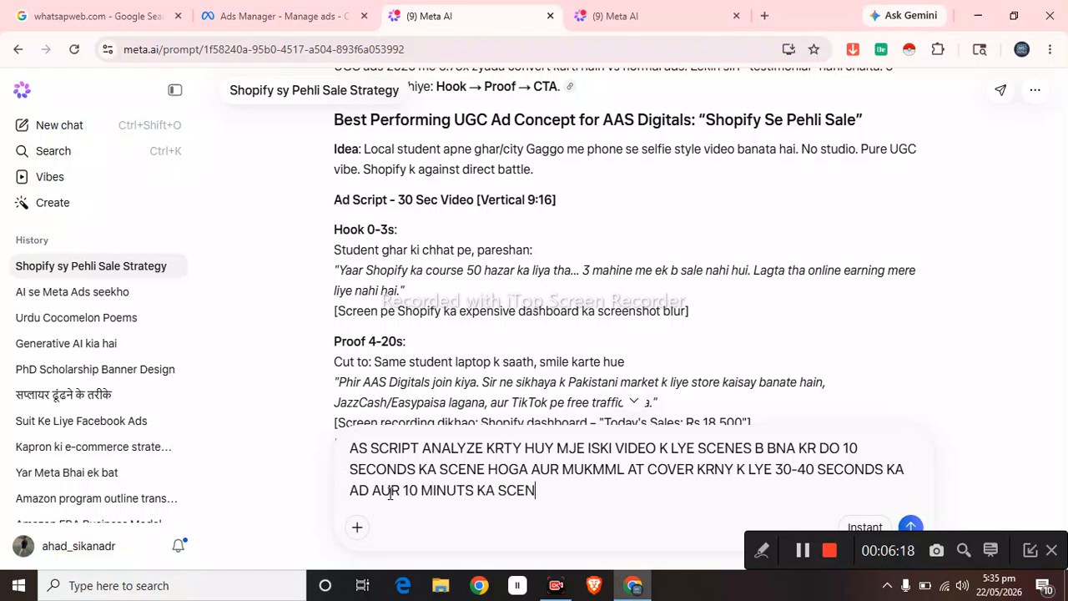
{"action": "type", "text": "E HONA CO"}
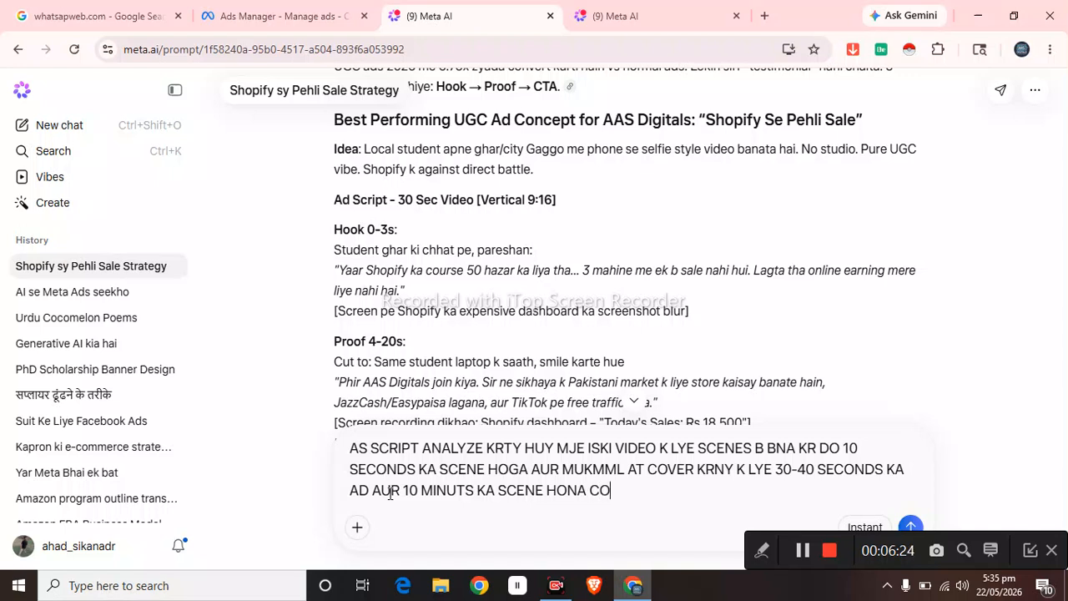
{"action": "type", "text": "NSITAT CHACAR"}
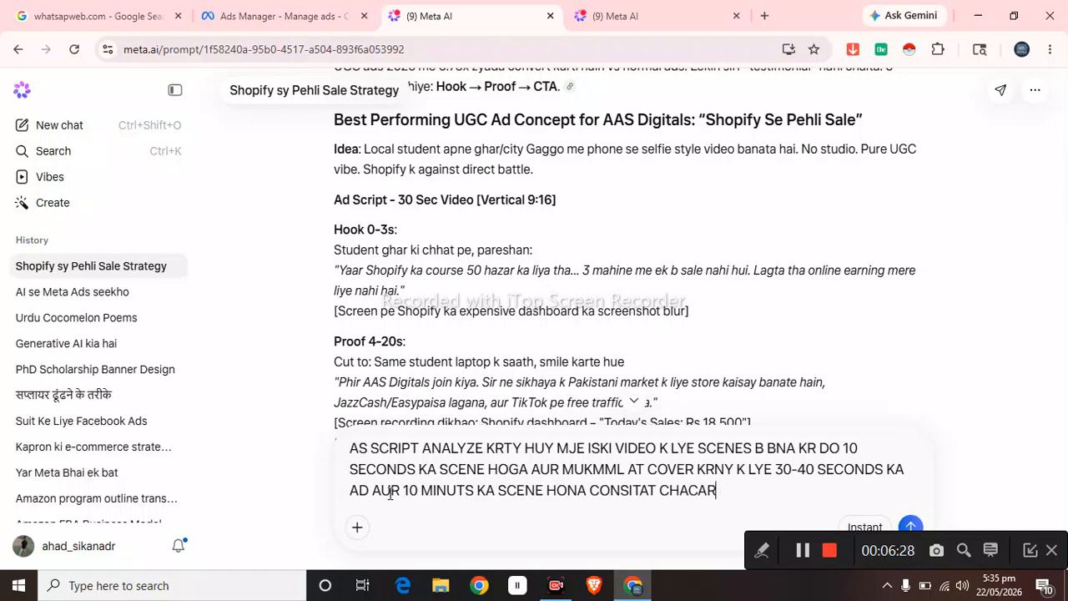
{"action": "type", "text": "CTER KAA KHIYAL LAAZMI AUR HR"}
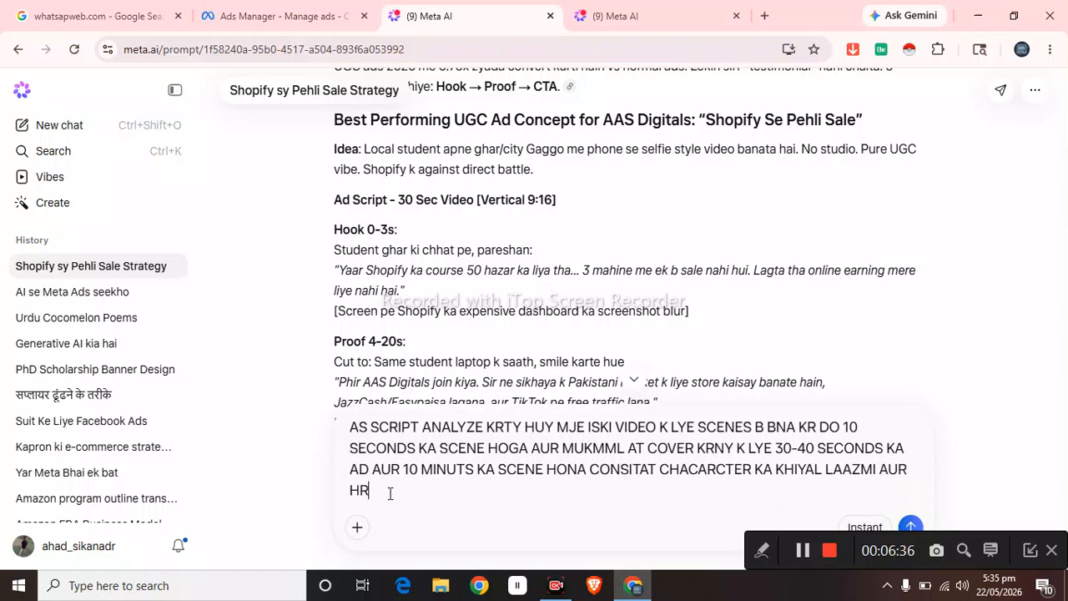
- Extend the prompt with "SCENE MN USKI MUKAMML PROMPT SHAML RKHNA TA K EK E TIME PR SCENE DILOGS AUR"
{"action": "type", "text": " SCENE MN USKI MU"}
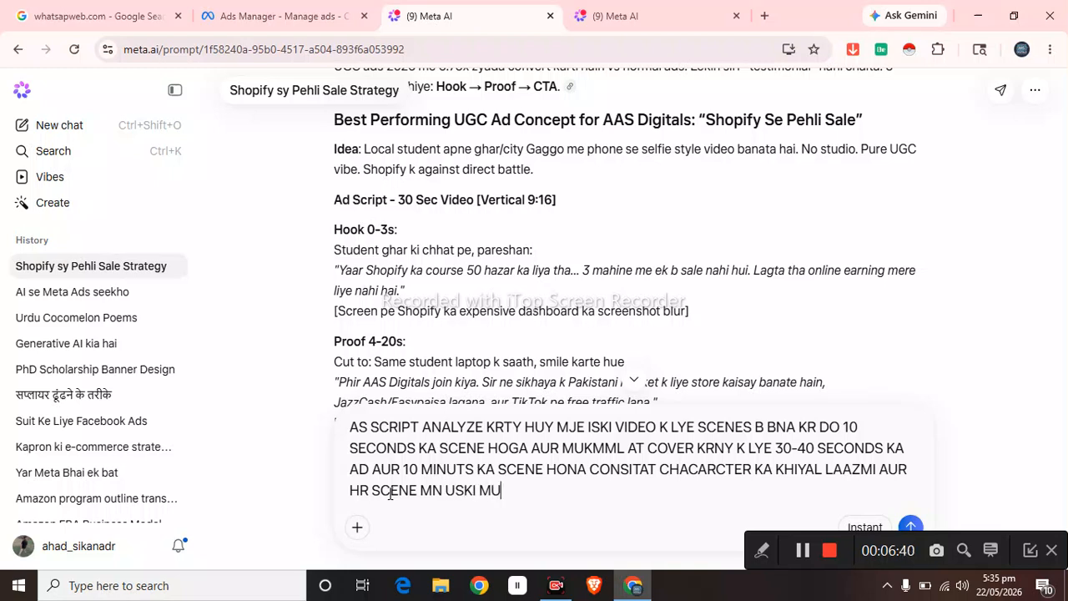
{"action": "type", "text": "KAMML PR"}
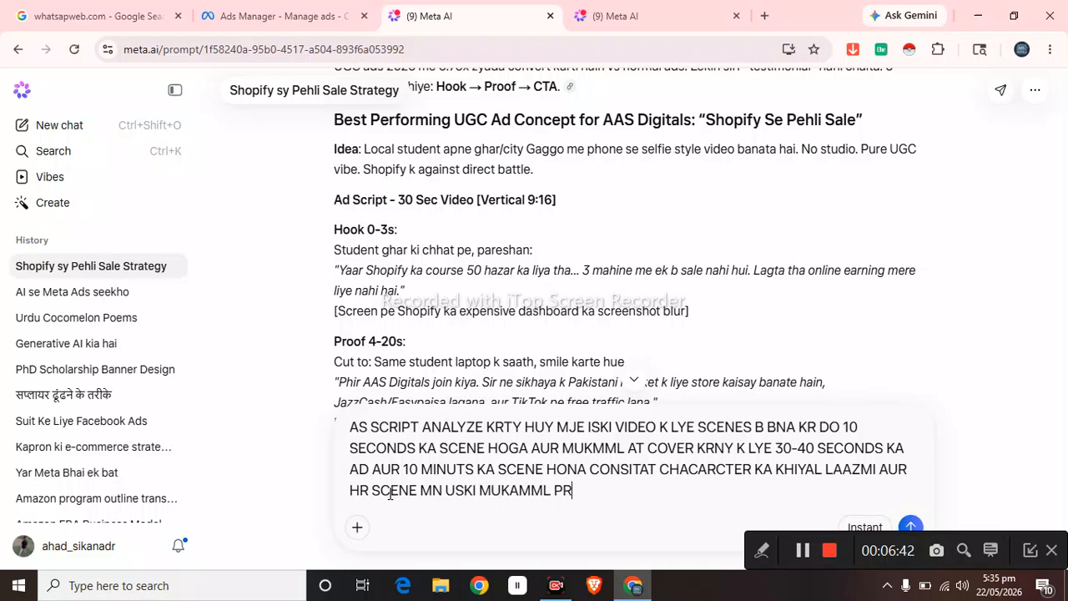
{"action": "type", "text": "OMPT SHAML"}
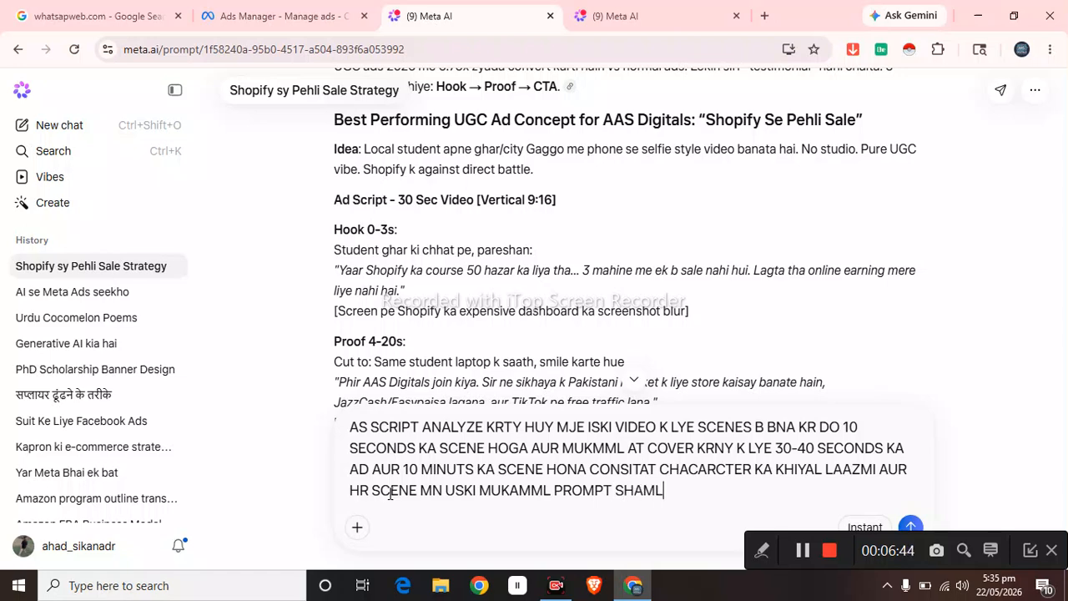
{"action": "type", "text": " RKHNA TA K "}
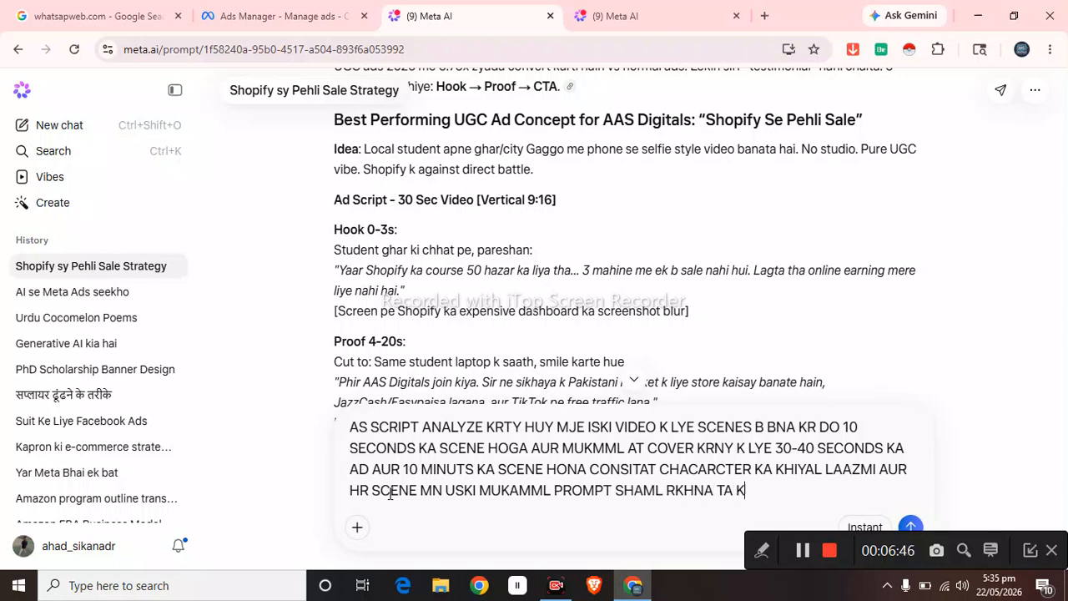
{"action": "type", "text": "EK E TIME PR SCENE DIL"}
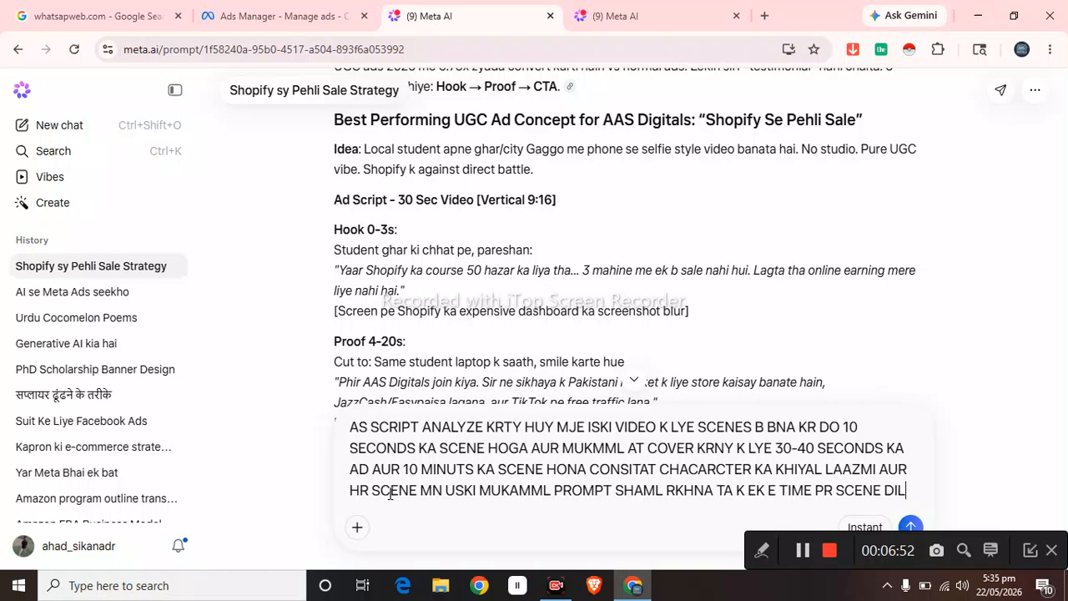
{"action": "type", "text": "OGS AUR"}
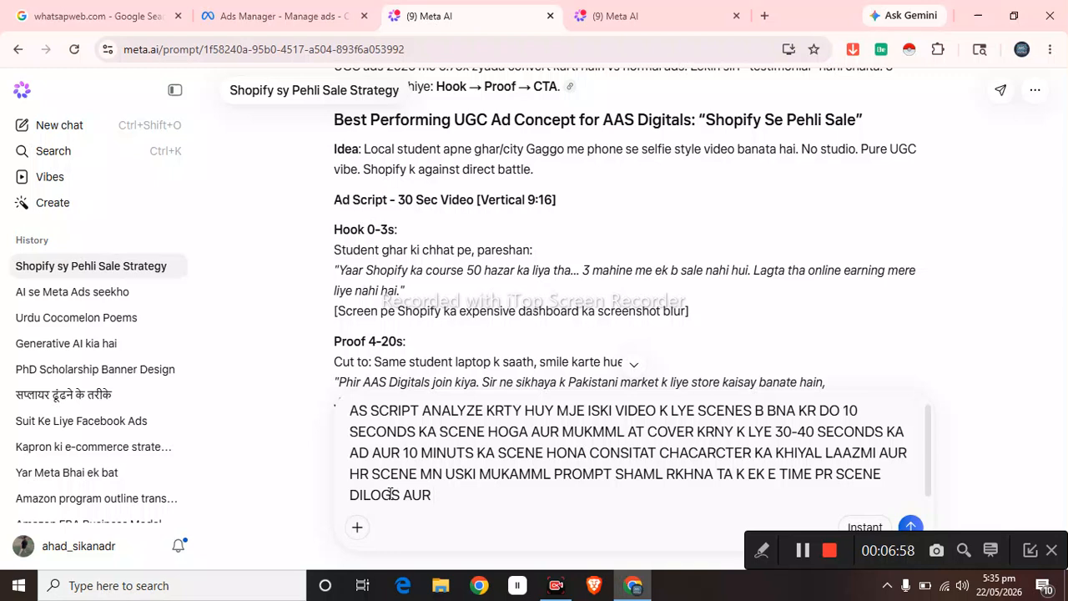
- Finish the prompt with "PROMPT COPY HO SKY" and send it to Meta AI
{"action": "type", "text": "PROMPT COPY H"}
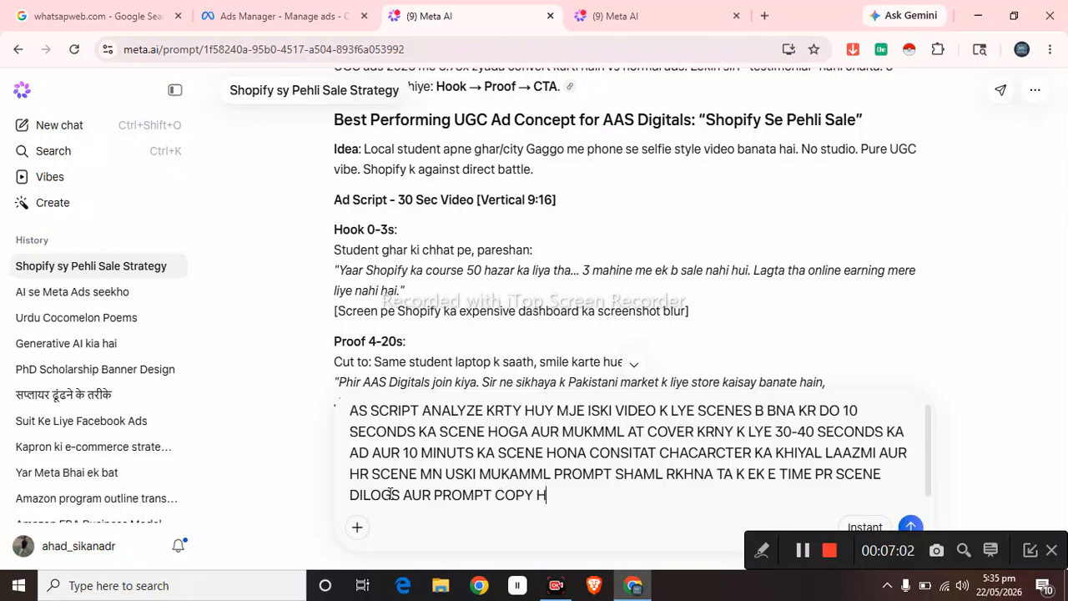
{"action": "type", "text": "O SKY"}
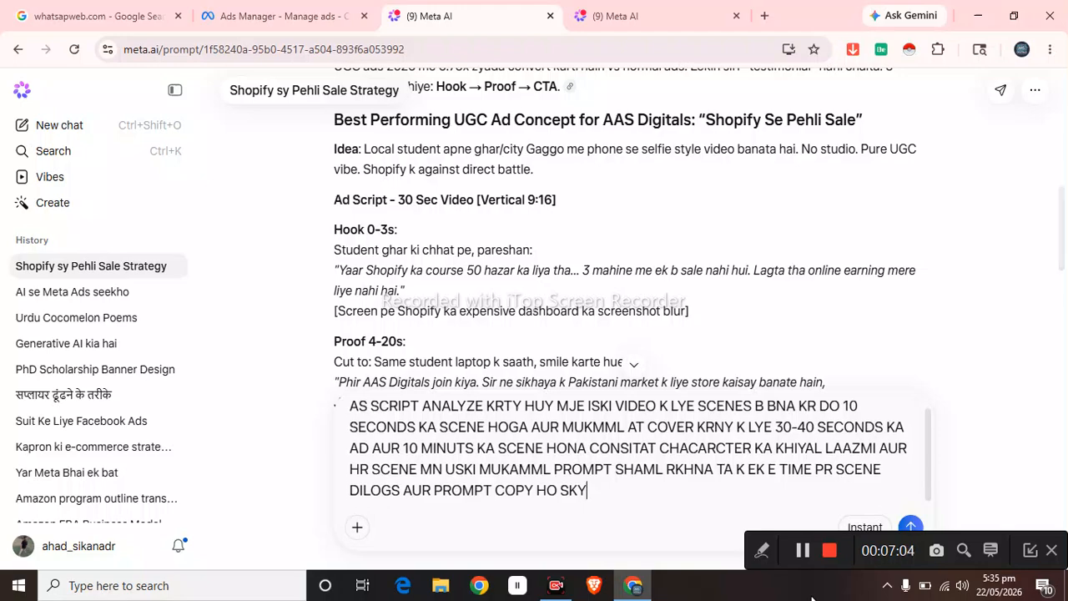
{"action": "left_click", "coordinate": [911, 526]}
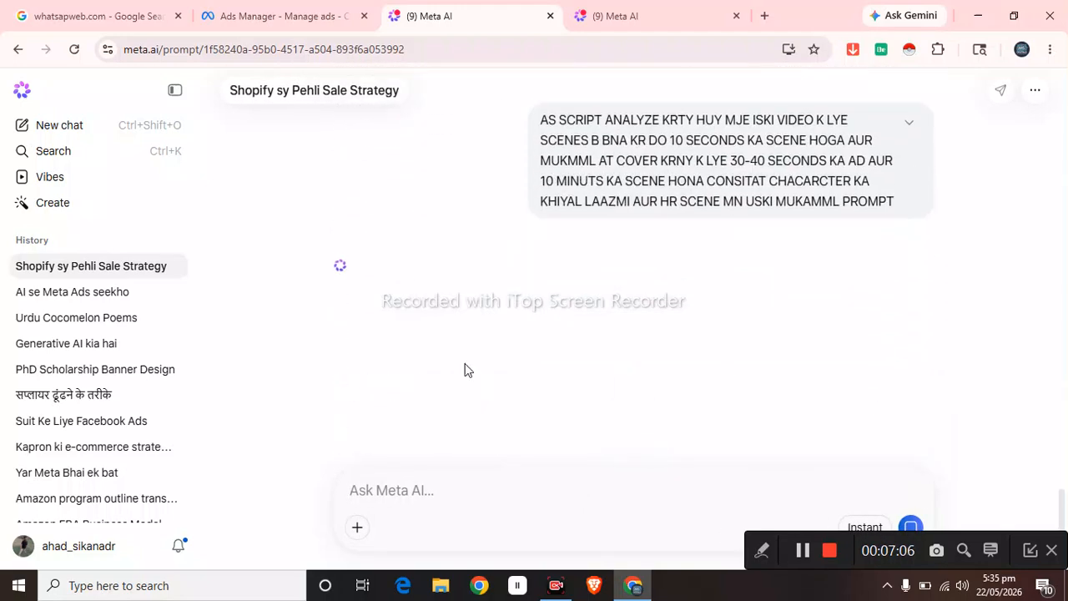
{"action": "scroll", "coordinate": [467, 370], "scroll_direction": "up", "scroll_amount": 5}
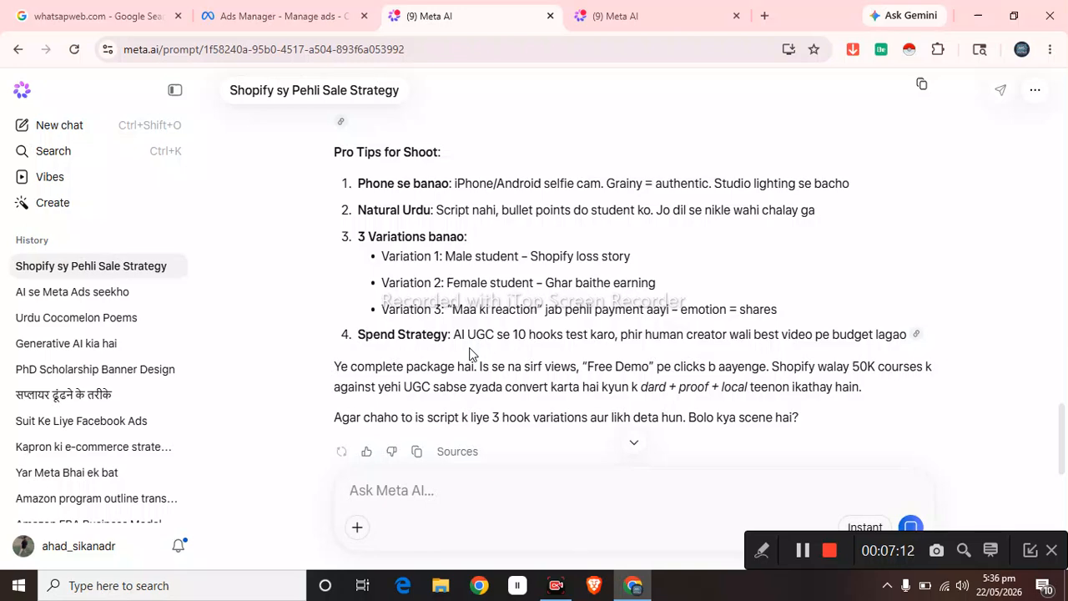
- Review the character lock and the scene-by-scene breakdown of the 30-40 second ad, including the Scene 1: Hook row
{"action": "scroll", "coordinate": [468, 354], "scroll_direction": "up", "scroll_amount": 2}
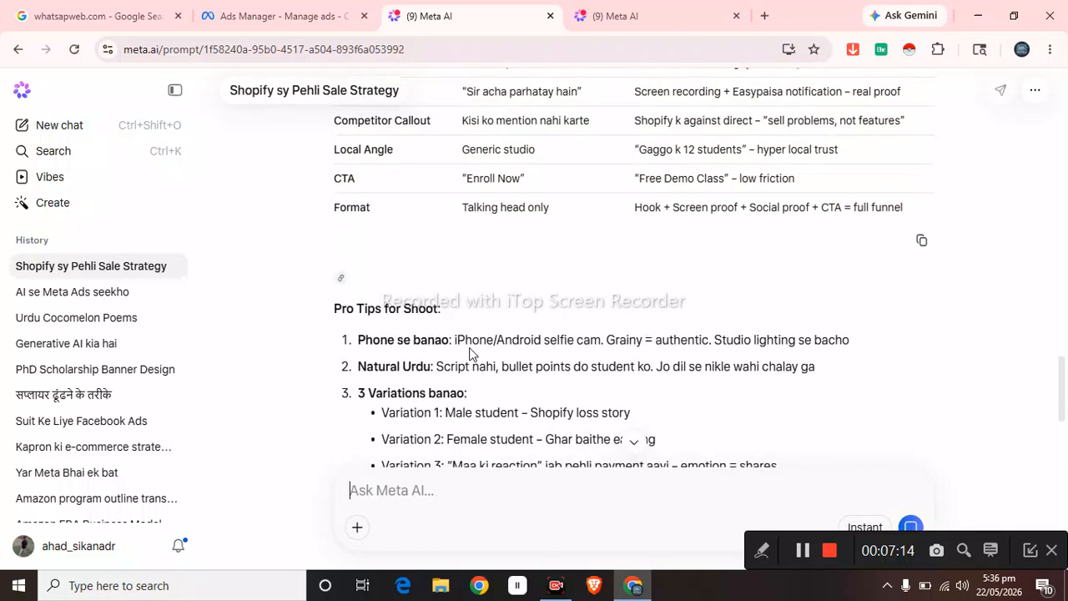
{"action": "scroll", "coordinate": [469, 354], "scroll_direction": "down", "scroll_amount": 5}
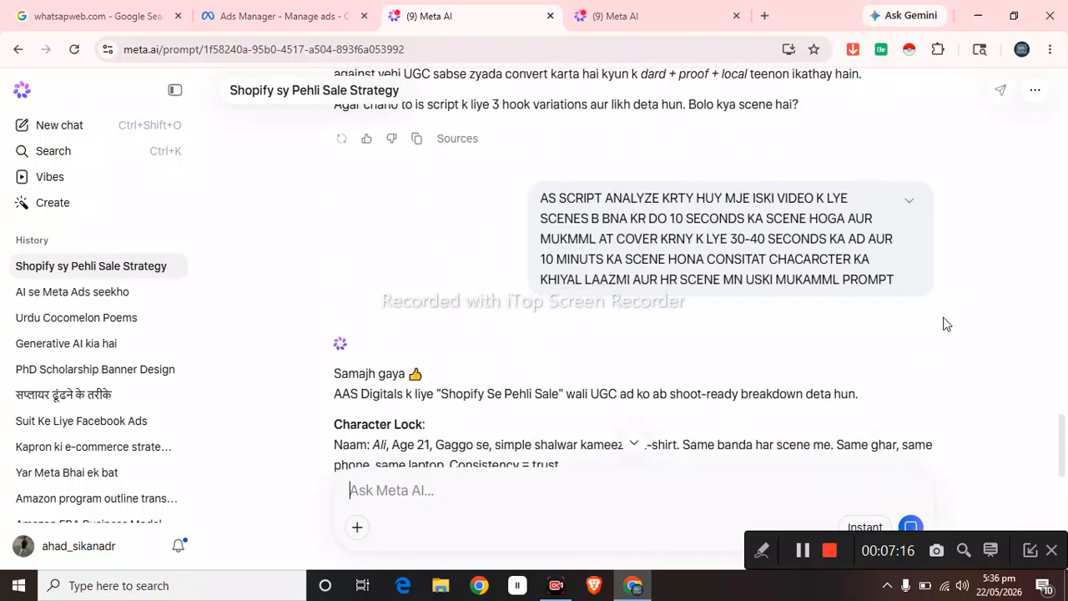
{"action": "scroll", "coordinate": [554, 284], "scroll_direction": "down", "scroll_amount": 2}
{"action": "scroll", "coordinate": [554, 283], "scroll_direction": "down", "scroll_amount": 2}
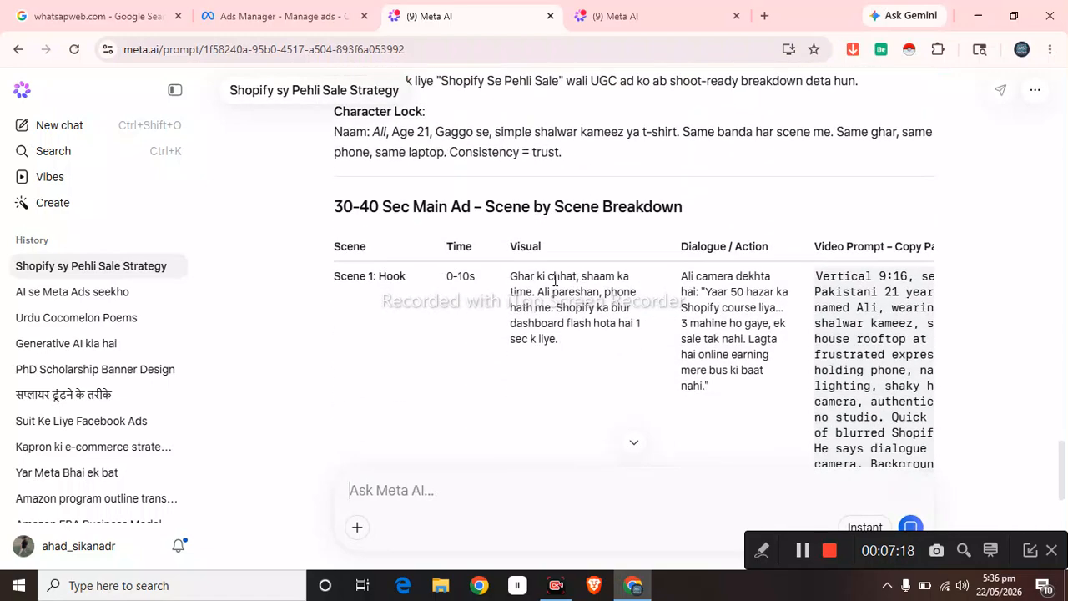
{"action": "scroll", "coordinate": [555, 281], "scroll_direction": "down", "scroll_amount": 2}
{"action": "scroll", "coordinate": [554, 286], "scroll_direction": "up", "scroll_amount": 2}
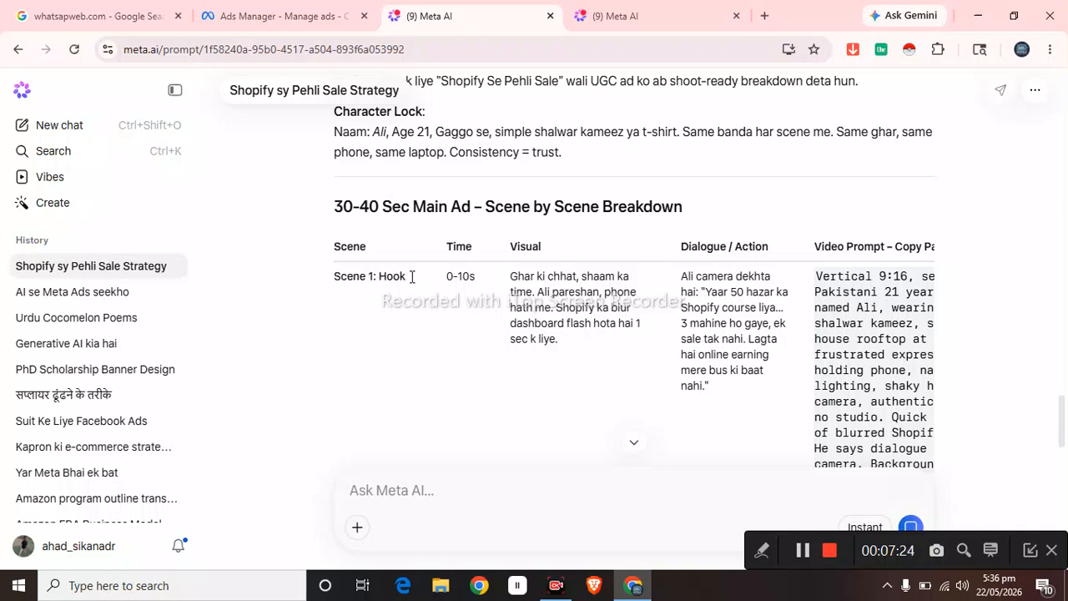
{"action": "left_click_drag", "start_coordinate": [332, 280], "coordinate": [681, 317]}
{"action": "left_click", "coordinate": [383, 364]}
{"action": "left_click_drag", "start_coordinate": [325, 286], "coordinate": [463, 315]}
{"action": "left_click", "coordinate": [470, 319]}
{"action": "scroll", "coordinate": [948, 429], "scroll_direction": "down", "scroll_amount": 2}
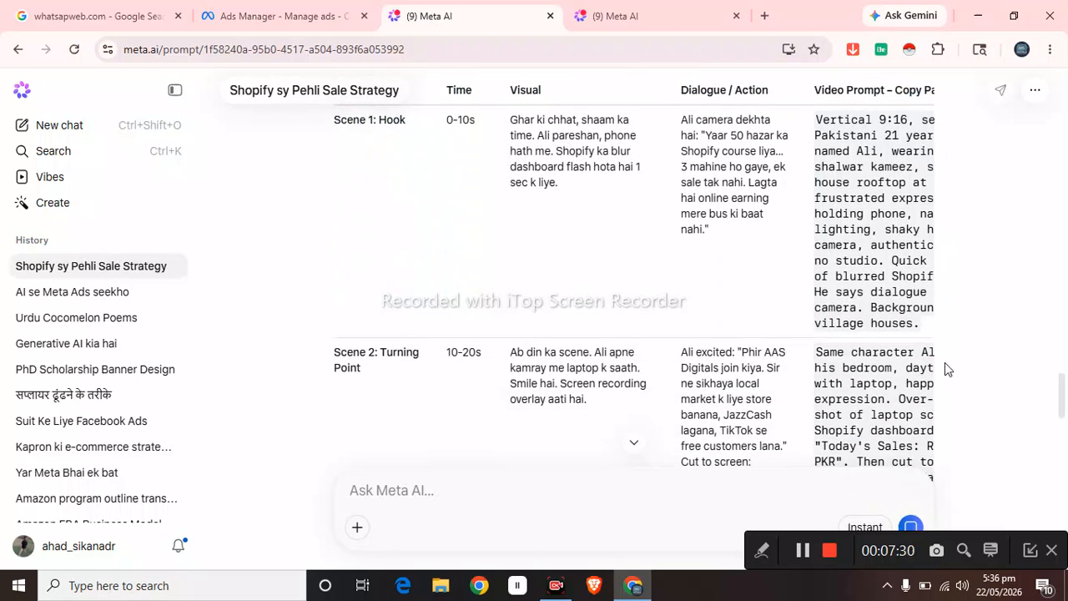
{"action": "left_click_drag", "start_coordinate": [934, 332], "coordinate": [331, 122]}
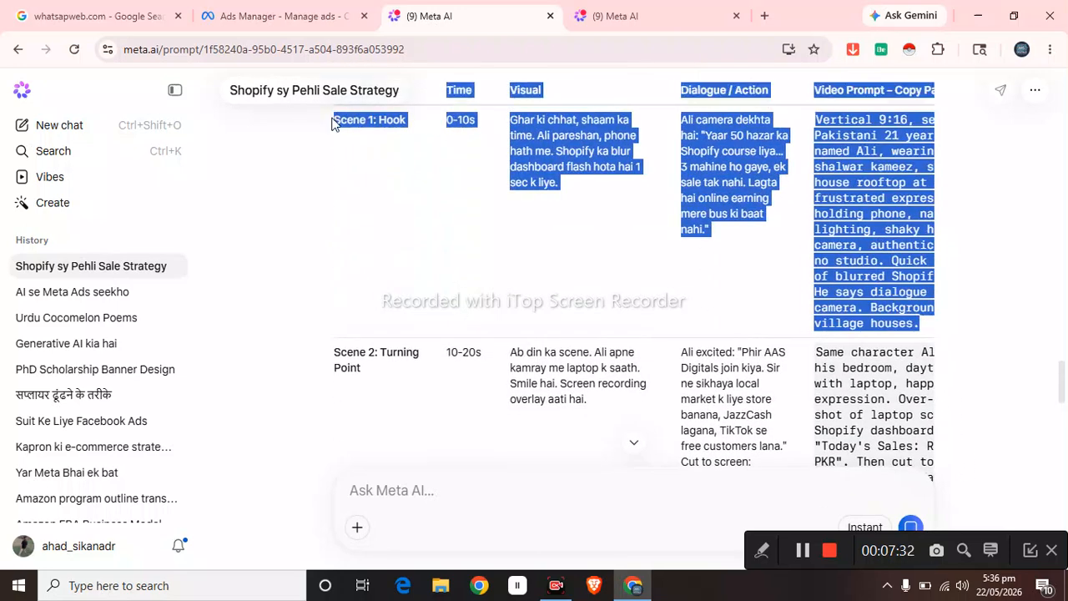
{"action": "right_click", "coordinate": [859, 182]}
{"action": "left_click", "coordinate": [527, 200]}
{"action": "left_click", "coordinate": [465, 238]}
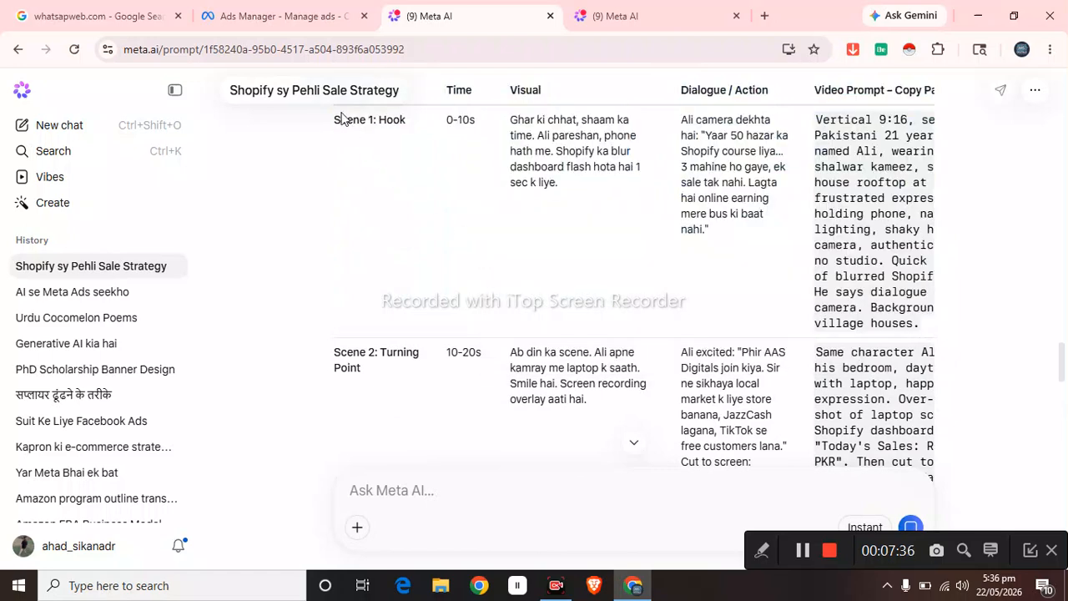
{"action": "left_click_drag", "start_coordinate": [328, 128], "coordinate": [375, 133]}
{"action": "left_click", "coordinate": [908, 312]}
- Copy the full Scene 1: Hook row, from the scene name through the end of its video prompt
{"action": "left_click_drag", "start_coordinate": [336, 123], "coordinate": [916, 325]}
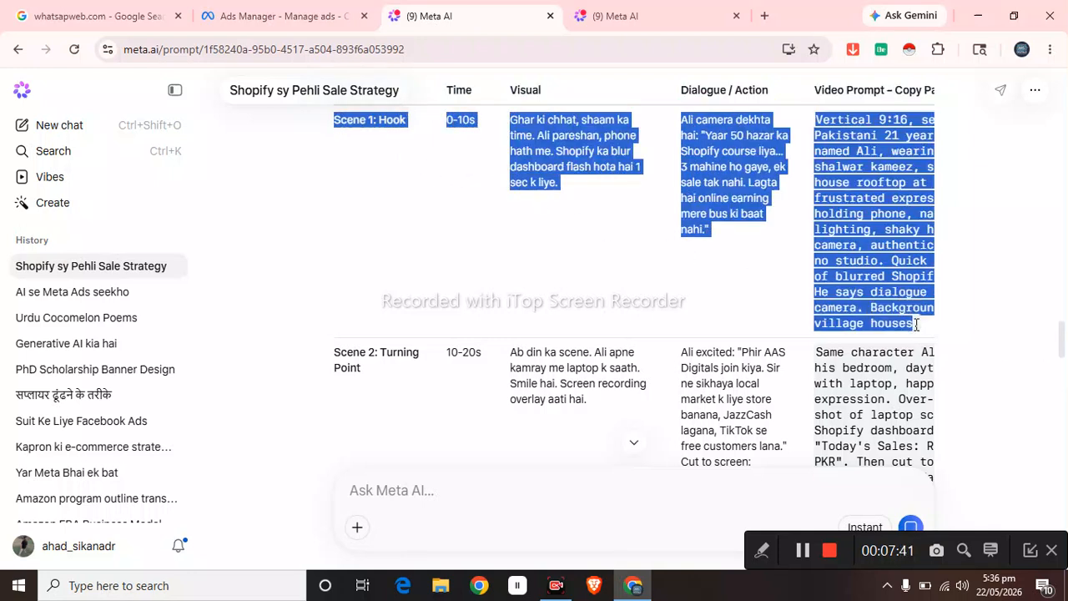
{"action": "right_click", "coordinate": [841, 235]}
{"action": "left_click", "coordinate": [739, 244]}
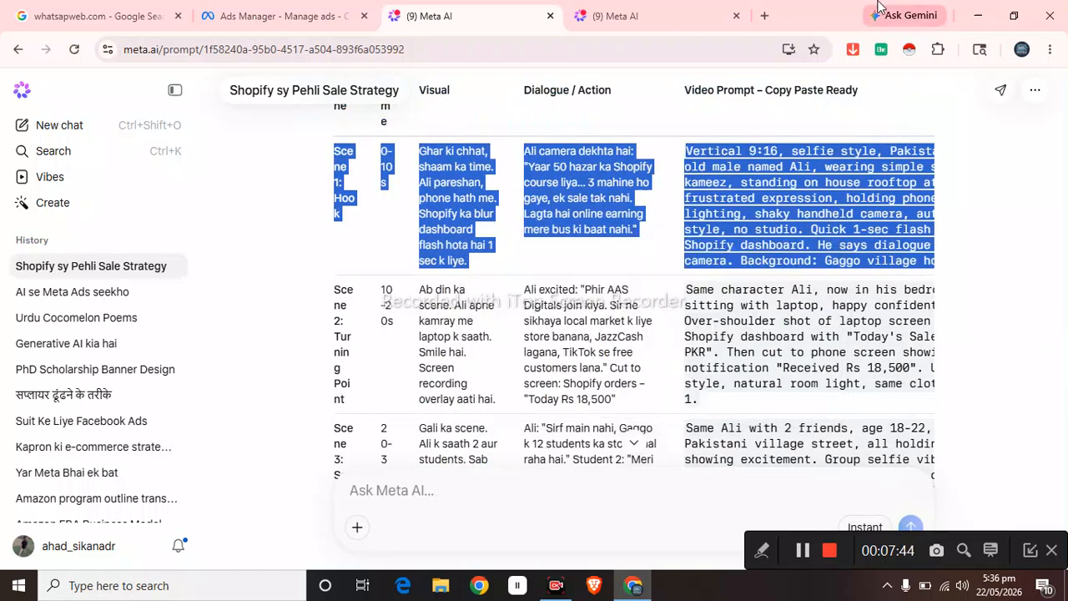
- Search Google for "GEMINAI" in a new browser tab and open the Google Gemini site
{"action": "left_click", "coordinate": [764, 16]}
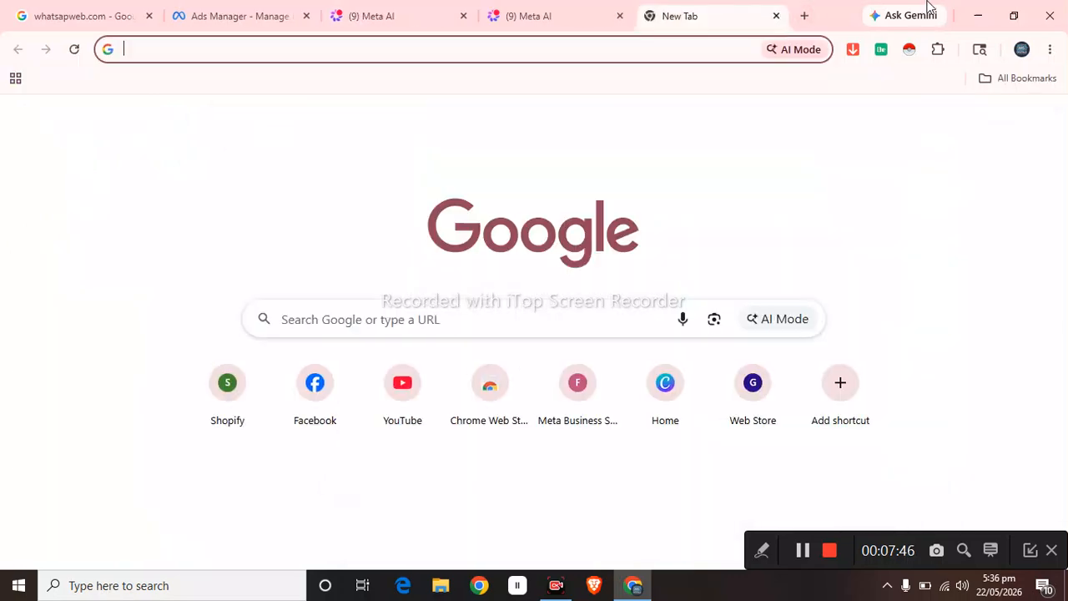
{"action": "left_click", "coordinate": [911, 7]}
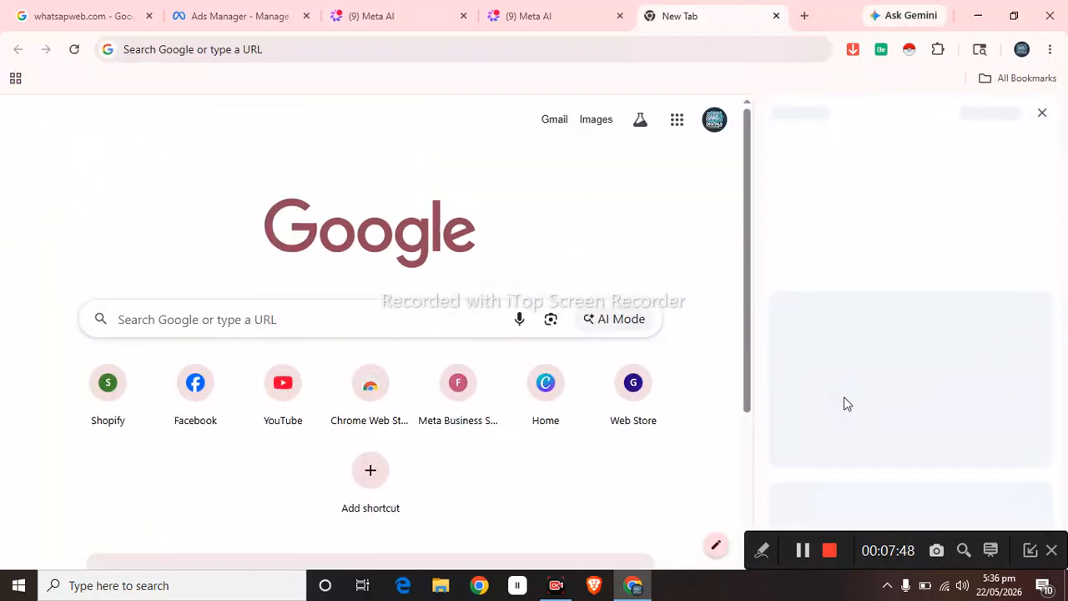
{"action": "left_click", "coordinate": [1042, 113]}
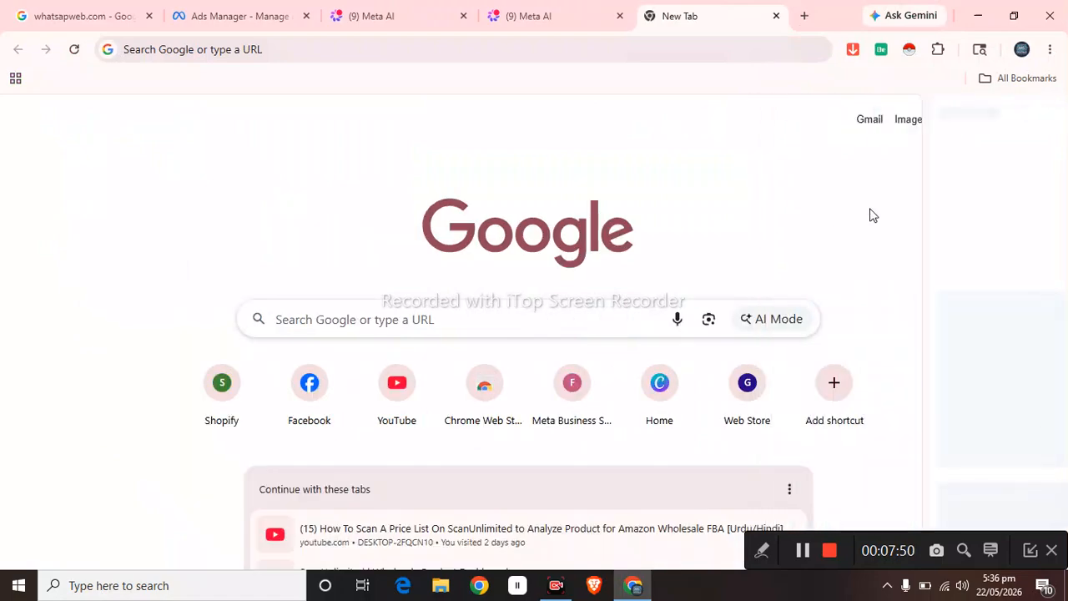
{"action": "left_click", "coordinate": [528, 329]}
{"action": "type", "text": "GEMINAI"}
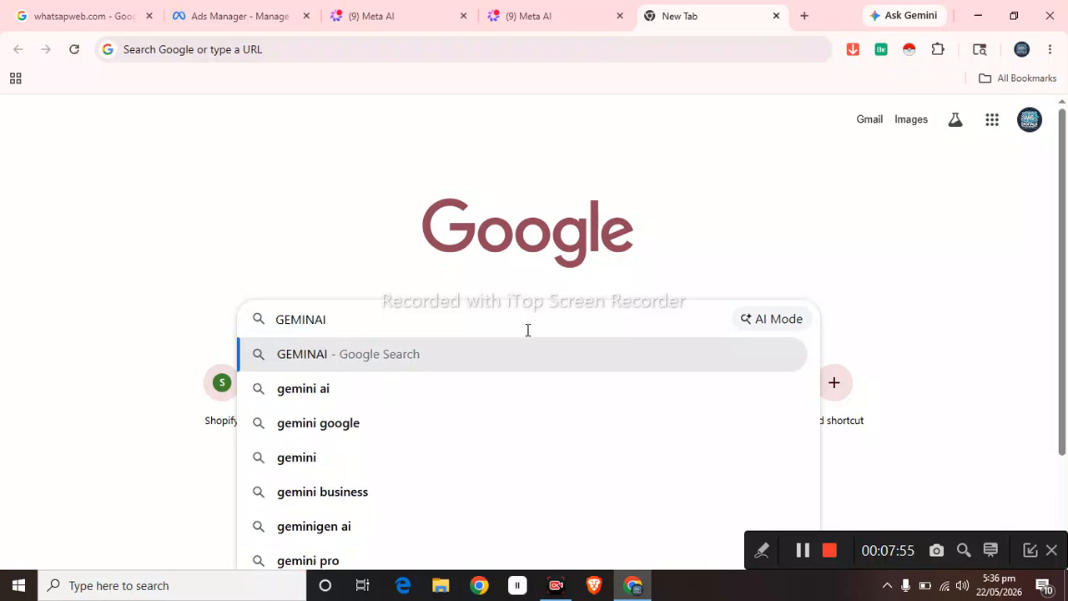
{"action": "key", "text": "Return"}
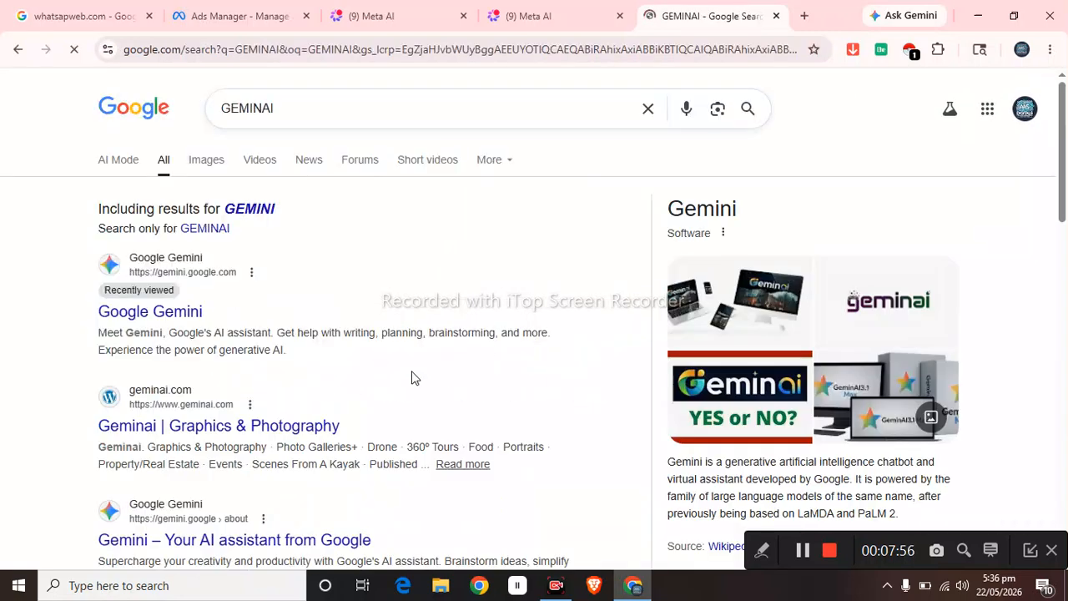
{"action": "left_click", "coordinate": [150, 313]}
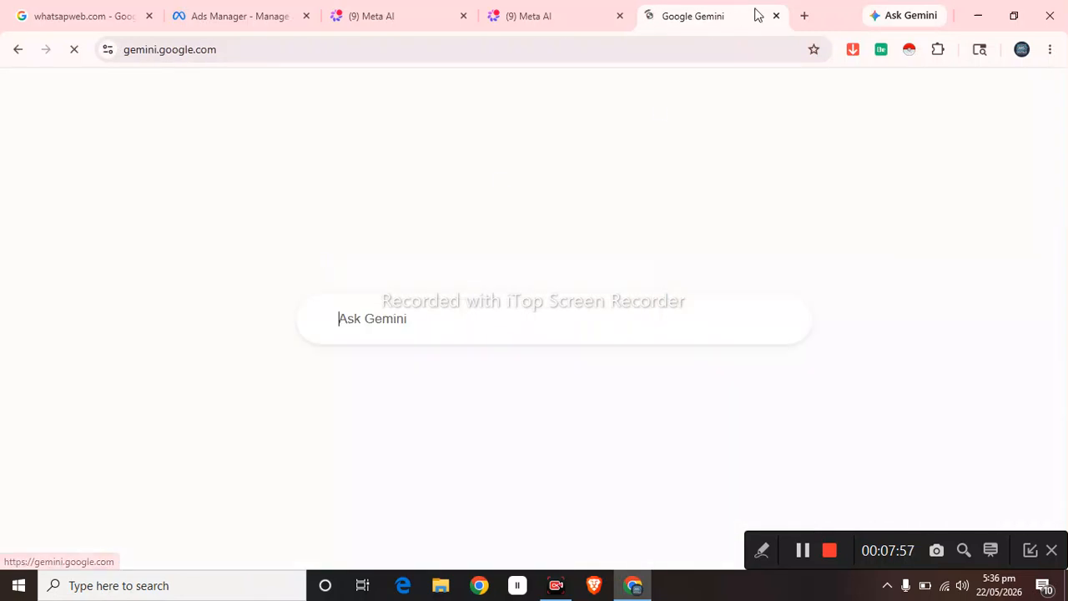
- Search Google for "AREANA.AI" in another new browser tab and open the Arena AI site
{"action": "left_click", "coordinate": [804, 16]}
{"action": "left_click", "coordinate": [366, 311]}
{"action": "type", "text": "ARE"}
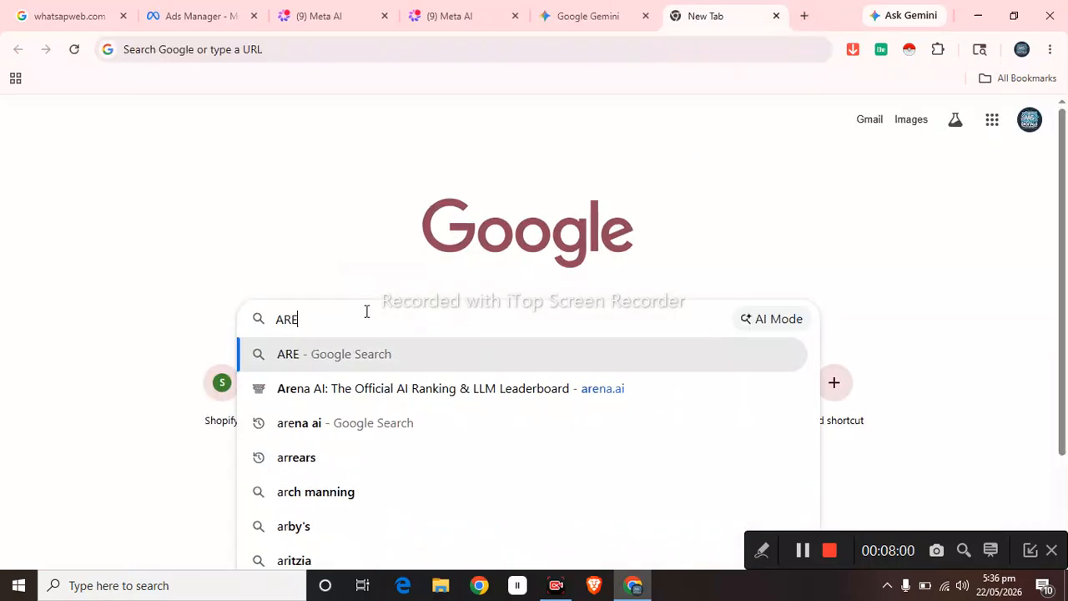
{"action": "type", "text": "ANA.AI"}
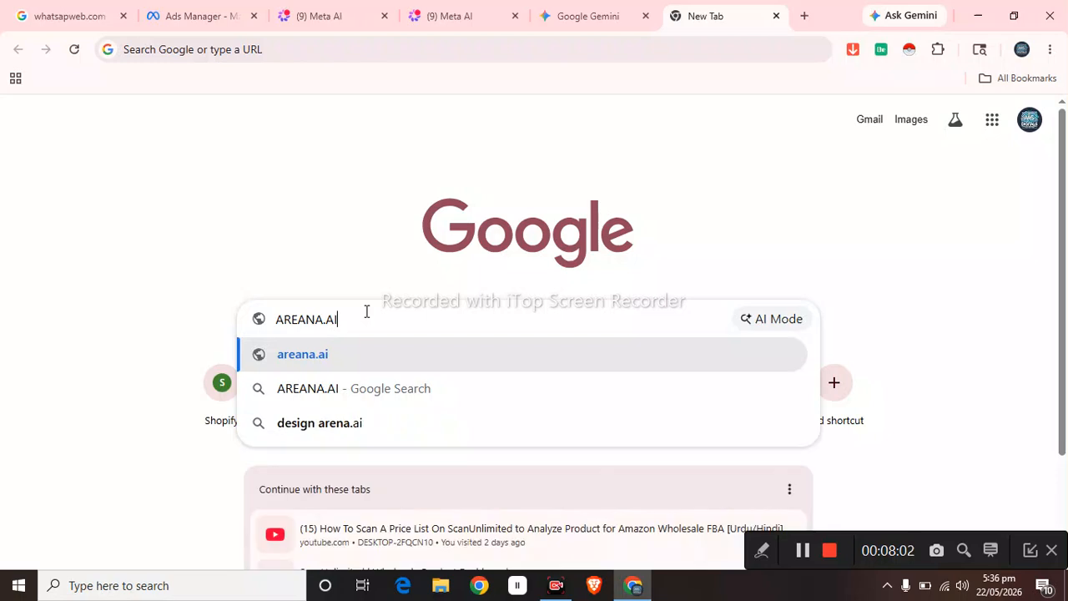
{"action": "left_click", "coordinate": [346, 386]}
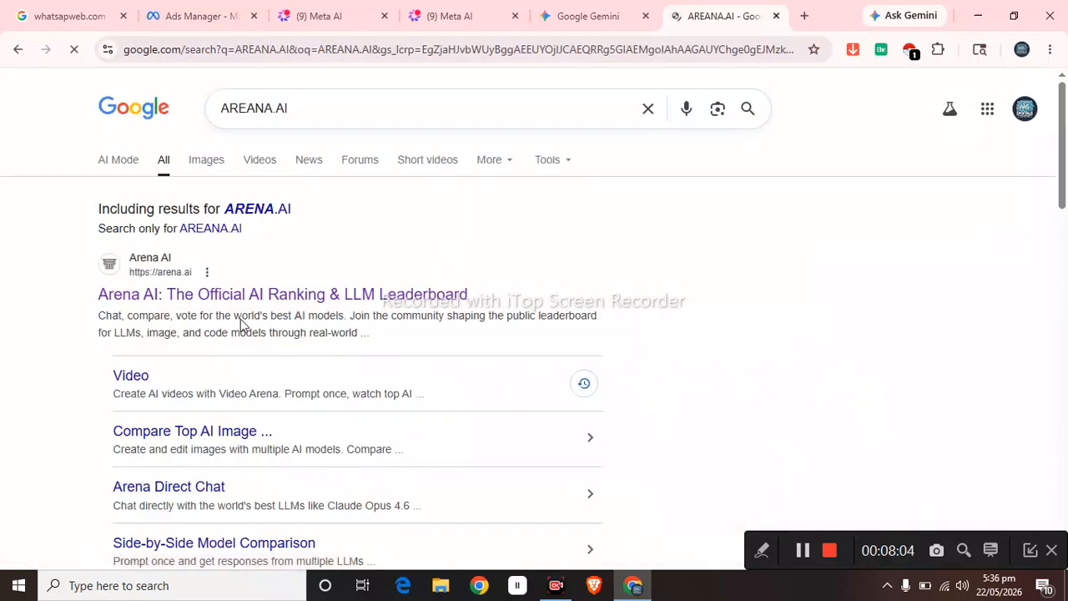
{"action": "left_click", "coordinate": [169, 300]}
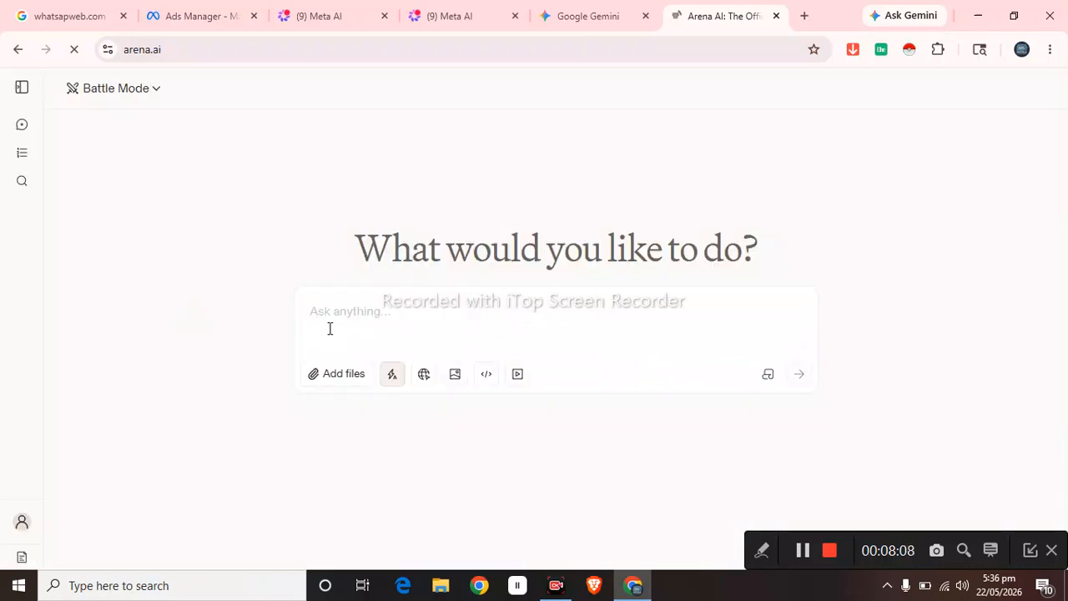
- Switch Arena to video generation, paste the copied Scene 1 text as the prompt and submit it
{"action": "left_click", "coordinate": [519, 374]}
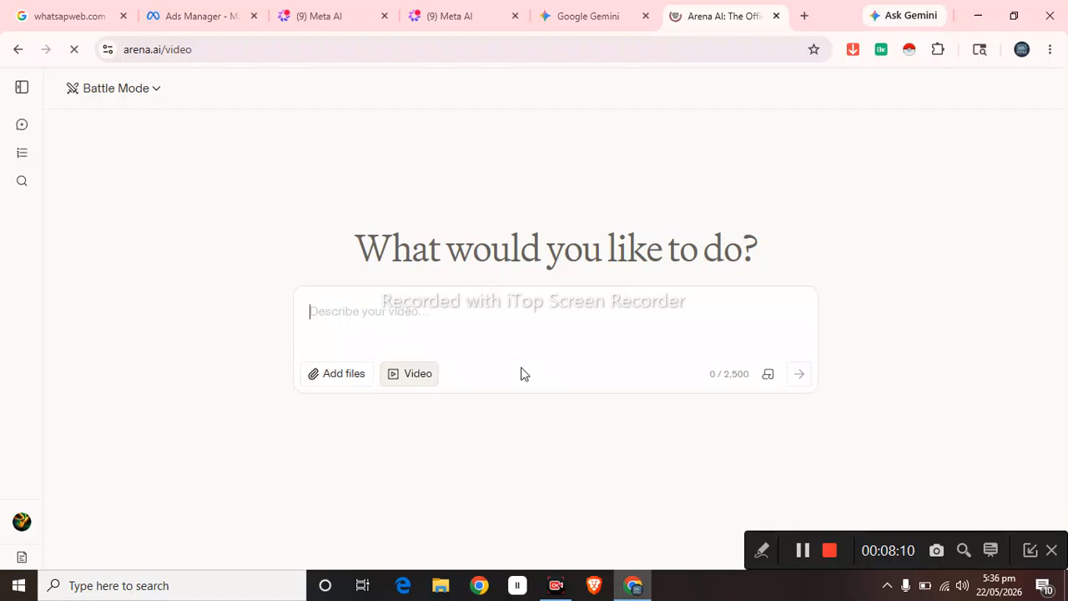
{"action": "key", "text": "ctrl+v"}
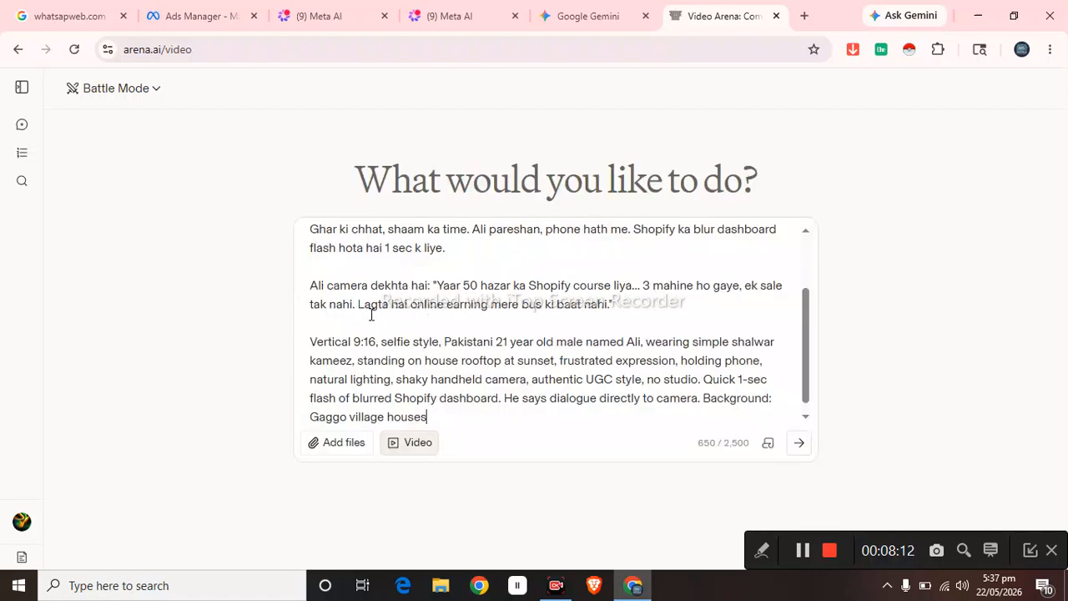
{"action": "left_click_drag", "start_coordinate": [808, 336], "coordinate": [804, 410]}
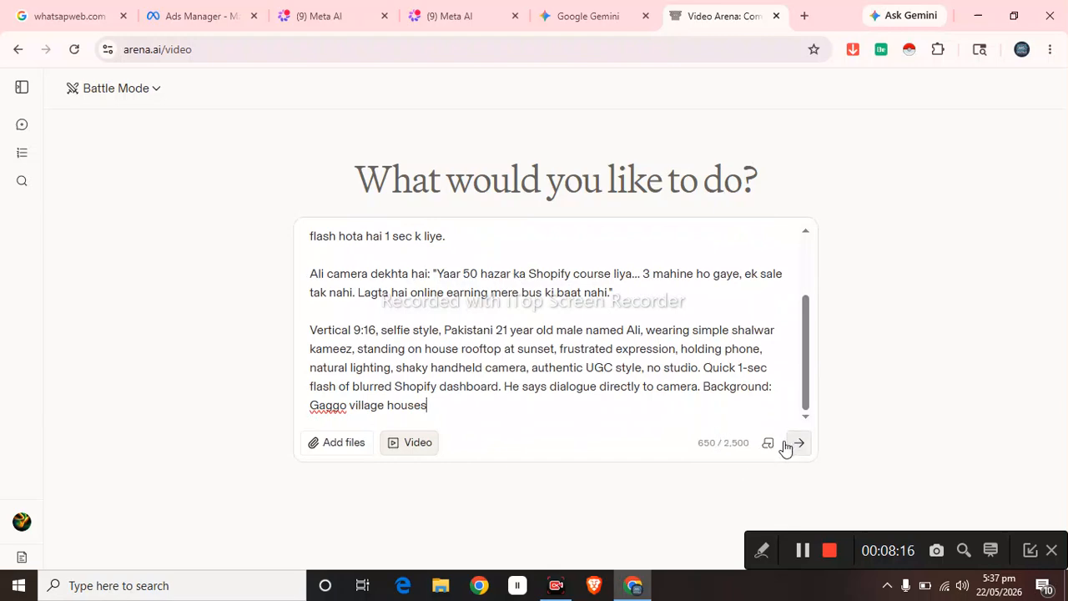
{"action": "left_click_drag", "start_coordinate": [802, 373], "coordinate": [807, 411]}
{"action": "left_click", "coordinate": [798, 442]}
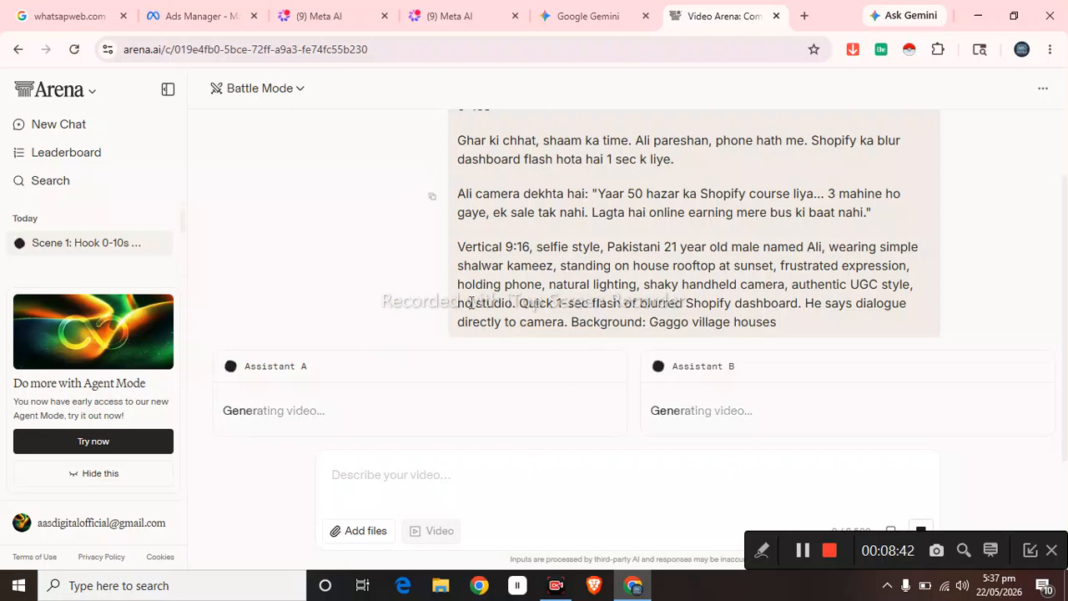
- Return to the Meta AI scene breakdown and copy Scene 2's visual, dialogue and video prompt text
{"action": "left_click", "coordinate": [300, 12]}
{"action": "left_click", "coordinate": [349, 292]}
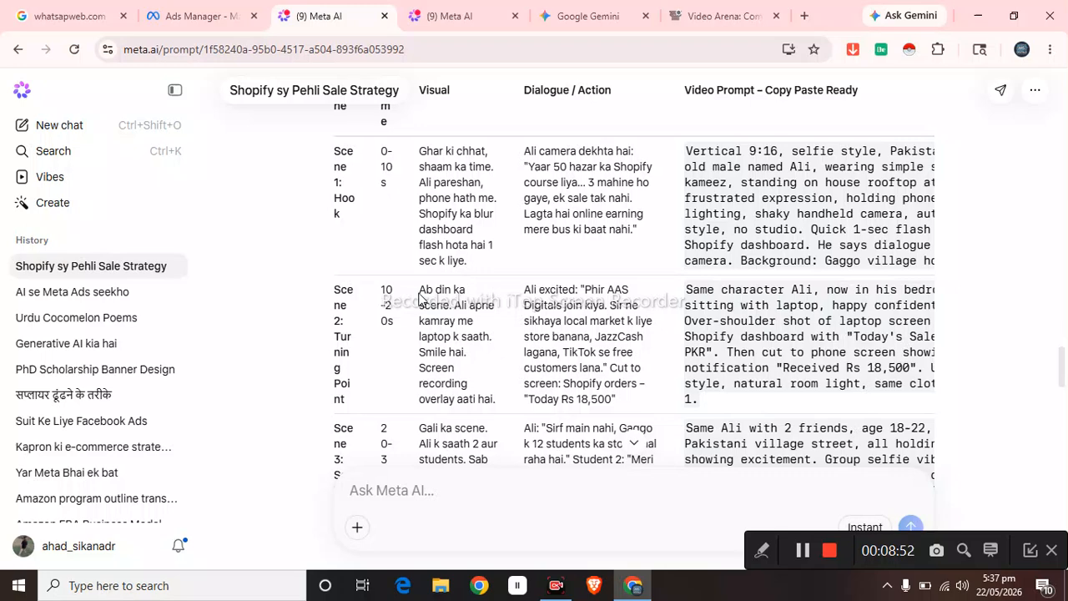
{"action": "left_click_drag", "start_coordinate": [420, 283], "coordinate": [751, 411]}
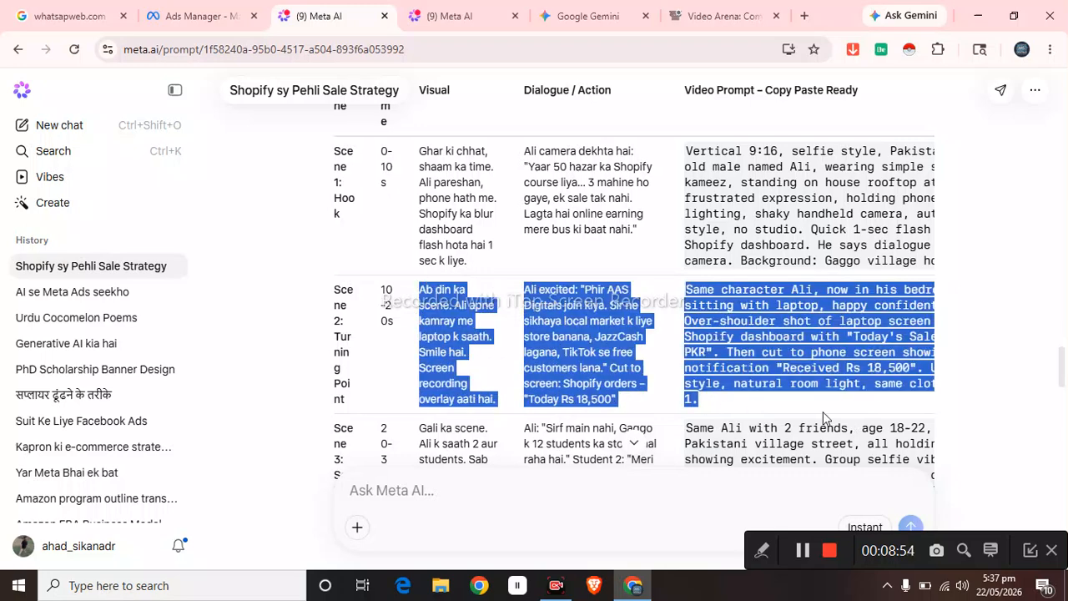
{"action": "right_click", "coordinate": [733, 339]}
{"action": "left_click", "coordinate": [613, 367]}
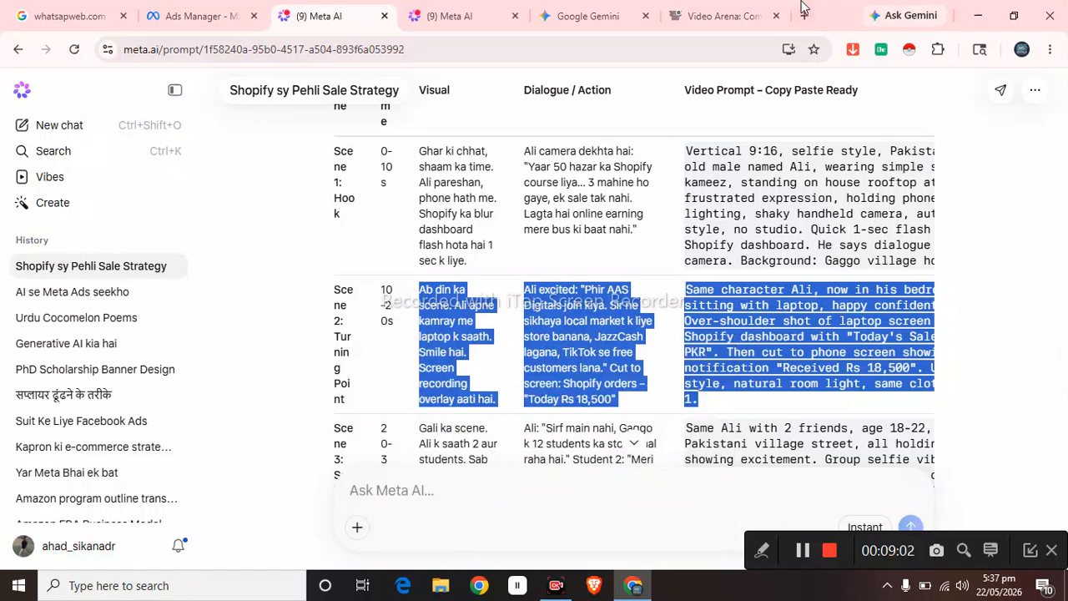
- Check the Arena video chat, switch to Google Gemini and decline its offer of email updates
{"action": "left_click", "coordinate": [755, 15]}
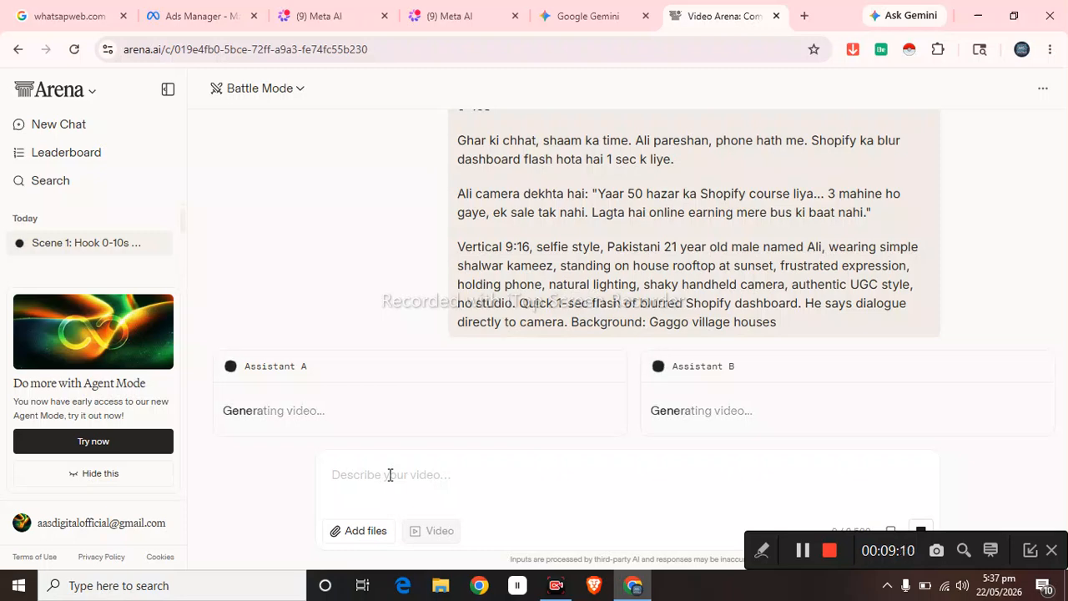
{"action": "left_click", "coordinate": [592, 9]}
{"action": "left_click", "coordinate": [566, 480]}
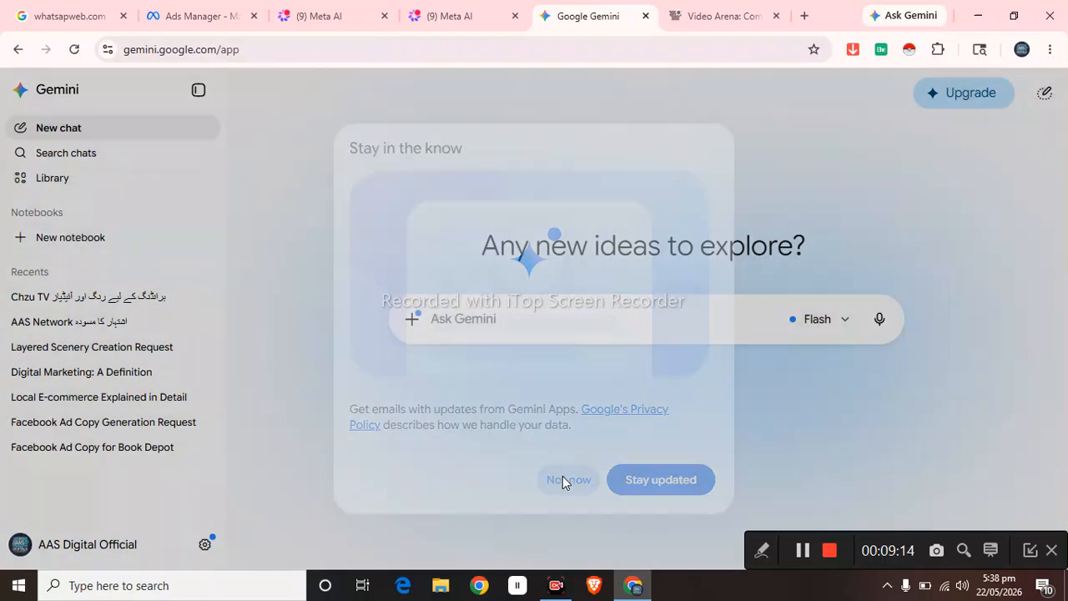
{"action": "left_click", "coordinate": [409, 329]}
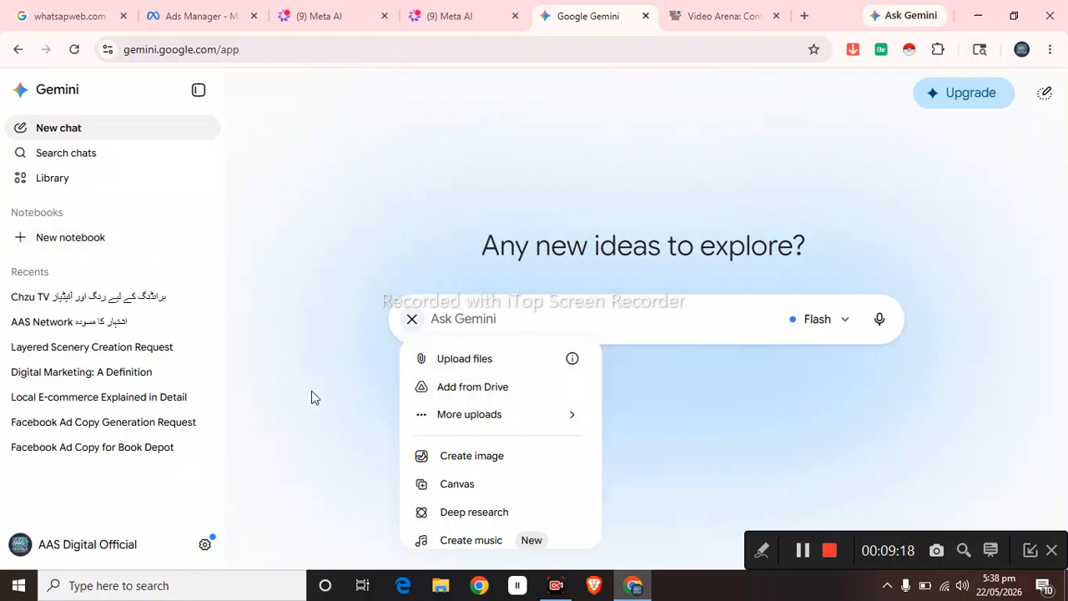
{"action": "left_click", "coordinate": [672, 408]}
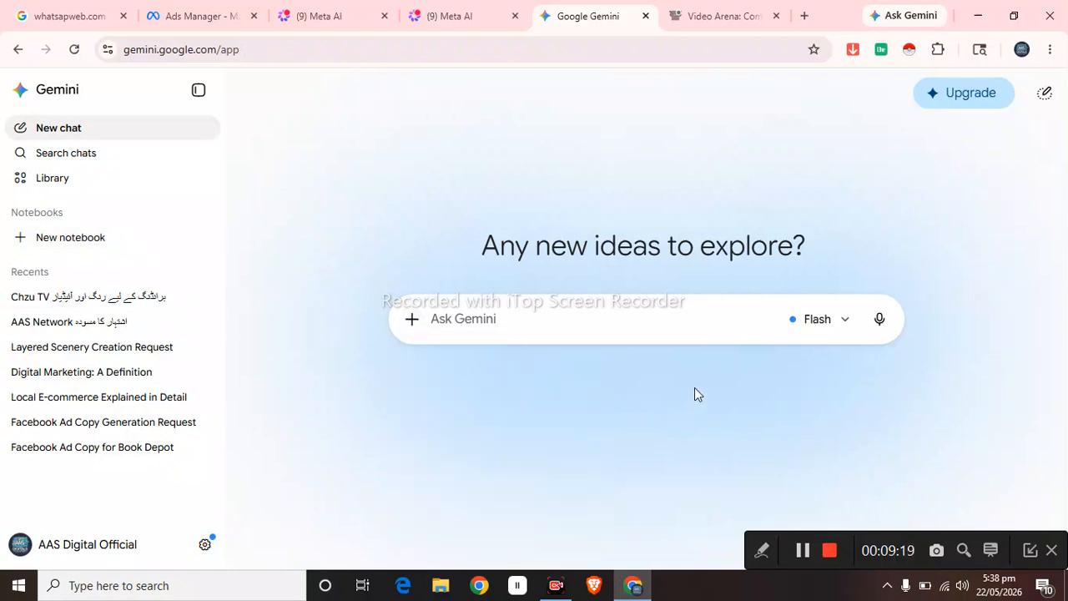
{"action": "left_click", "coordinate": [413, 319]}
{"action": "scroll", "coordinate": [460, 400], "scroll_direction": "down", "scroll_amount": 1}
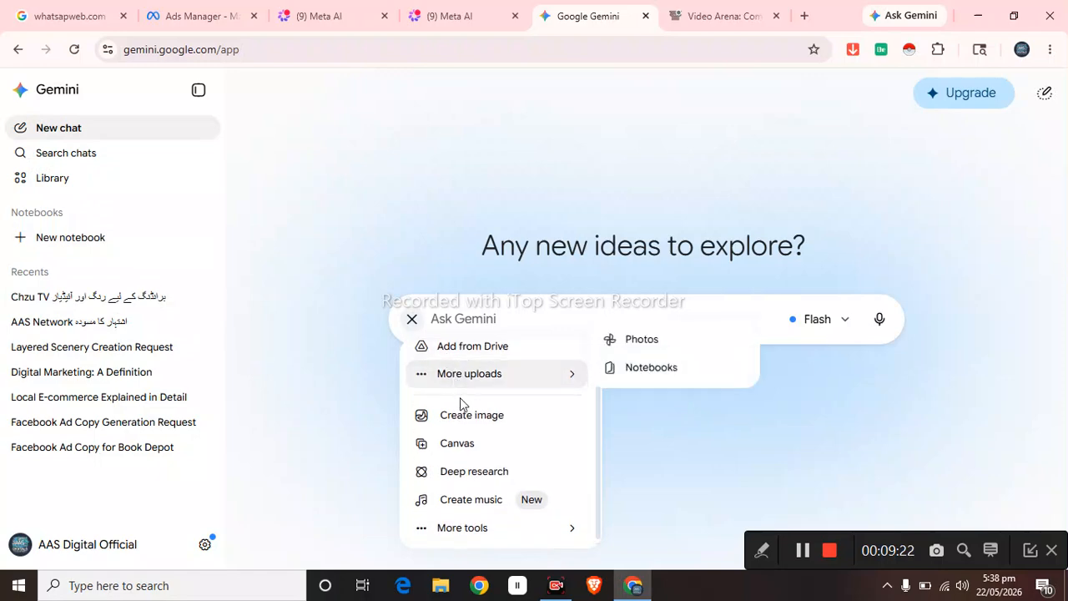
{"action": "mouse_move", "coordinate": [496, 536]}
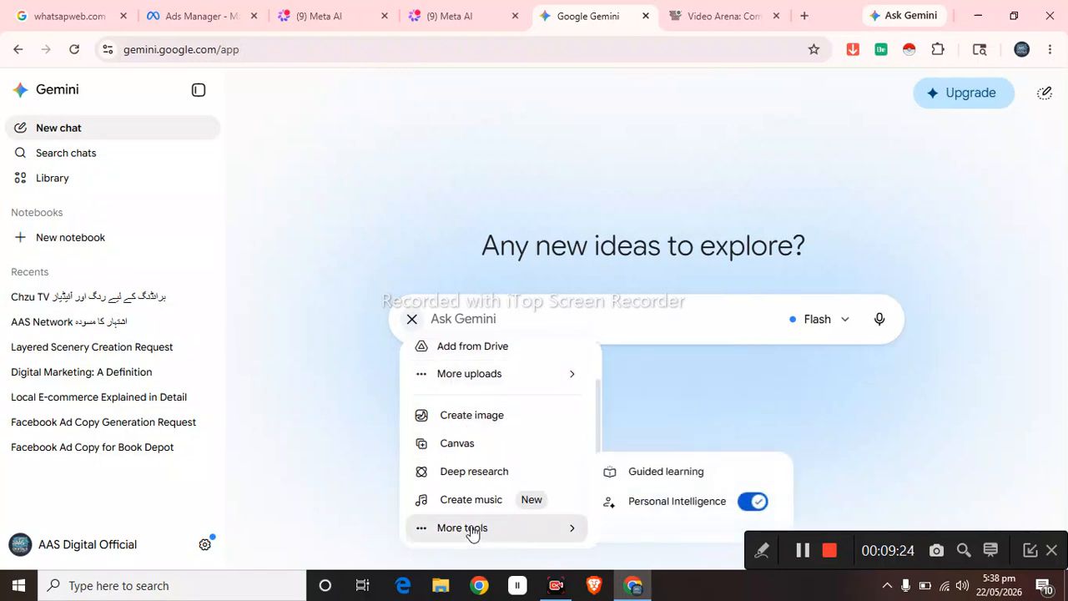
- Paste the copied Scene 2 text into Gemini's prompt and check it through to the end
{"action": "left_click", "coordinate": [470, 310]}
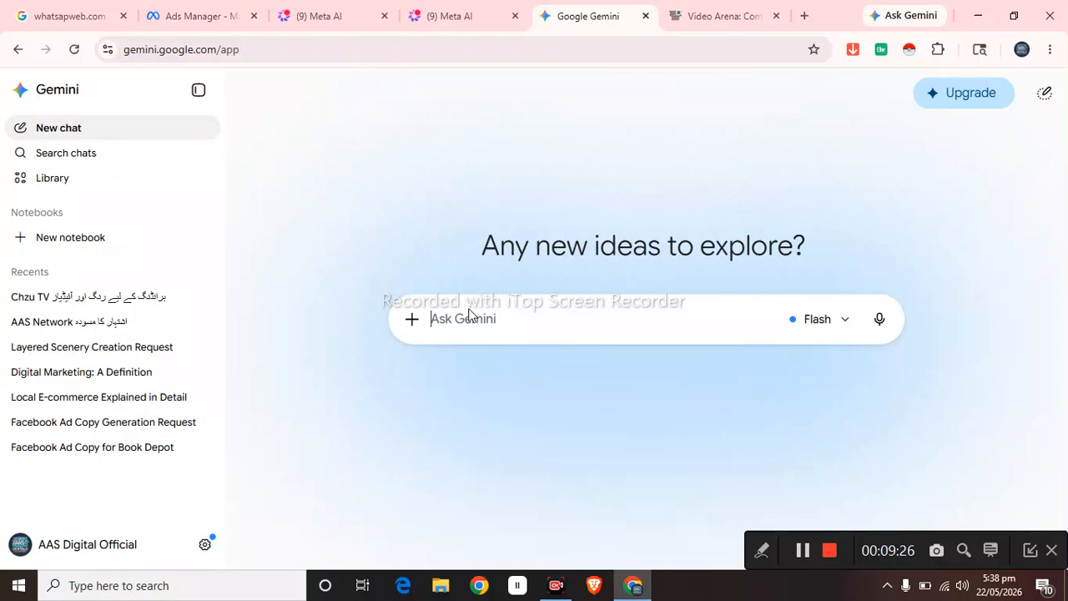
{"action": "key", "text": "ctrl+v"}
{"action": "scroll", "coordinate": [597, 313], "scroll_direction": "up", "scroll_amount": 1}
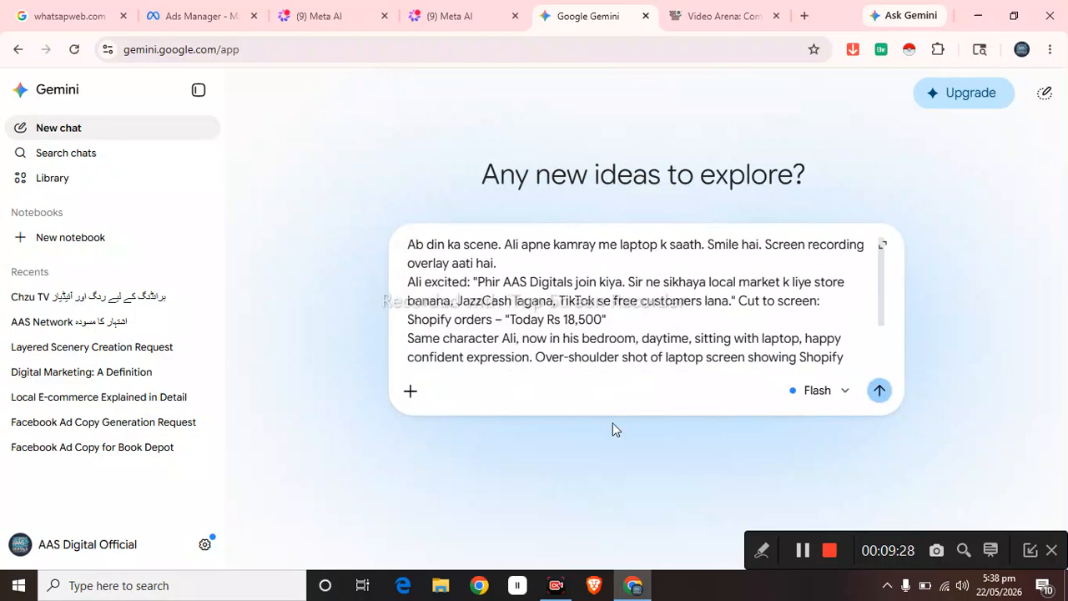
{"action": "scroll", "coordinate": [891, 300], "scroll_direction": "down", "scroll_amount": 1}
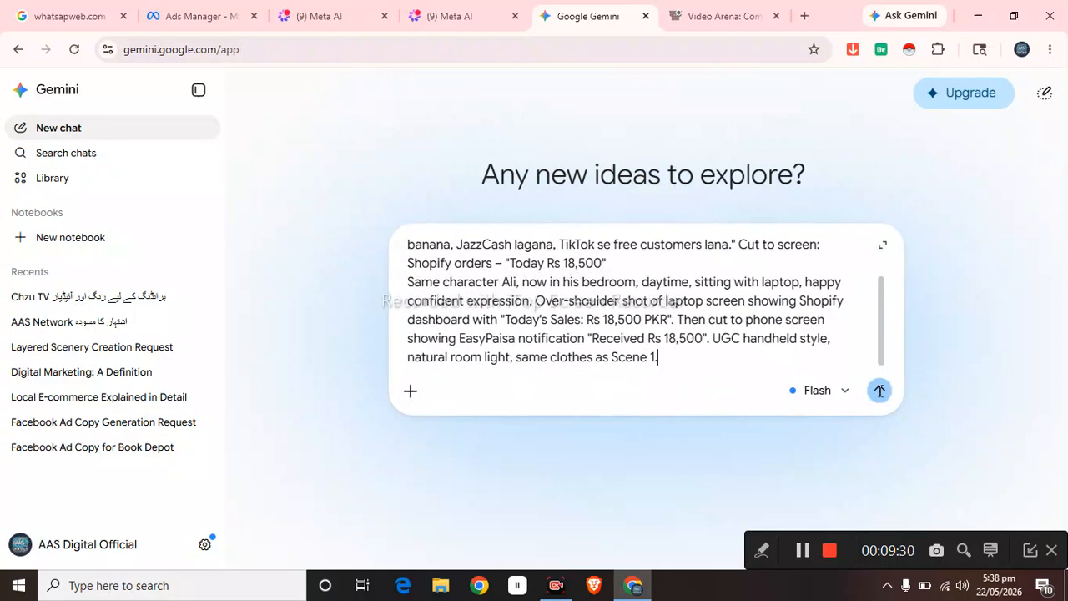
- Append "CREATE A VIDEO" to the Scene 2 prompt, submit it, and expand the sent message to read it with the reply
{"action": "type", "text": "CREATE A VIDEO"}
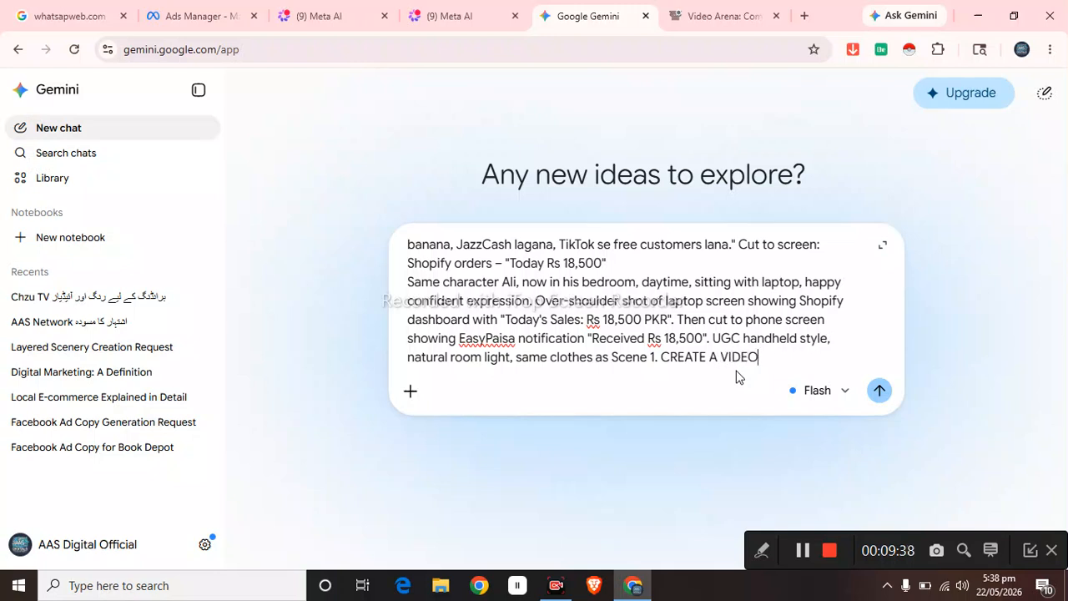
{"action": "left_click", "coordinate": [876, 389]}
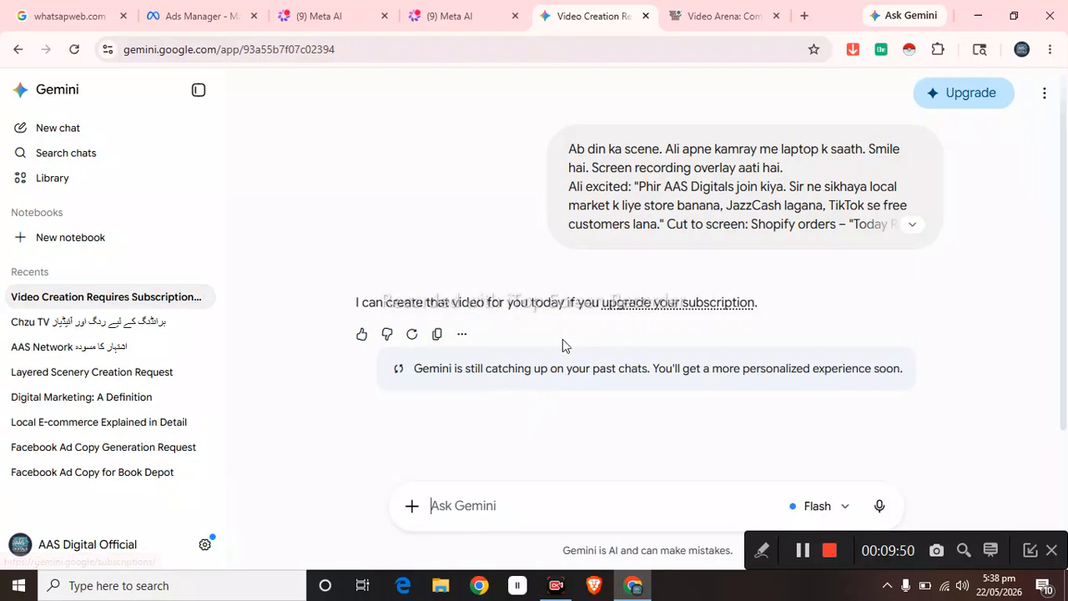
{"action": "left_click", "coordinate": [911, 224]}
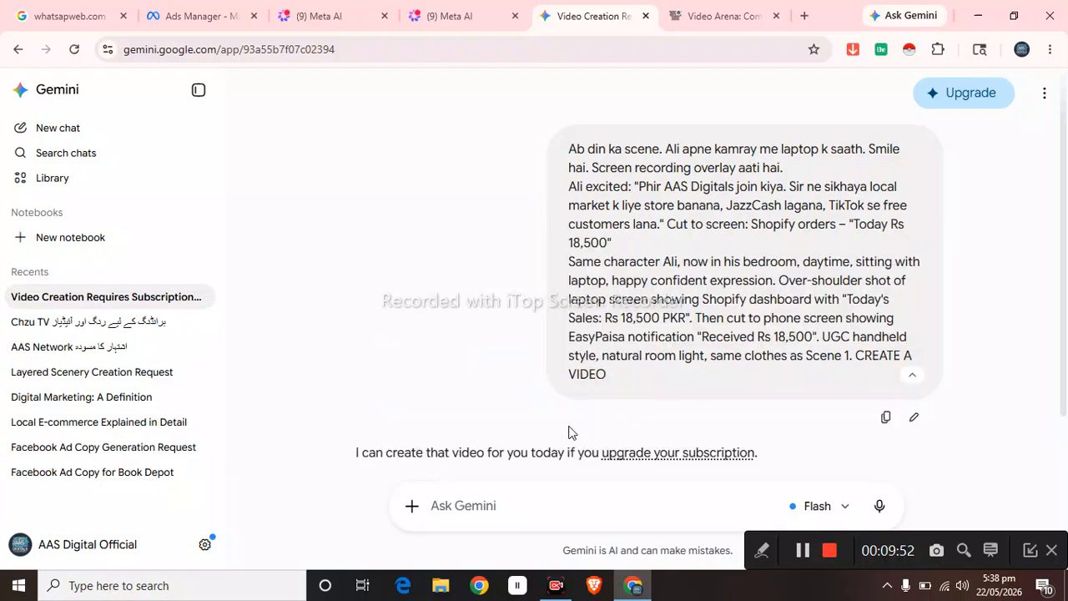
{"action": "scroll", "coordinate": [555, 417], "scroll_direction": "down", "scroll_amount": 1}
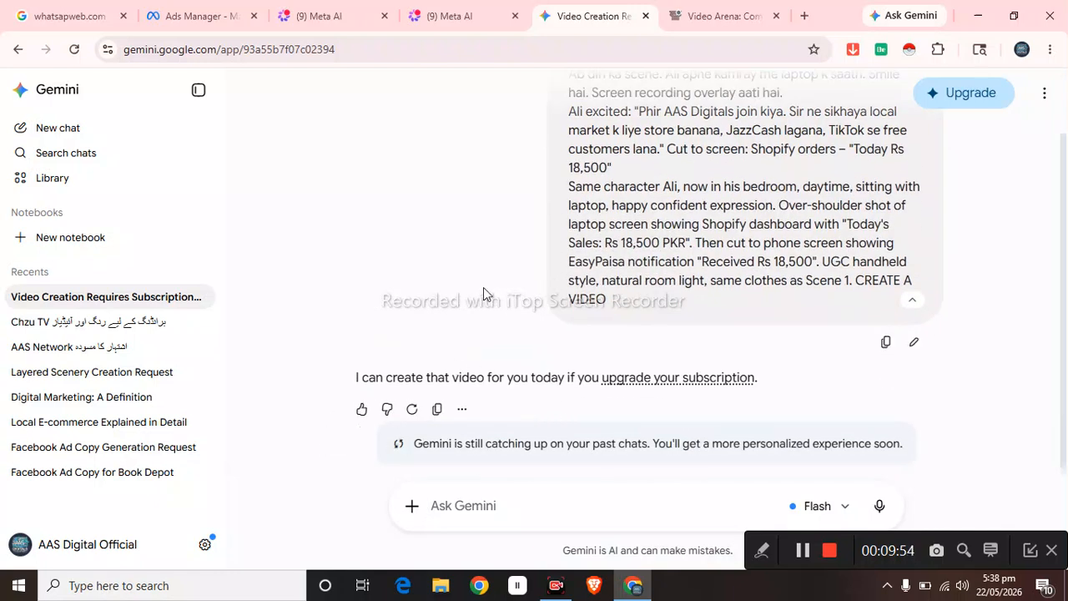
- Check Arena's video generation, then return to the Meta AI Shopify strategy chat and examine the ad comparison table and shooting tips
{"action": "left_click", "coordinate": [685, 16]}
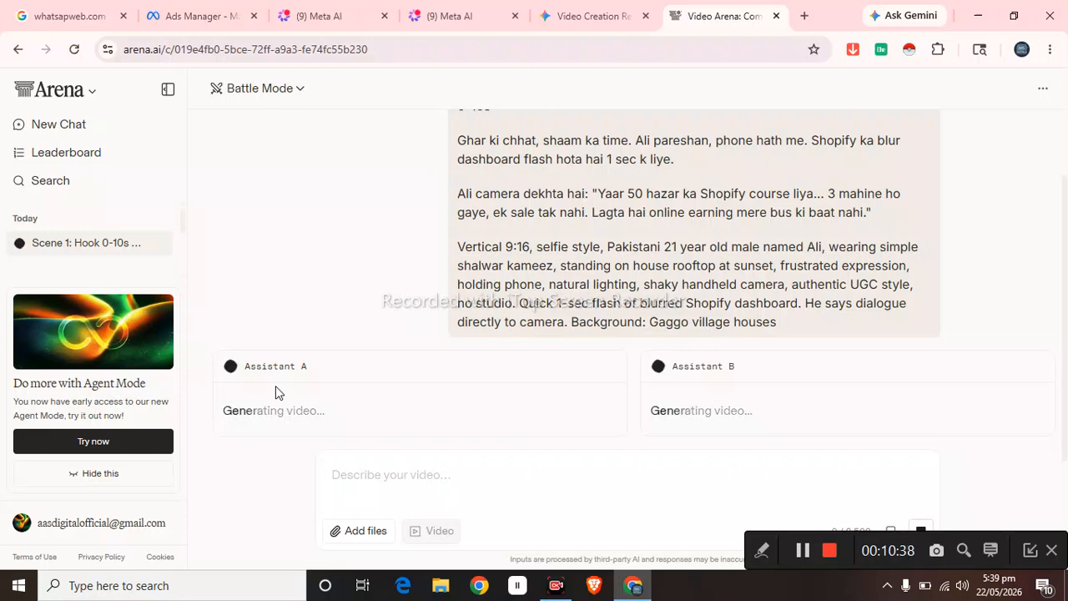
{"action": "left_click", "coordinate": [484, 10]}
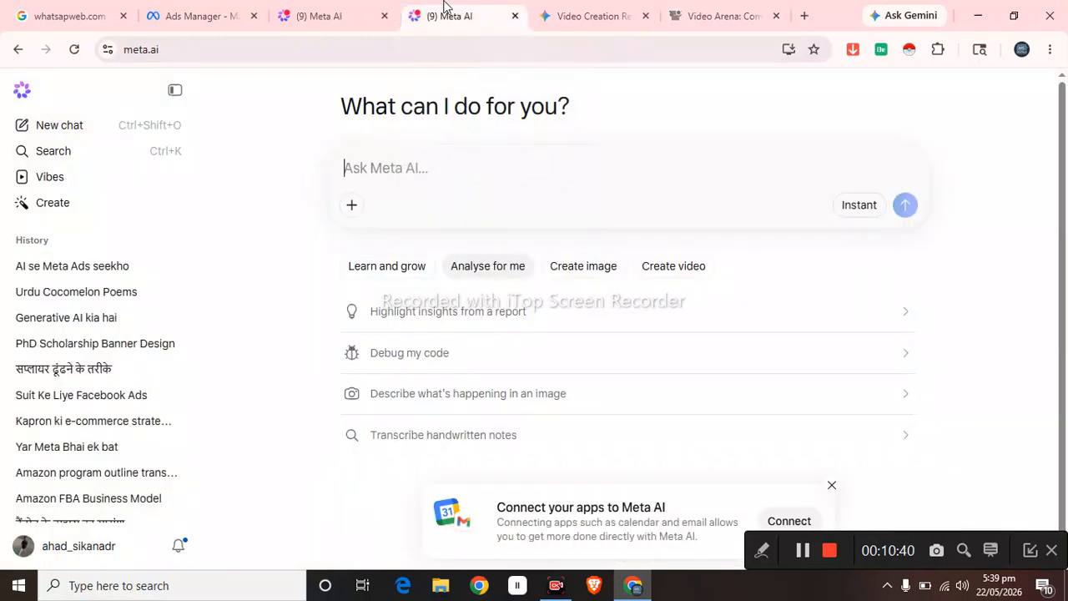
{"action": "left_click", "coordinate": [362, 10]}
{"action": "scroll", "coordinate": [476, 338], "scroll_direction": "up", "scroll_amount": 5}
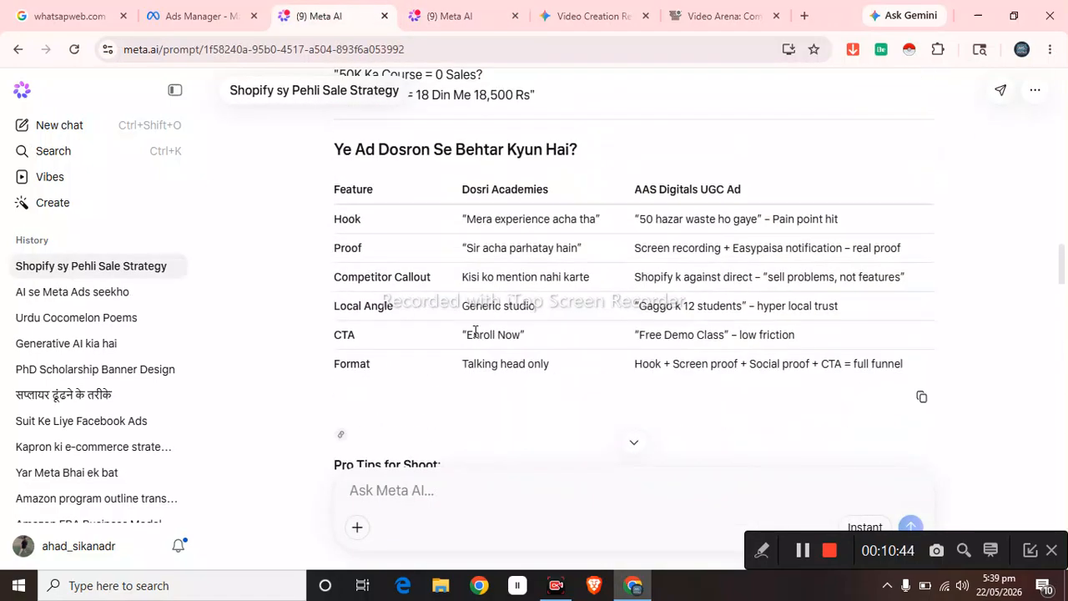
{"action": "left_click_drag", "start_coordinate": [334, 234], "coordinate": [382, 231]}
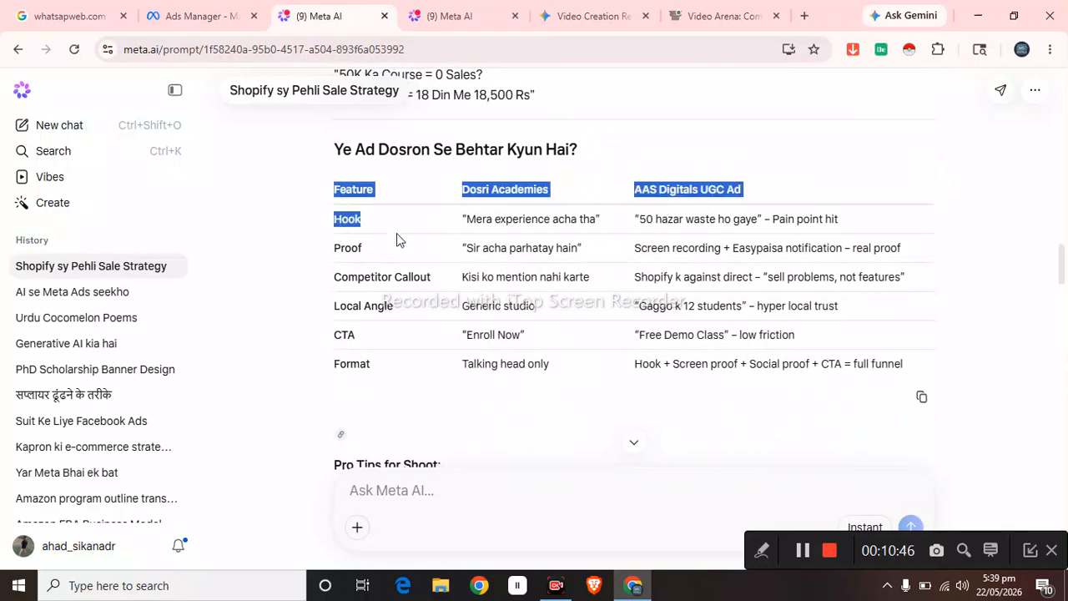
{"action": "left_click", "coordinate": [868, 179]}
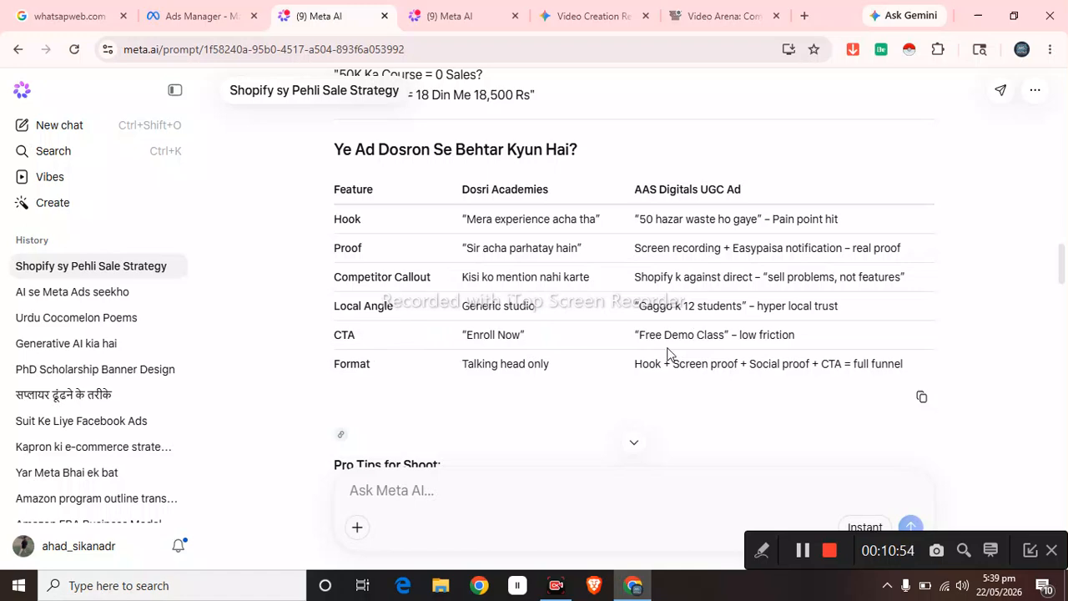
{"action": "scroll", "coordinate": [533, 349], "scroll_direction": "down", "scroll_amount": 5}
{"action": "scroll", "coordinate": [401, 289], "scroll_direction": "up", "scroll_amount": 2}
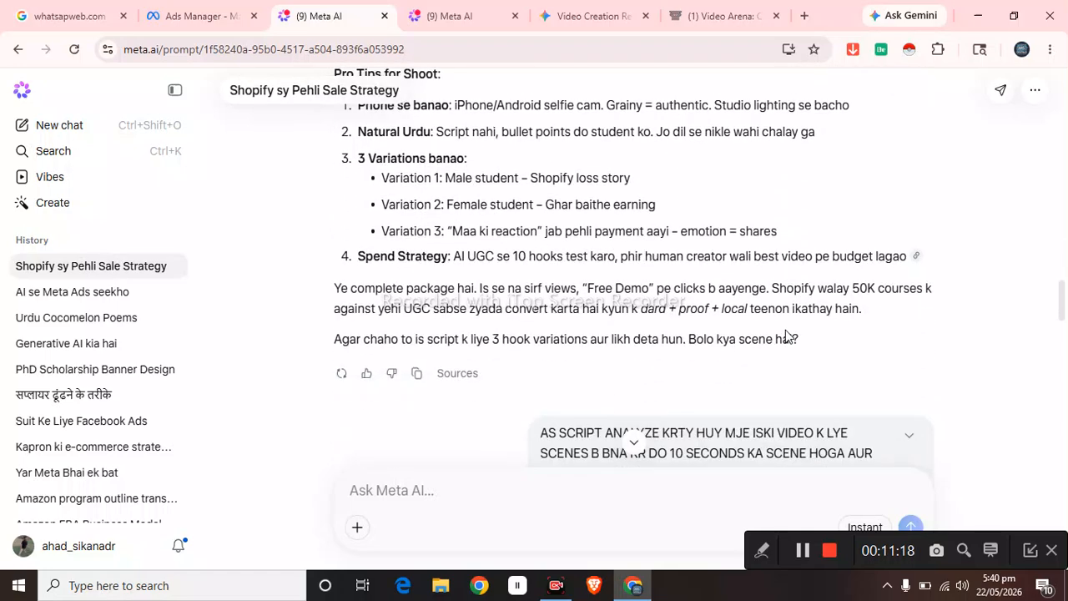
- Examine the primary Facebook/Instagram caption in the AAS Digitals ad copy assets, from its opening question to the hashtags
{"action": "scroll", "coordinate": [458, 312], "scroll_direction": "up", "scroll_amount": 10}
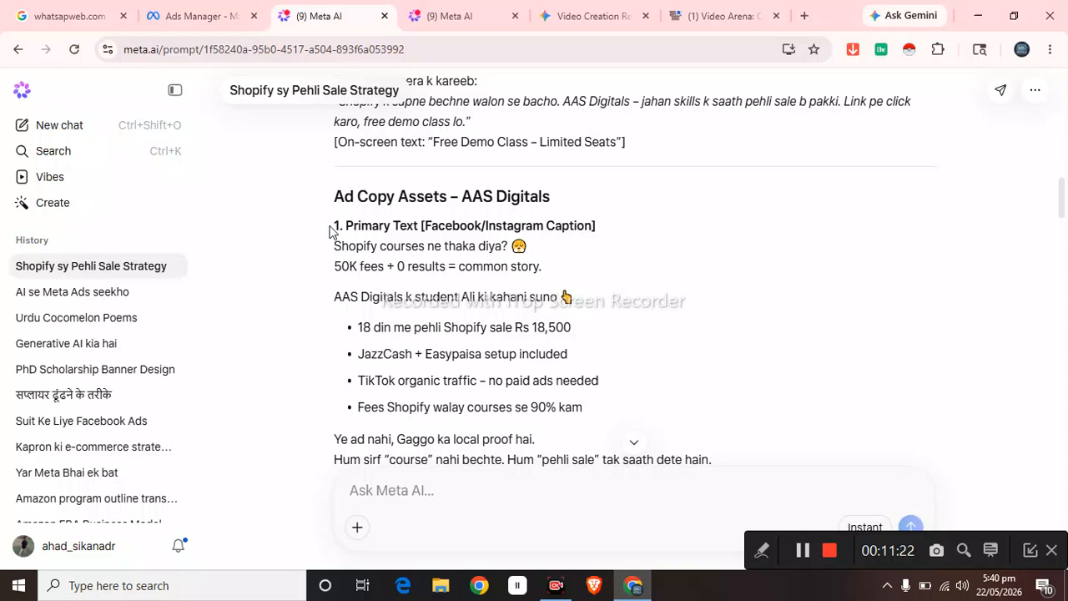
{"action": "left_click_drag", "start_coordinate": [344, 228], "coordinate": [412, 247]}
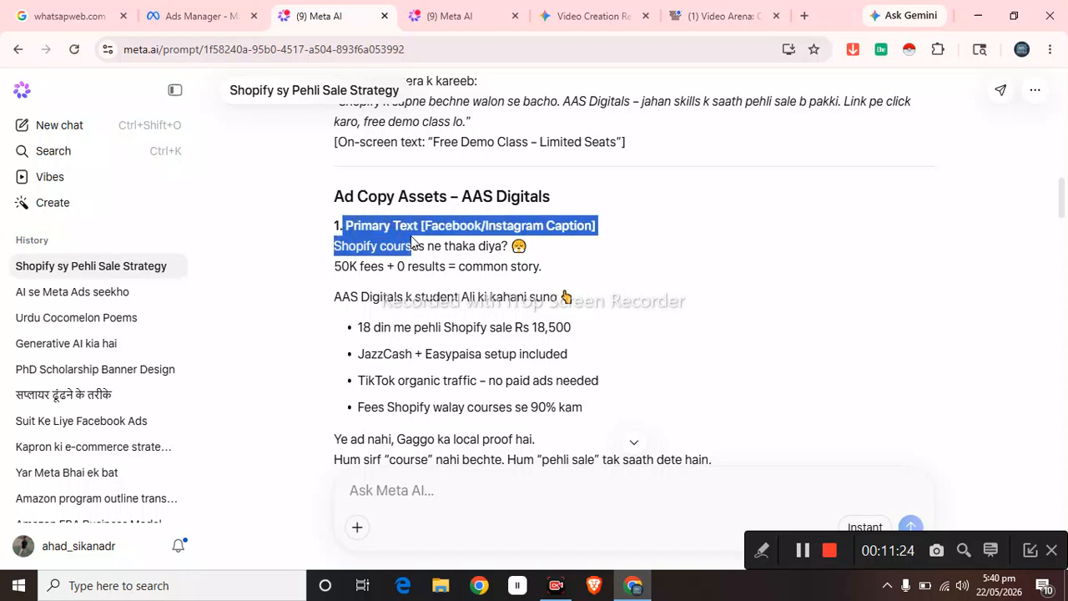
{"action": "left_click", "coordinate": [400, 267]}
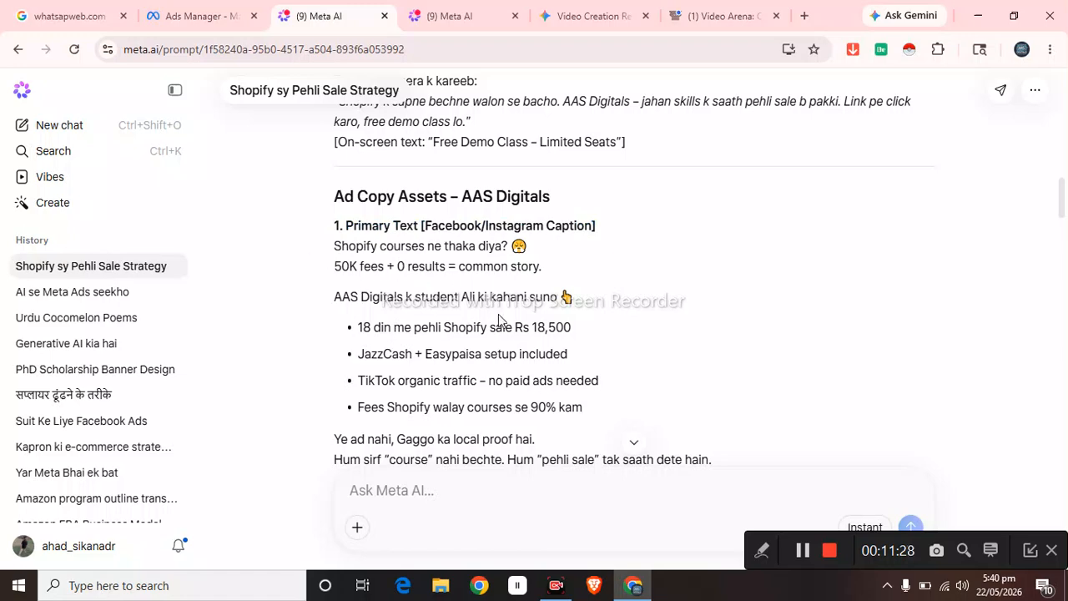
{"action": "left_click_drag", "start_coordinate": [346, 294], "coordinate": [563, 326]}
{"action": "left_click", "coordinate": [436, 372]}
{"action": "scroll", "coordinate": [519, 325], "scroll_direction": "down", "scroll_amount": 1}
{"action": "scroll", "coordinate": [421, 351], "scroll_direction": "down", "scroll_amount": 2}
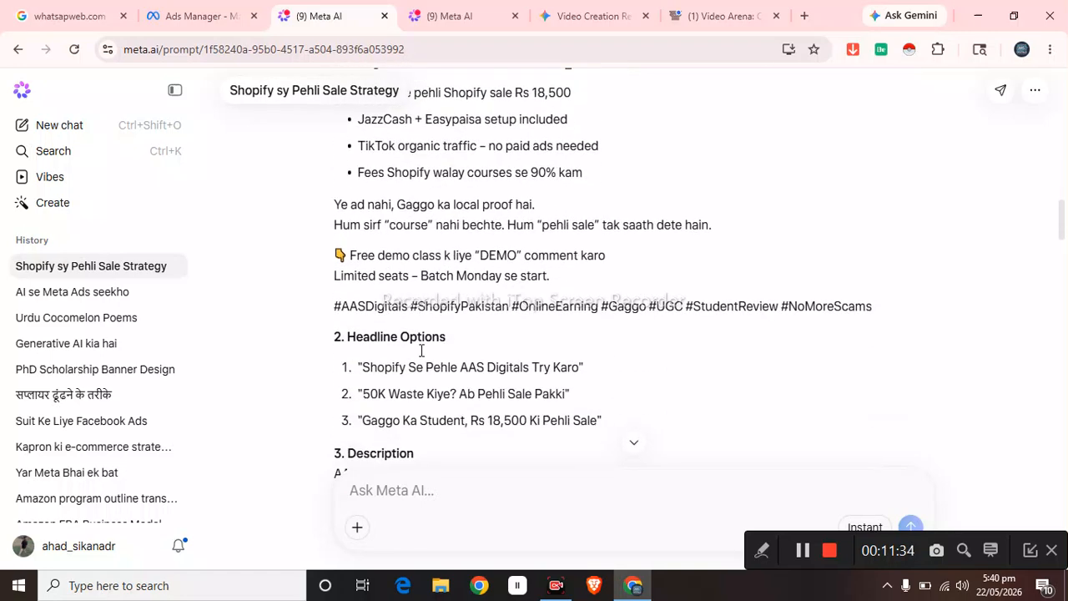
{"action": "scroll", "coordinate": [435, 340], "scroll_direction": "up", "scroll_amount": 2}
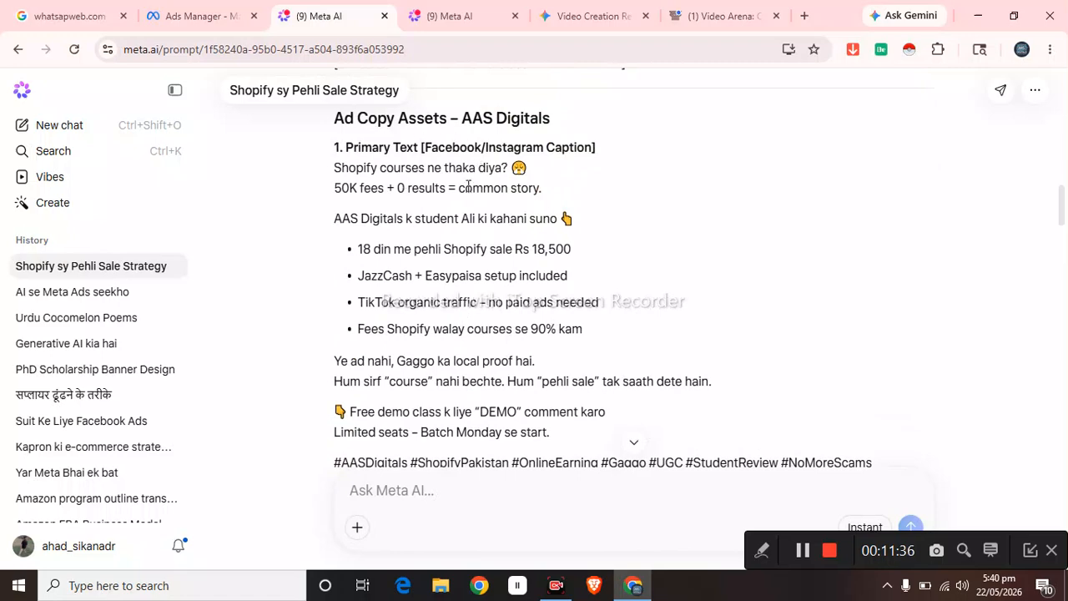
{"action": "scroll", "coordinate": [389, 219], "scroll_direction": "down", "scroll_amount": 3}
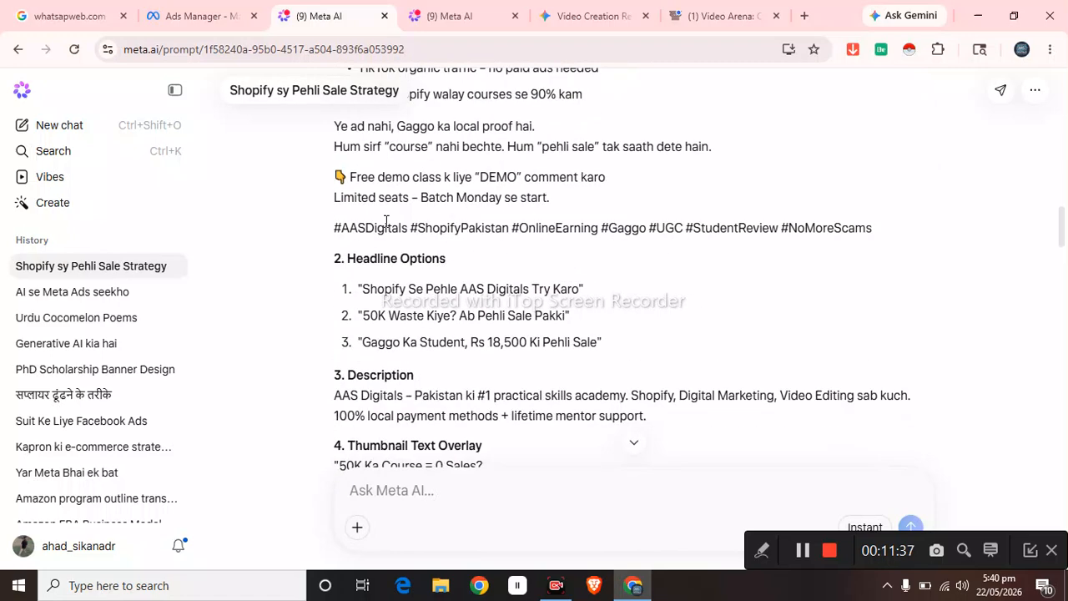
- Examine the headline options, description and thumbnail text overlay in the ad copy assets
{"action": "triple_click", "coordinate": [415, 262]}
{"action": "left_click", "coordinate": [440, 291]}
{"action": "scroll", "coordinate": [417, 208], "scroll_direction": "down", "scroll_amount": 3}
{"action": "double_click", "coordinate": [391, 140]}
{"action": "left_click", "coordinate": [489, 200]}
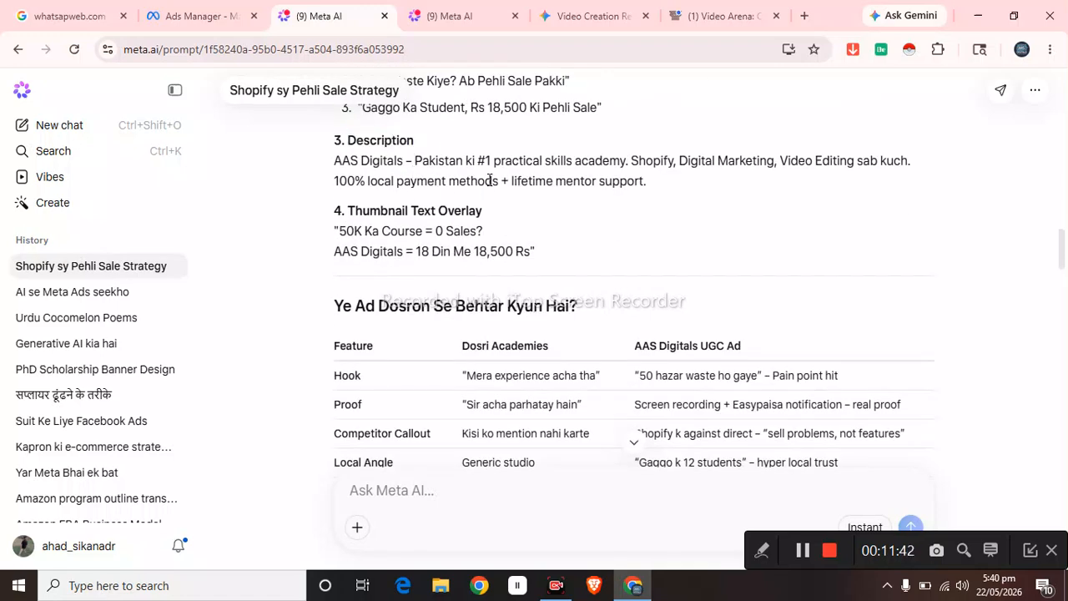
{"action": "left_click_drag", "start_coordinate": [351, 205], "coordinate": [571, 273]}
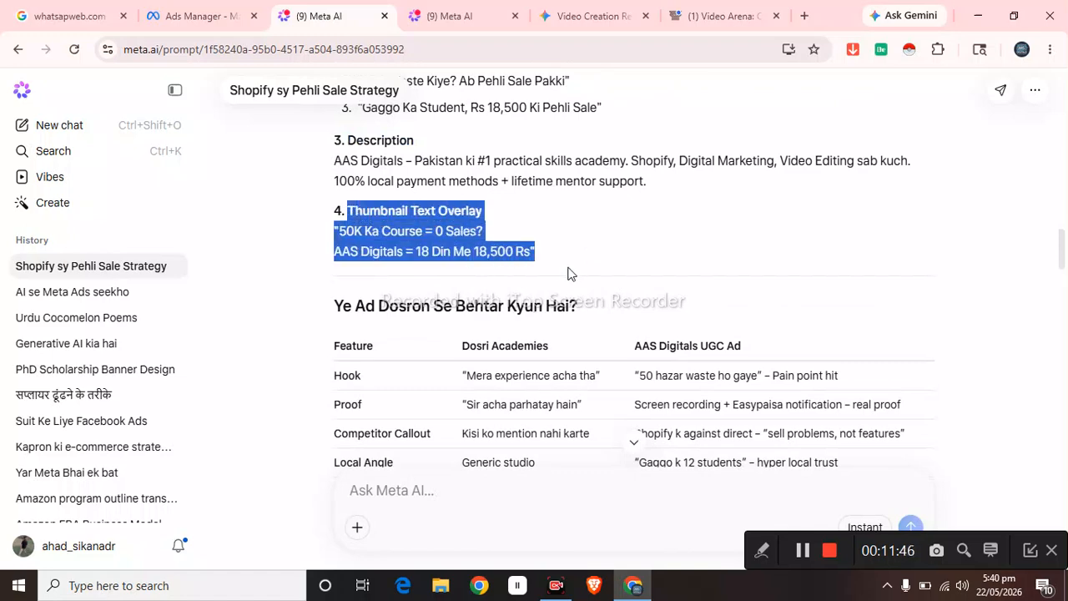
{"action": "left_click", "coordinate": [630, 250]}
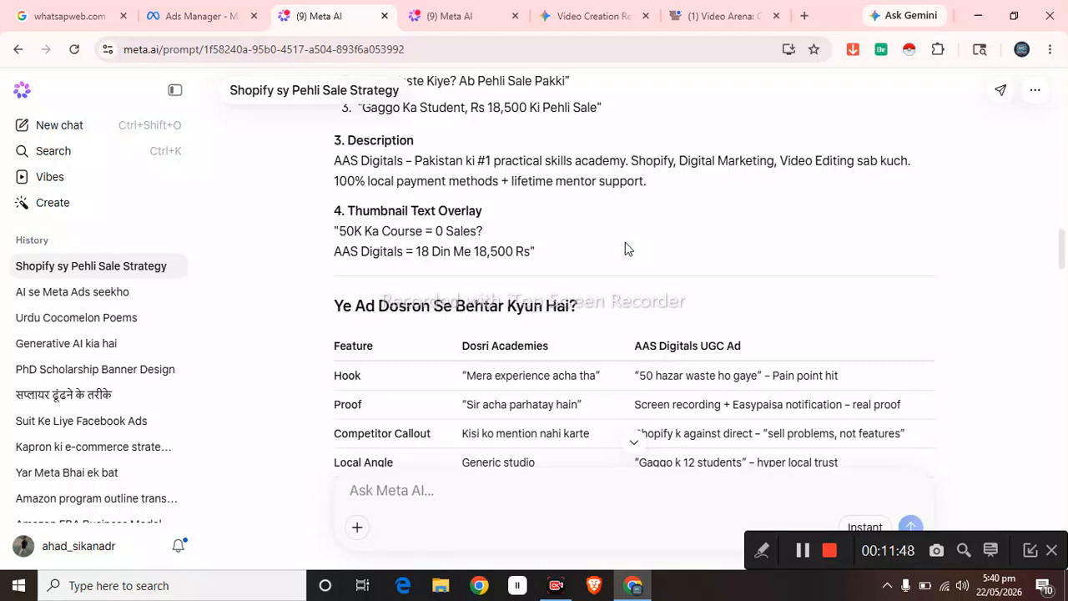
- Review the ad script and send Meta AI the request "MJE IS K AGAIN EK image b bna krr do crative k tor pr"
{"action": "scroll", "coordinate": [625, 242], "scroll_direction": "up", "scroll_amount": 15}
{"action": "scroll", "coordinate": [599, 239], "scroll_direction": "up", "scroll_amount": 5}
{"action": "scroll", "coordinate": [519, 307], "scroll_direction": "down", "scroll_amount": 10}
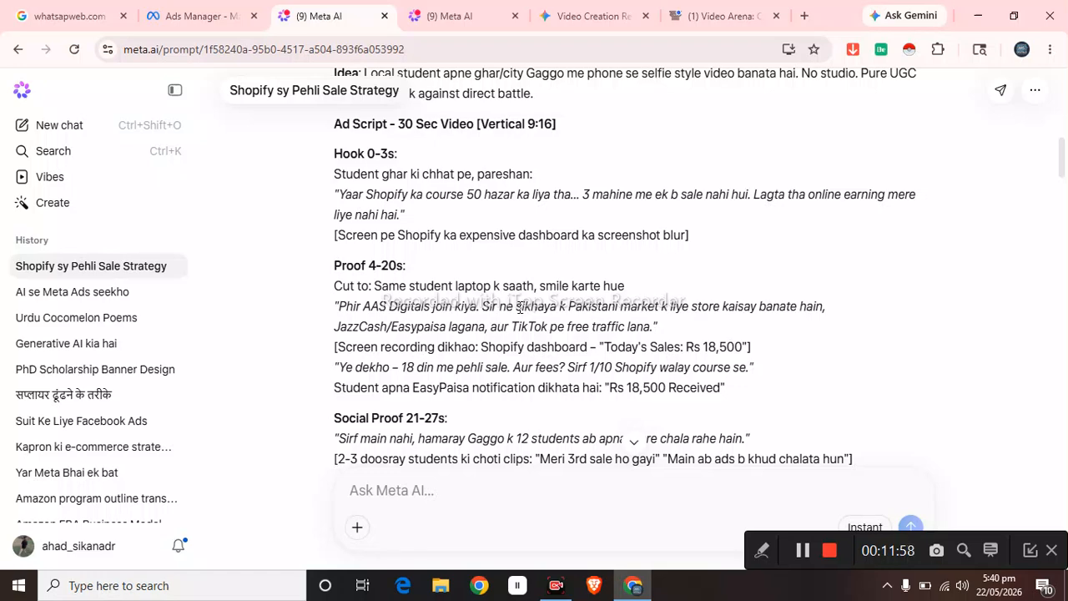
{"action": "scroll", "coordinate": [519, 306], "scroll_direction": "down", "scroll_amount": 15}
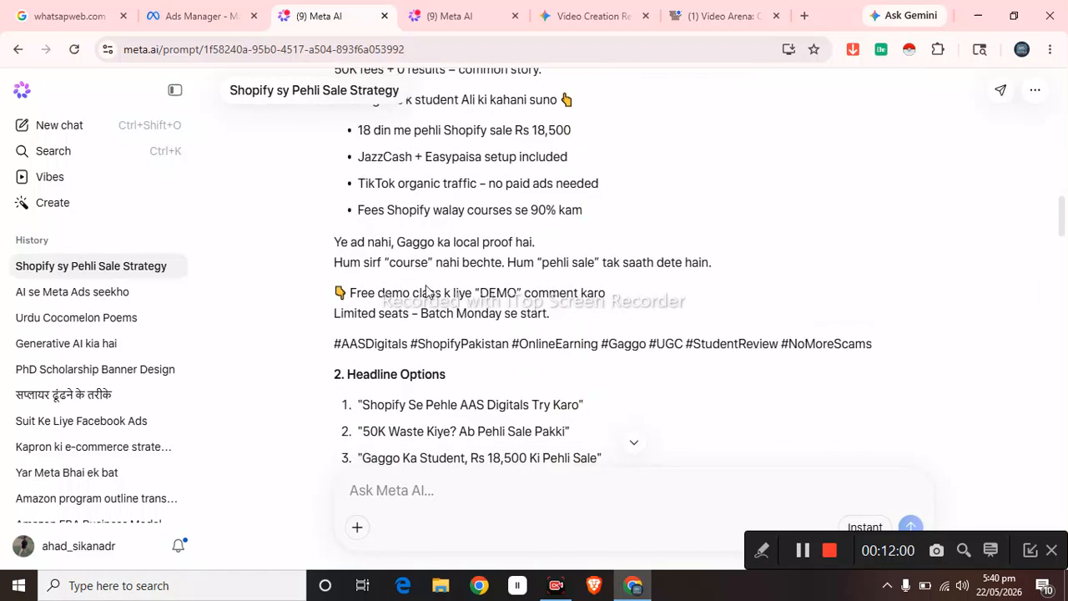
{"action": "type", "text": "M"}
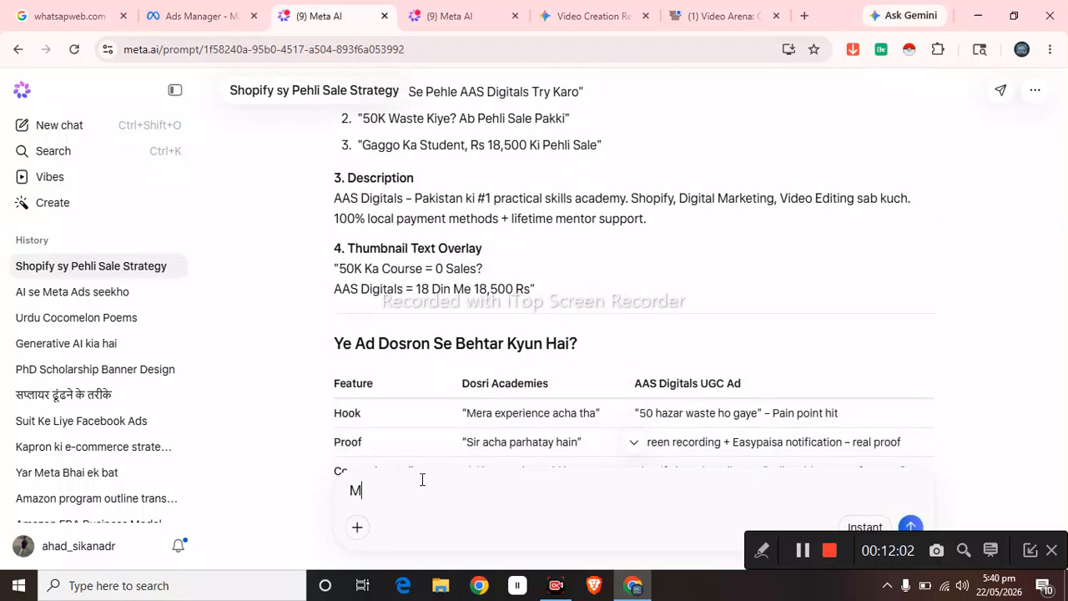
{"action": "type", "text": "JE IS K AGAIN EK"}
{"action": "type", "text": "image b"}
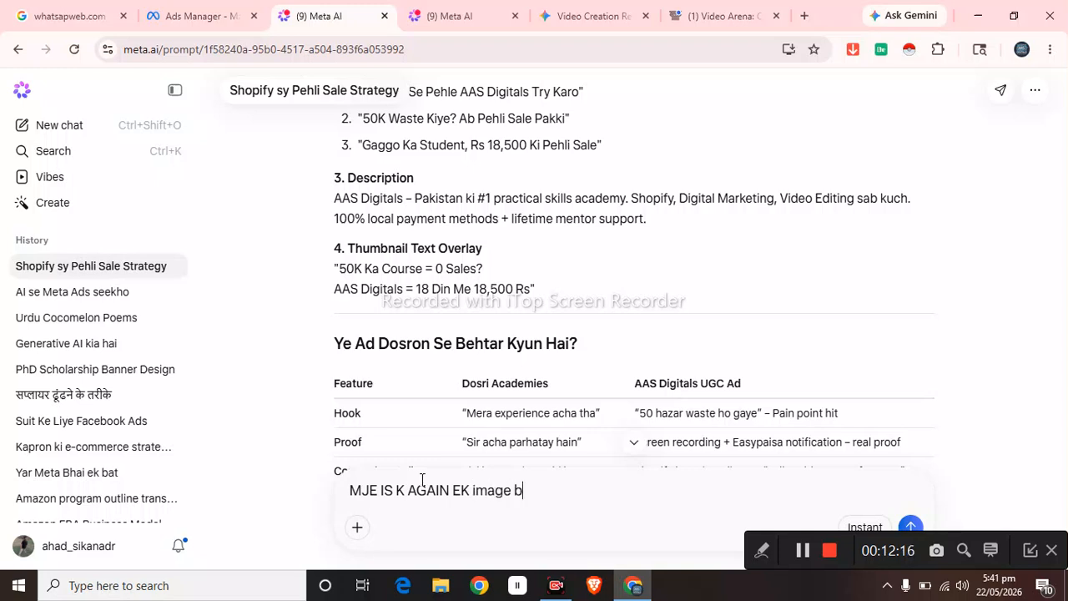
{"action": "type", "text": " bna krr do"}
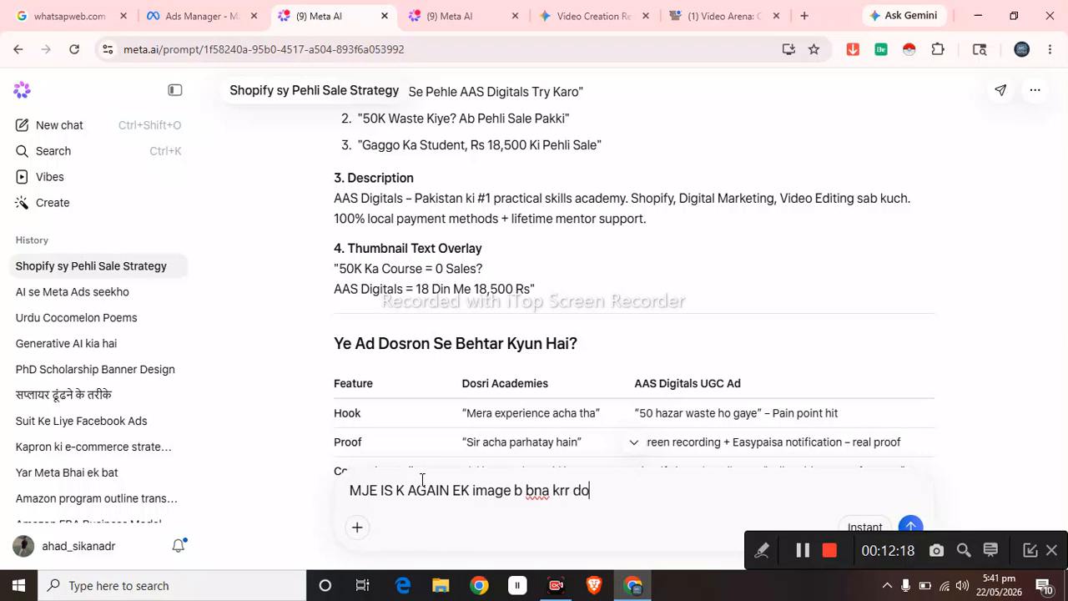
{"action": "type", "text": " crative k tor pr"}
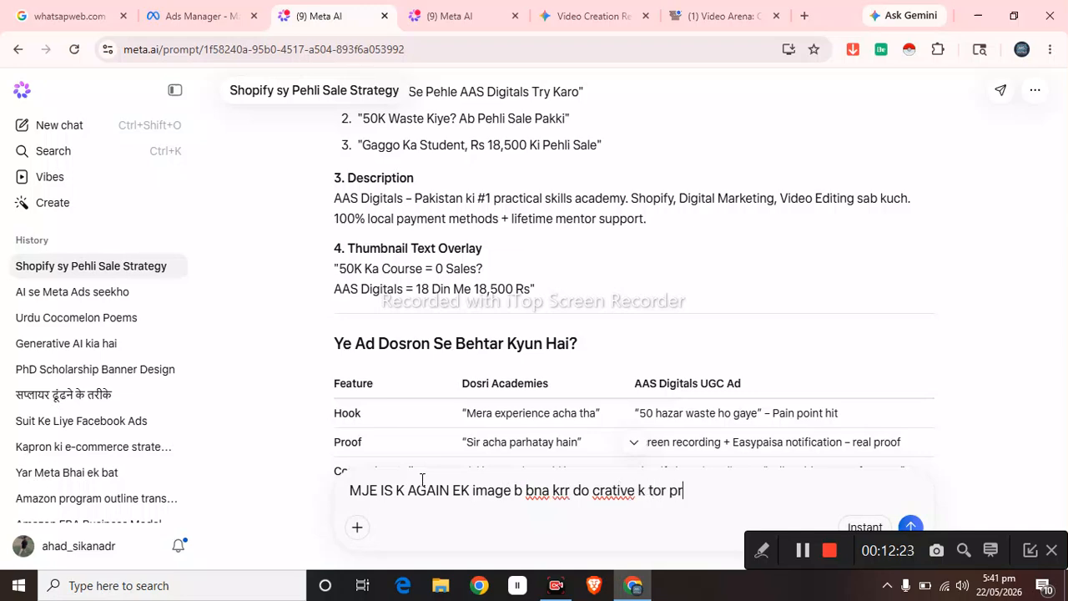
{"action": "scroll", "coordinate": [422, 480], "scroll_direction": "down", "scroll_amount": 3}
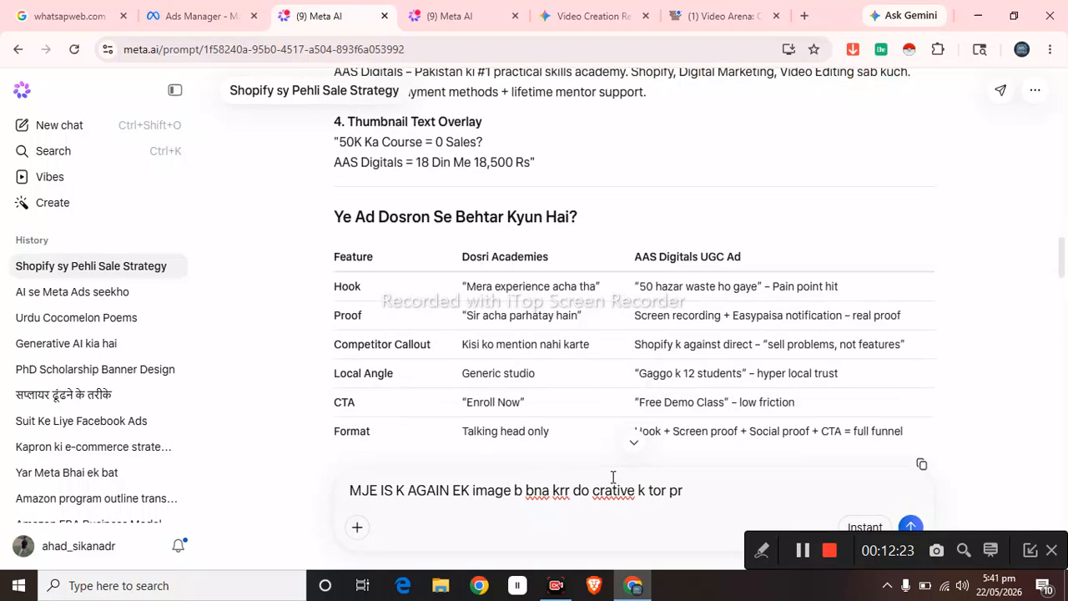
{"action": "left_click", "coordinate": [910, 526]}
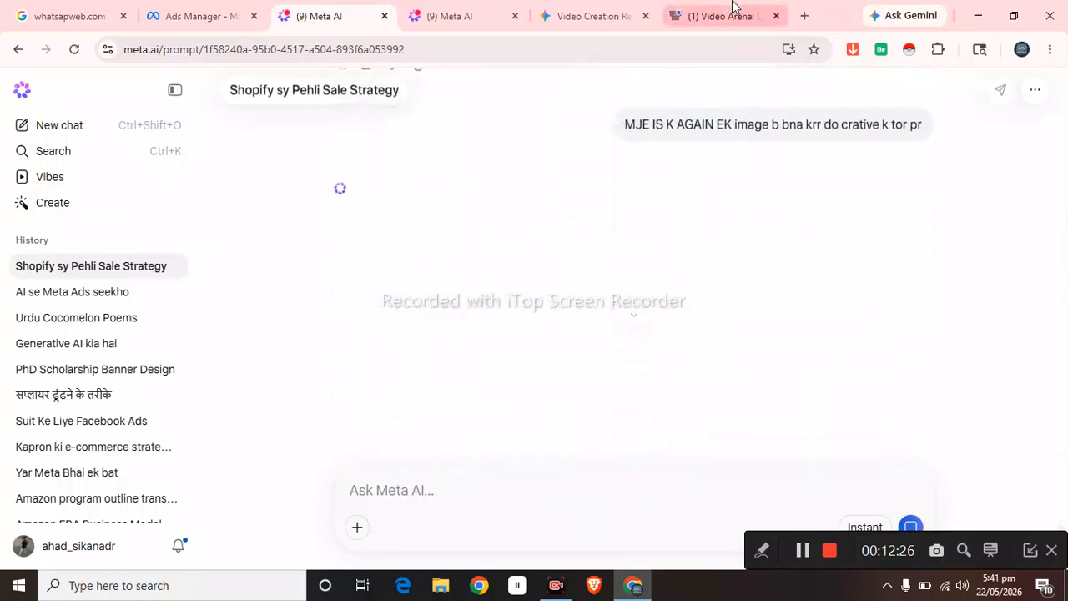
- Switch to the Arena chat and play both generated Scene 1 videos to compare them
{"action": "left_click", "coordinate": [734, 10]}
{"action": "scroll", "coordinate": [532, 298], "scroll_direction": "down", "scroll_amount": 4}
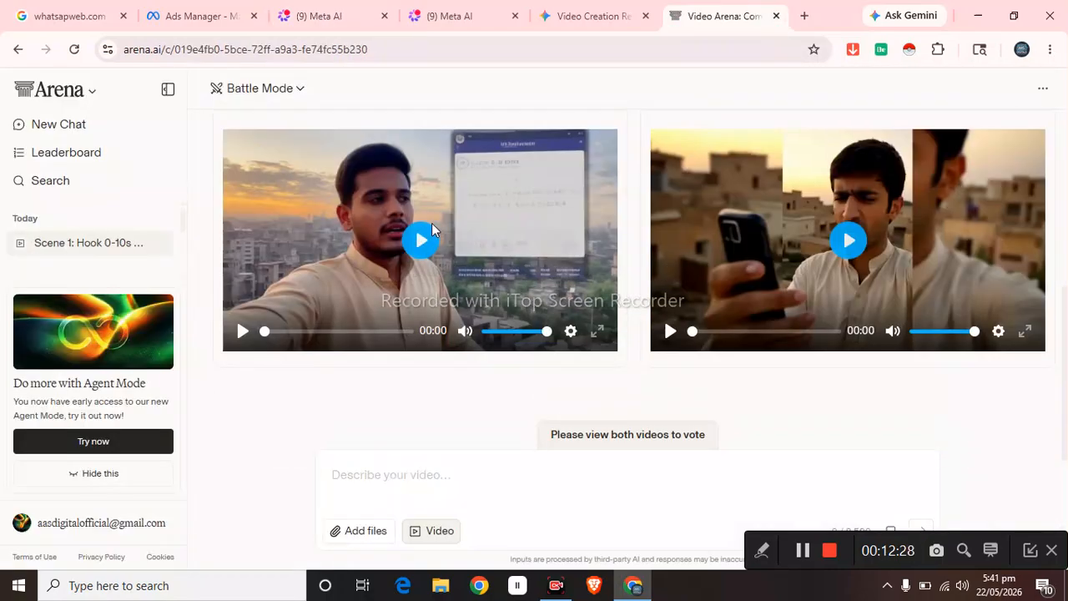
{"action": "left_click", "coordinate": [418, 242]}
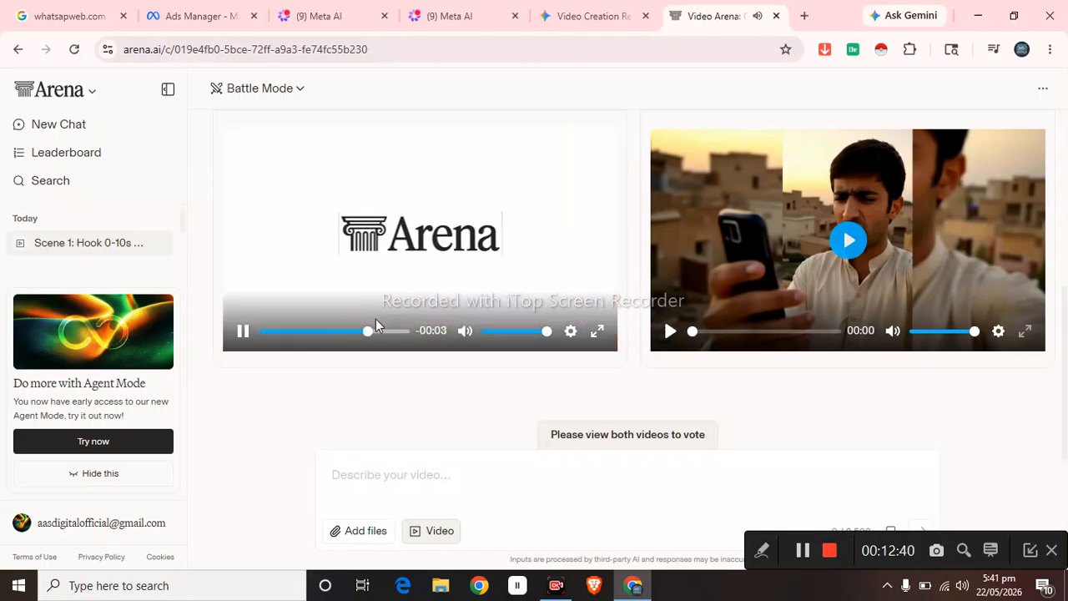
{"action": "left_click", "coordinate": [243, 331]}
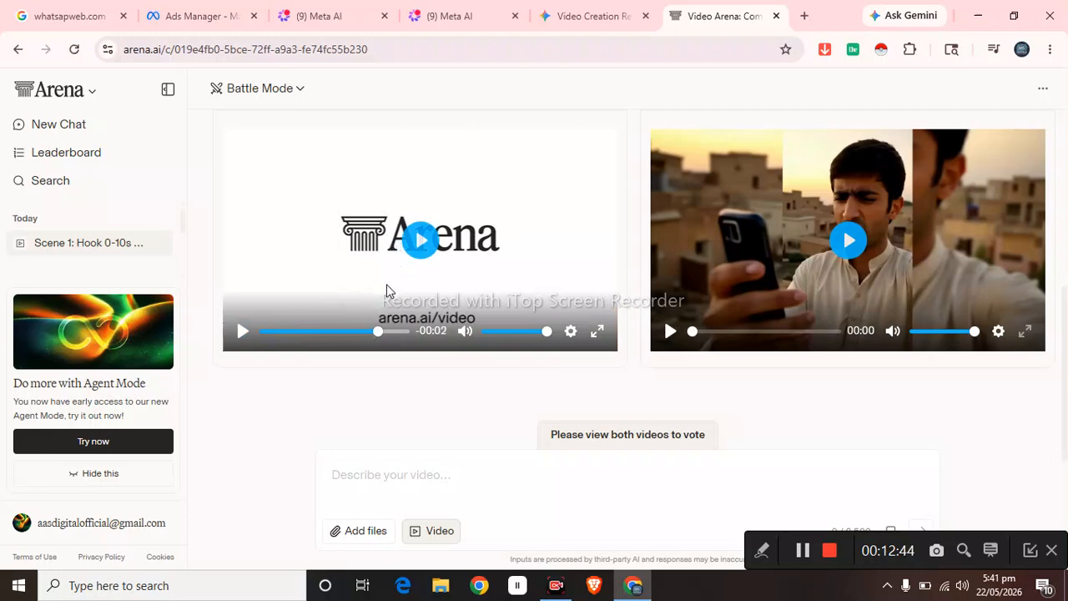
{"action": "left_click", "coordinate": [846, 242]}
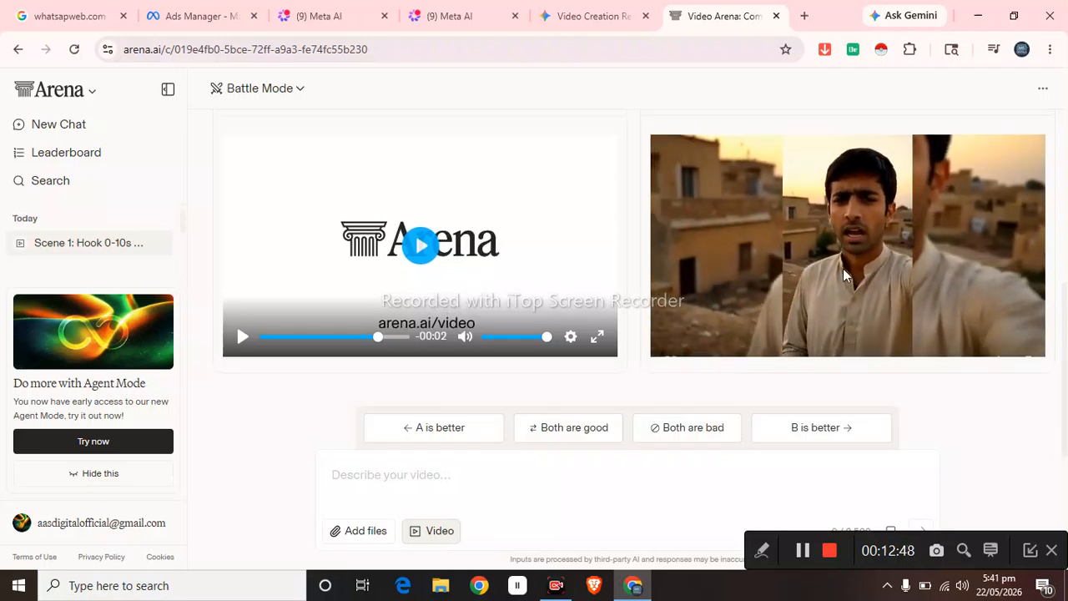
{"action": "scroll", "coordinate": [876, 300], "scroll_direction": "up", "scroll_amount": 1}
{"action": "scroll", "coordinate": [967, 354], "scroll_direction": "down", "scroll_amount": 1}
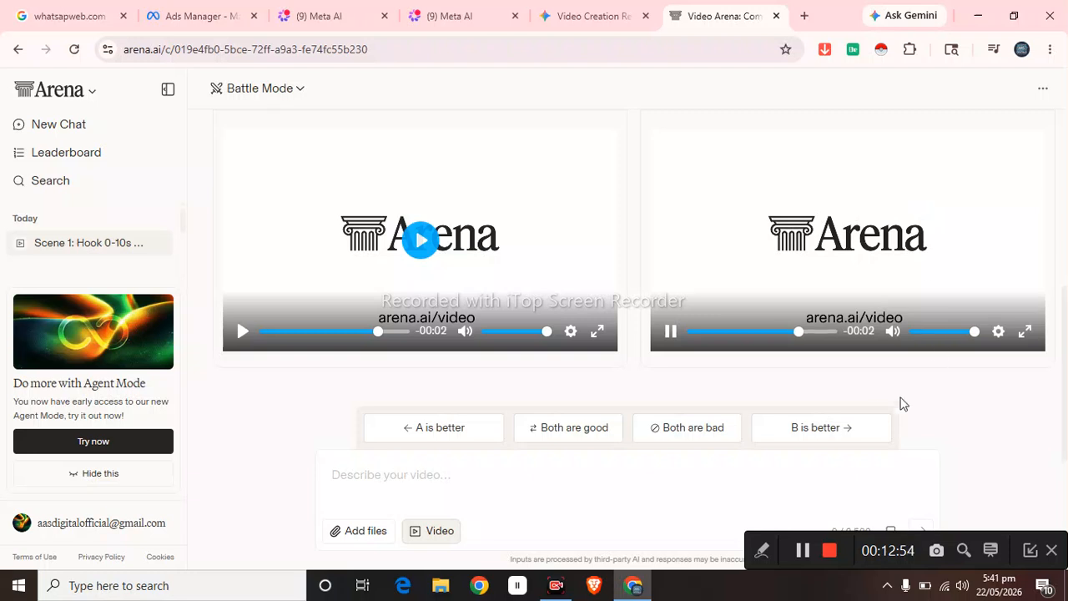
- Vote video A as better, dismiss the chat history notice, and download the pixverse-v5.6 video
{"action": "left_click", "coordinate": [441, 430]}
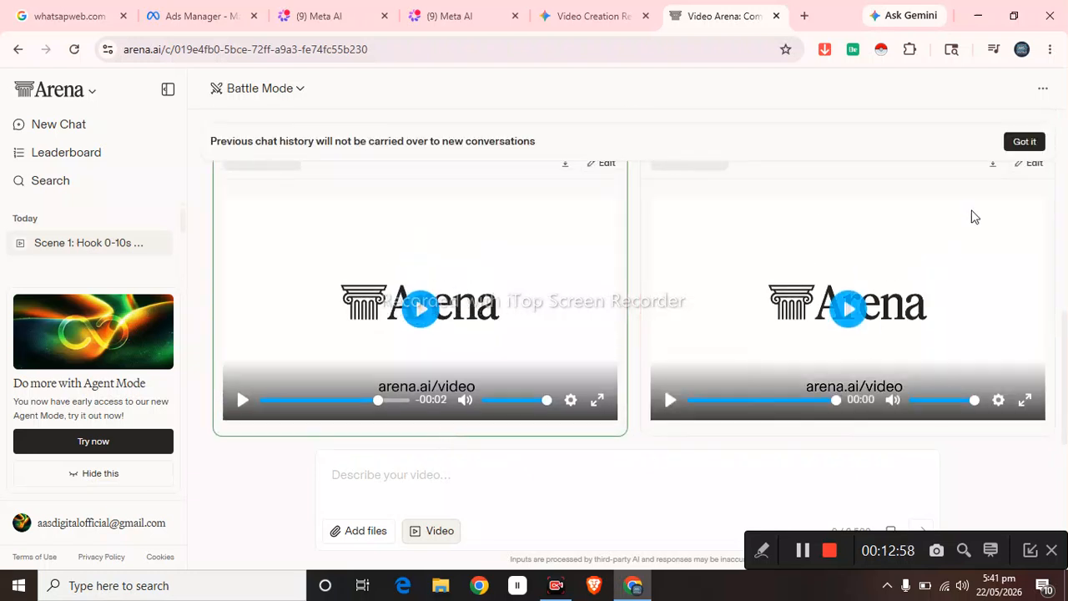
{"action": "left_click", "coordinate": [1024, 143]}
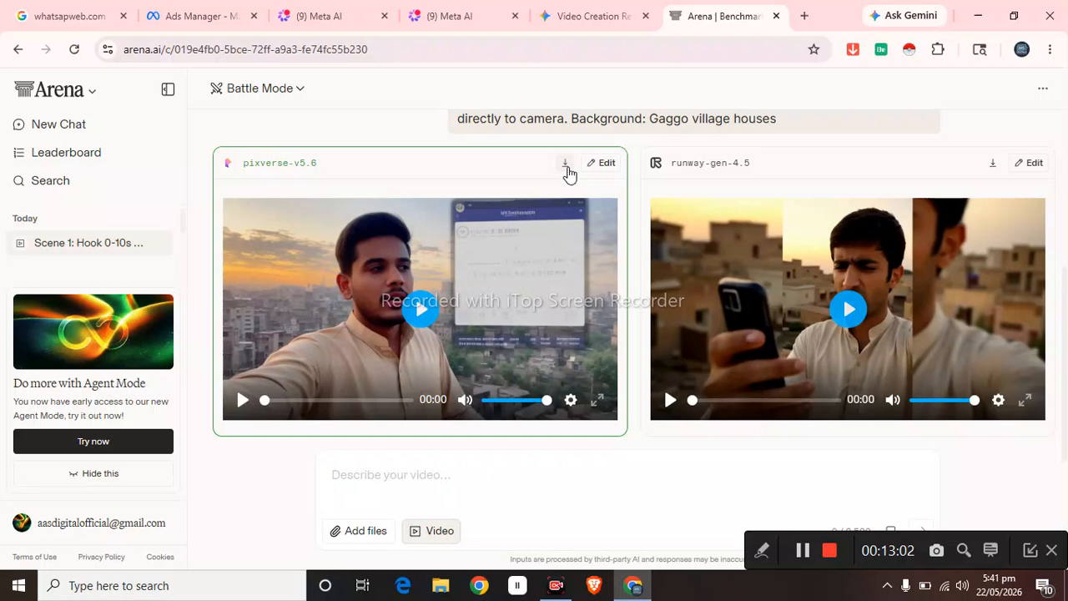
{"action": "left_click", "coordinate": [565, 166]}
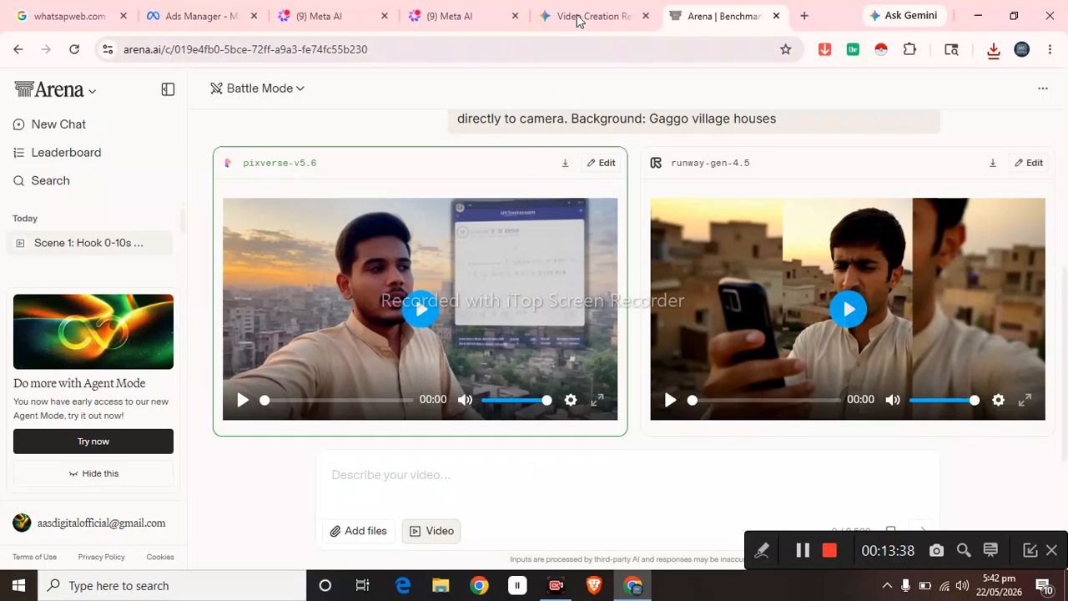
- Switch to the Meta AI chat, open the first generated "Shopify Se Pehle AAS Digitals" creative, and download the image
{"action": "left_click", "coordinate": [345, 10]}
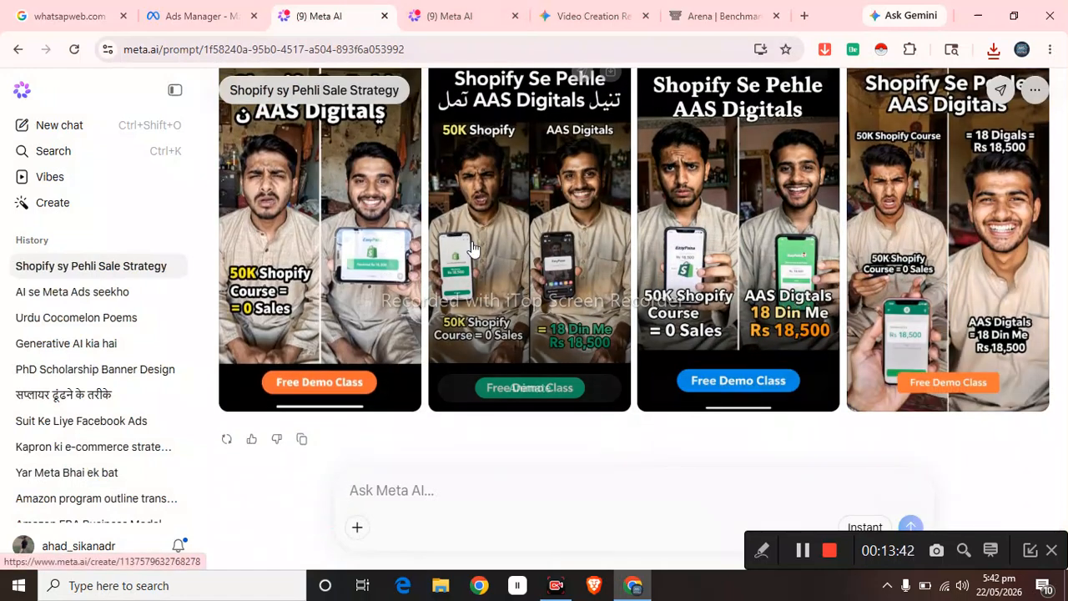
{"action": "left_click", "coordinate": [297, 191]}
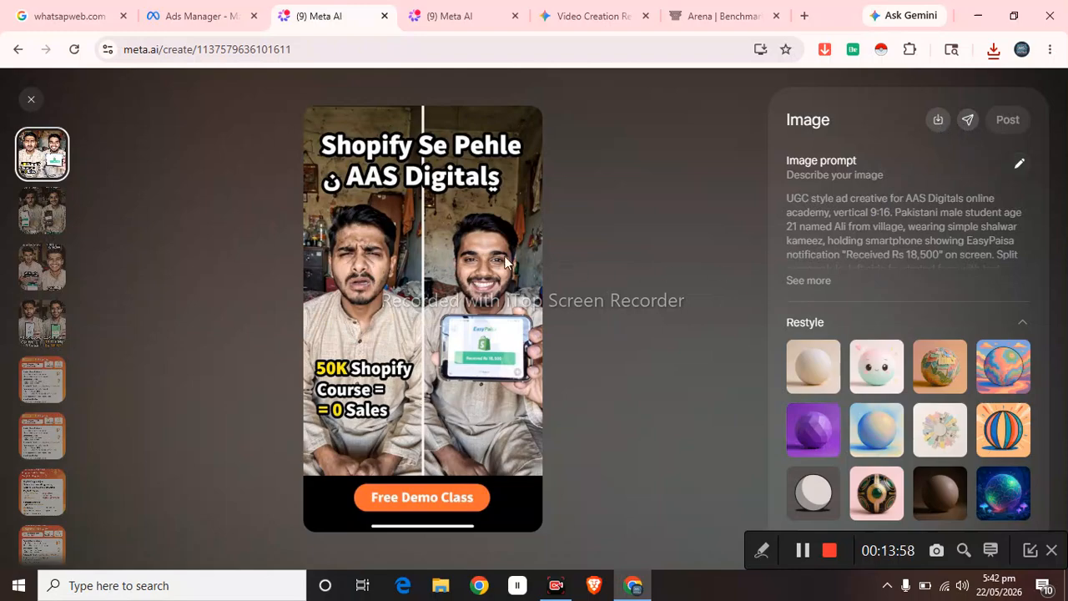
{"action": "right_click", "coordinate": [445, 239]}
{"action": "left_click", "coordinate": [506, 289]}
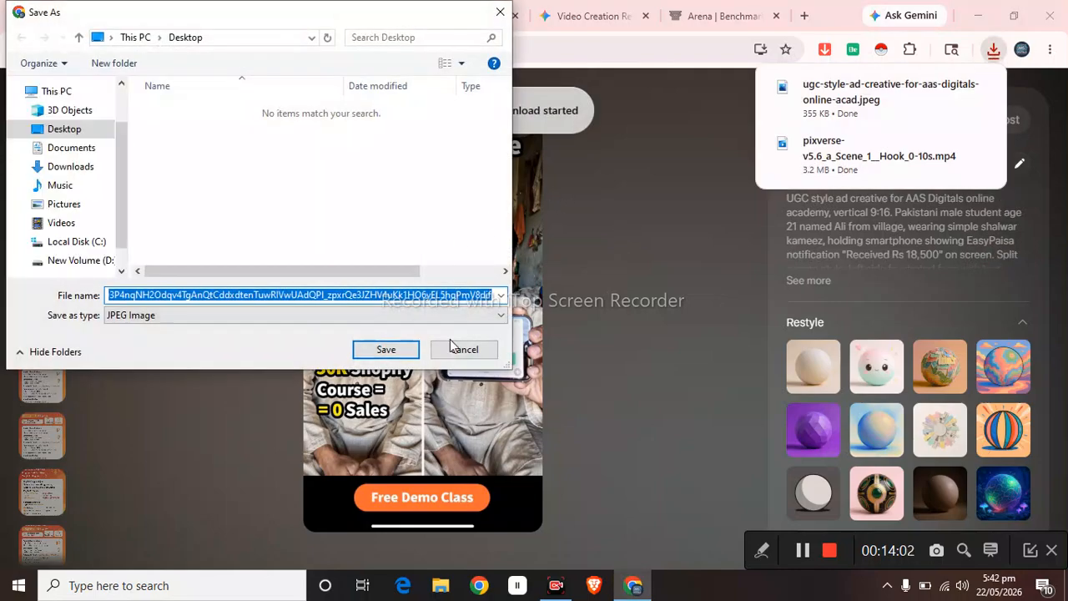
{"action": "left_click", "coordinate": [451, 349]}
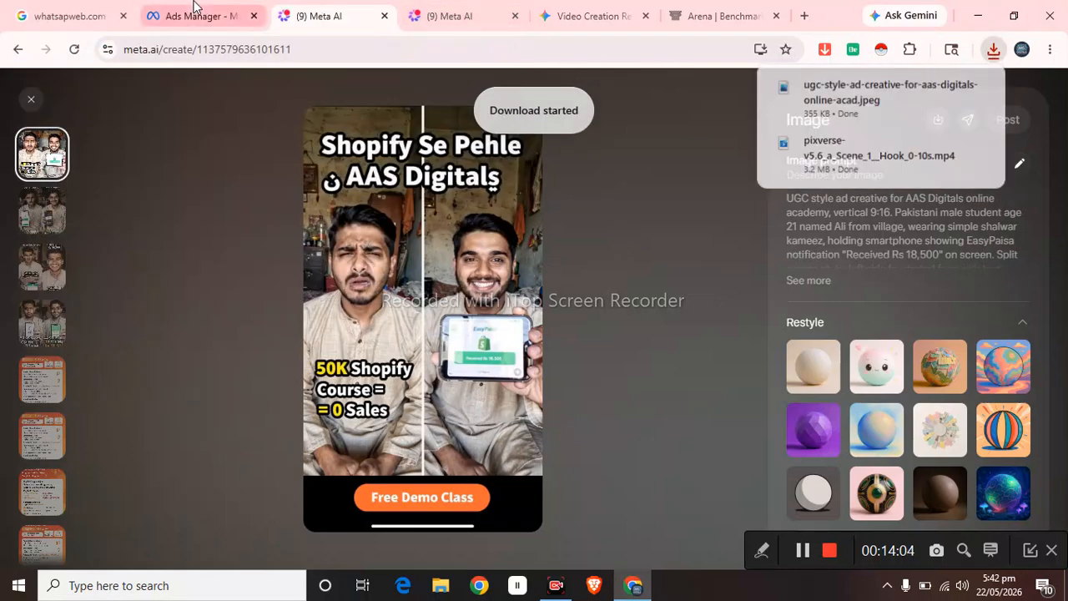
- Check the Ads Manager campaigns page, then return to the Meta AI creative and close its image view
{"action": "left_click", "coordinate": [204, 16]}
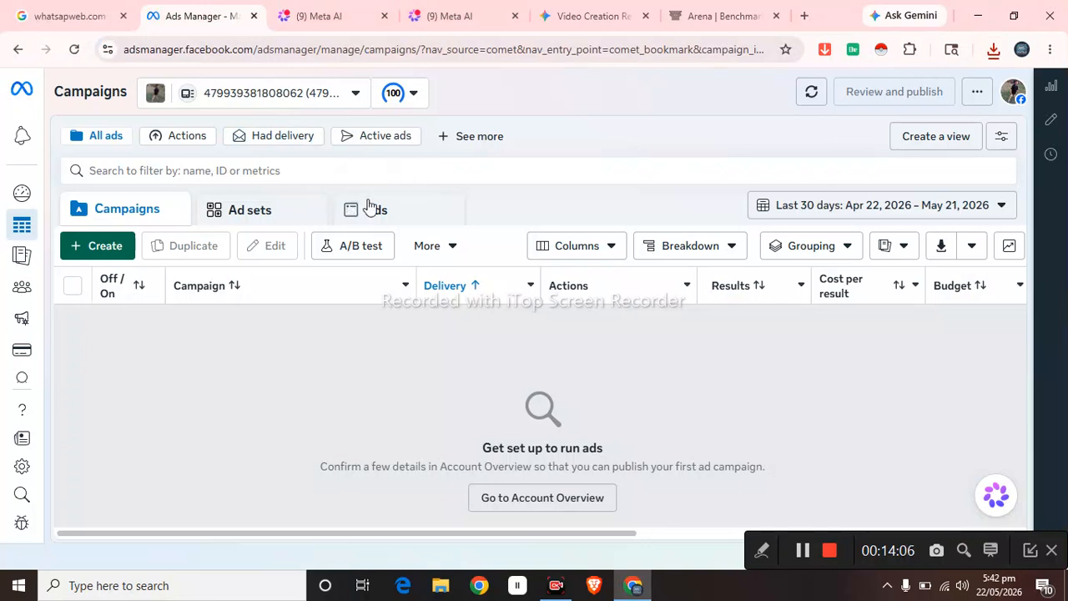
{"action": "left_click", "coordinate": [408, 11]}
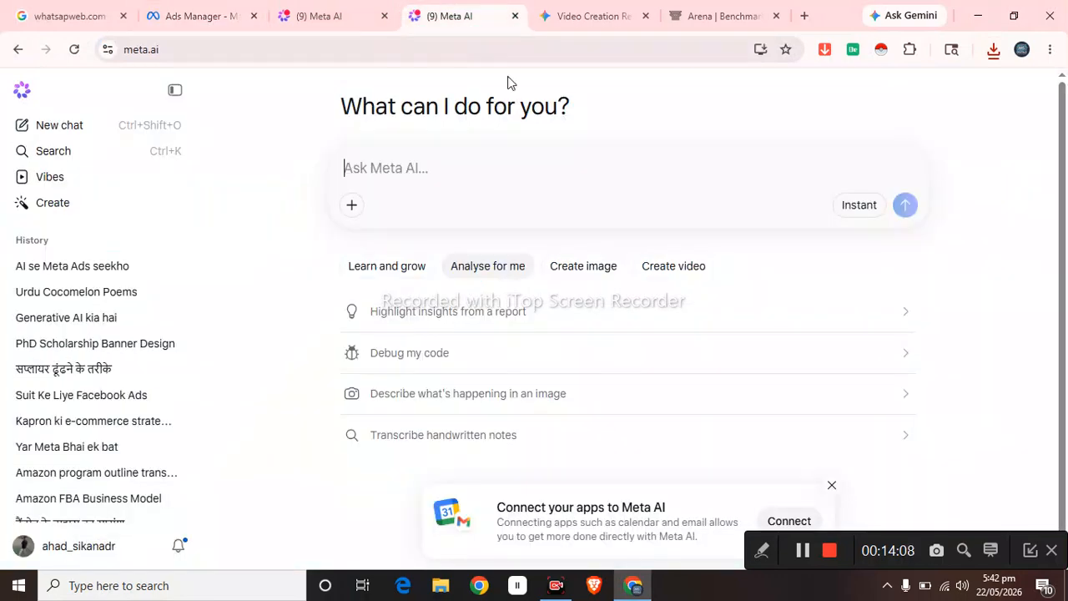
{"action": "left_click", "coordinate": [371, 10]}
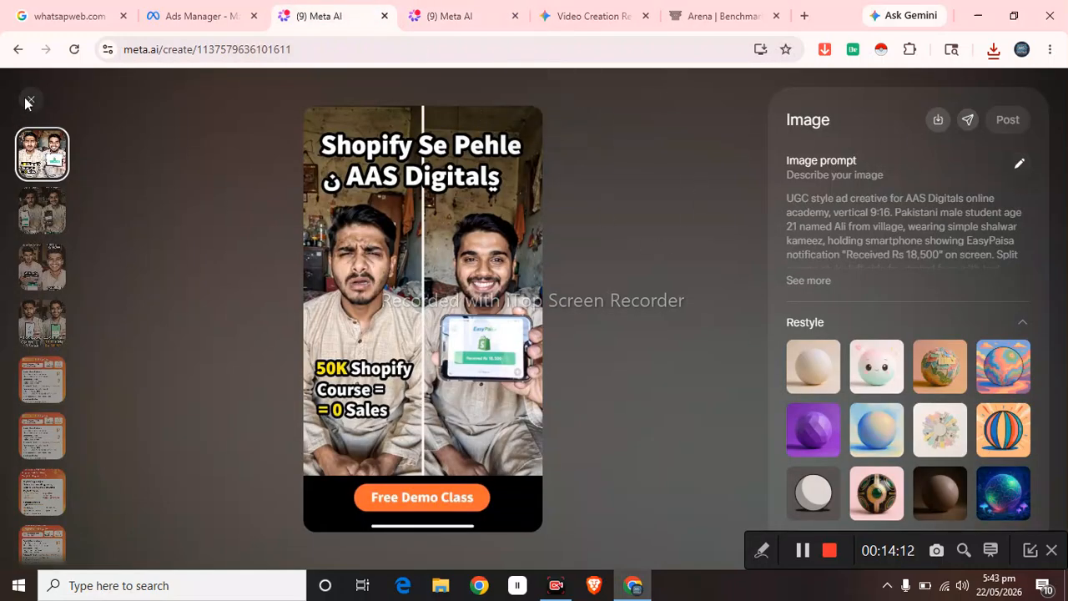
{"action": "left_click", "coordinate": [31, 99]}
- Examine the four generated creatives, the 10-minute full prompt, the consistency rules and the long-form YouTube ad structure in the chat
{"action": "scroll", "coordinate": [565, 321], "scroll_direction": "up", "scroll_amount": 1}
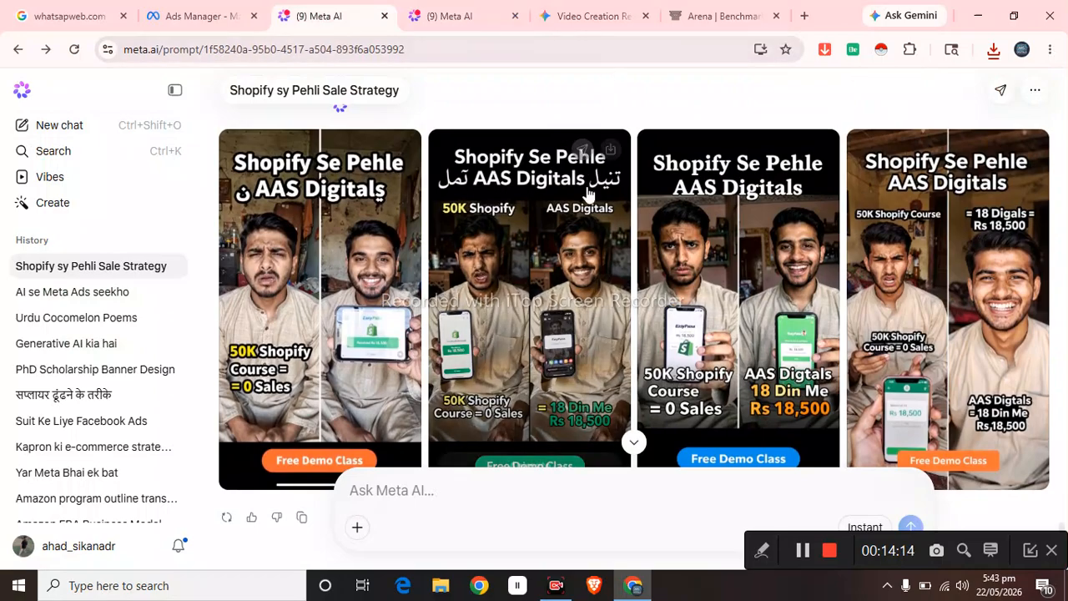
{"action": "scroll", "coordinate": [925, 281], "scroll_direction": "up", "scroll_amount": 7}
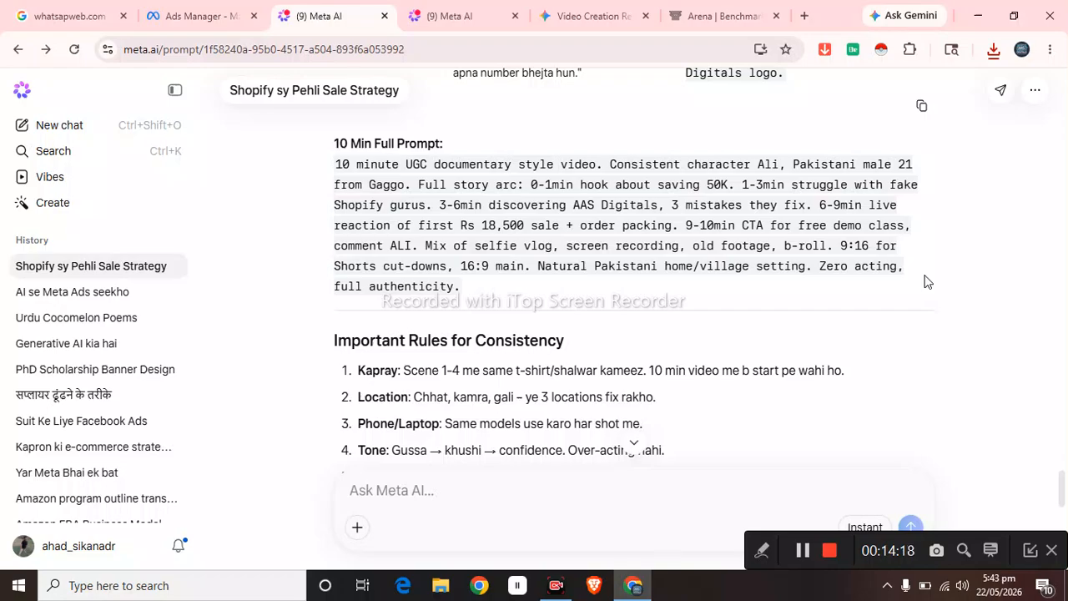
{"action": "scroll", "coordinate": [924, 281], "scroll_direction": "down", "scroll_amount": 7}
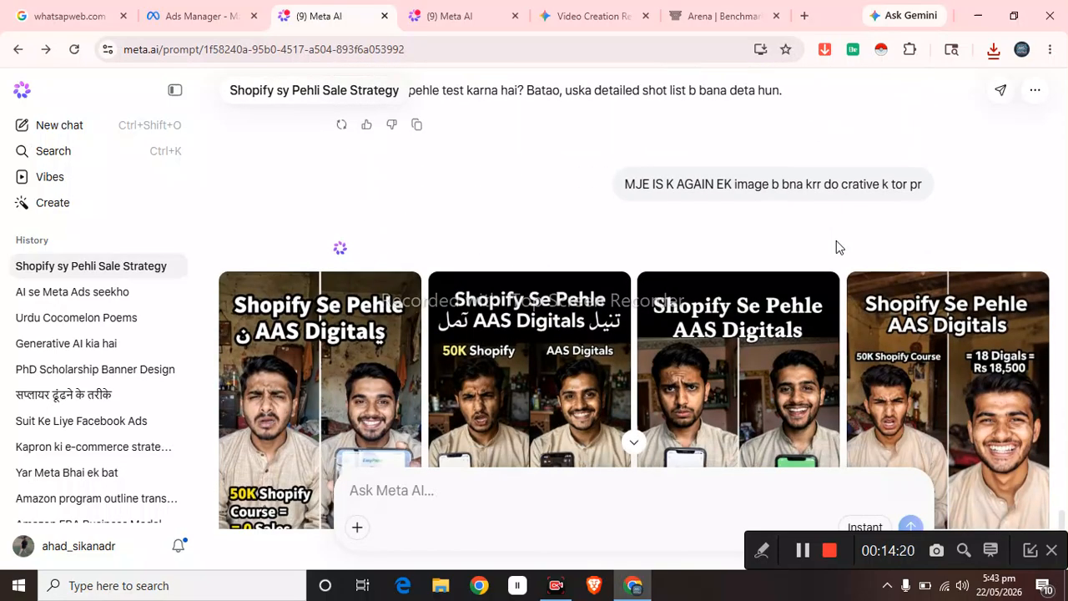
{"action": "scroll", "coordinate": [835, 240], "scroll_direction": "down", "scroll_amount": 3}
{"action": "scroll", "coordinate": [846, 236], "scroll_direction": "up", "scroll_amount": 9}
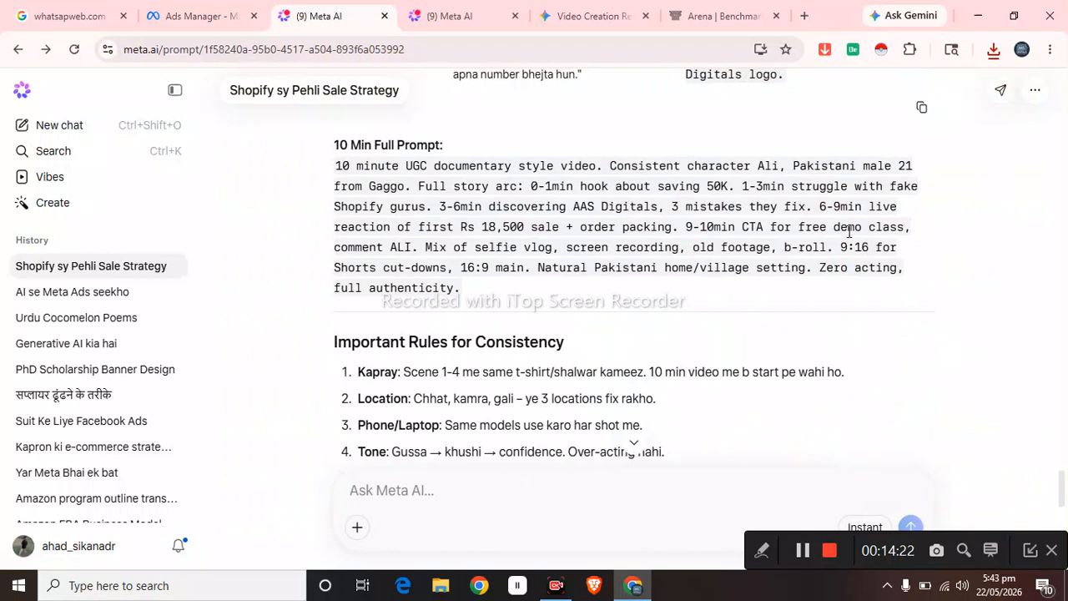
{"action": "scroll", "coordinate": [389, 354], "scroll_direction": "down", "scroll_amount": 1}
{"action": "scroll", "coordinate": [404, 323], "scroll_direction": "down", "scroll_amount": 2}
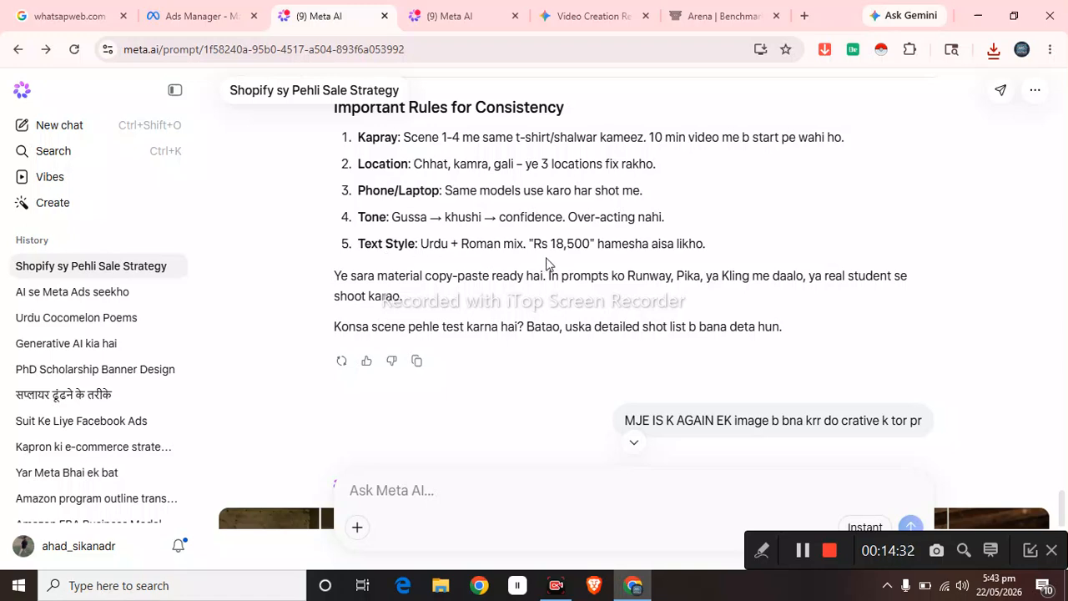
{"action": "scroll", "coordinate": [547, 264], "scroll_direction": "up", "scroll_amount": 7}
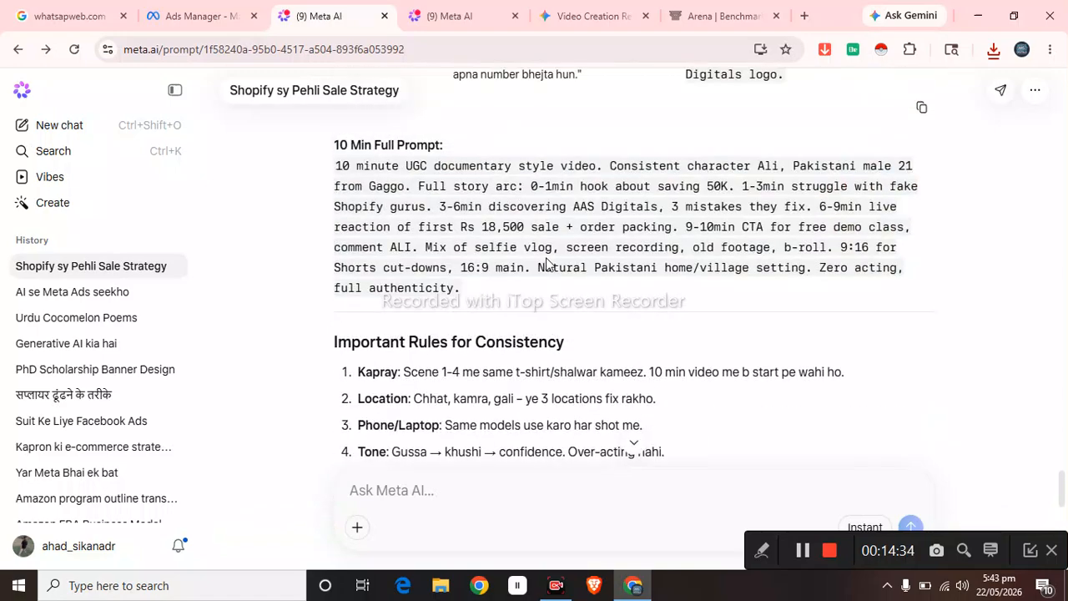
{"action": "scroll", "coordinate": [583, 276], "scroll_direction": "up", "scroll_amount": 4}
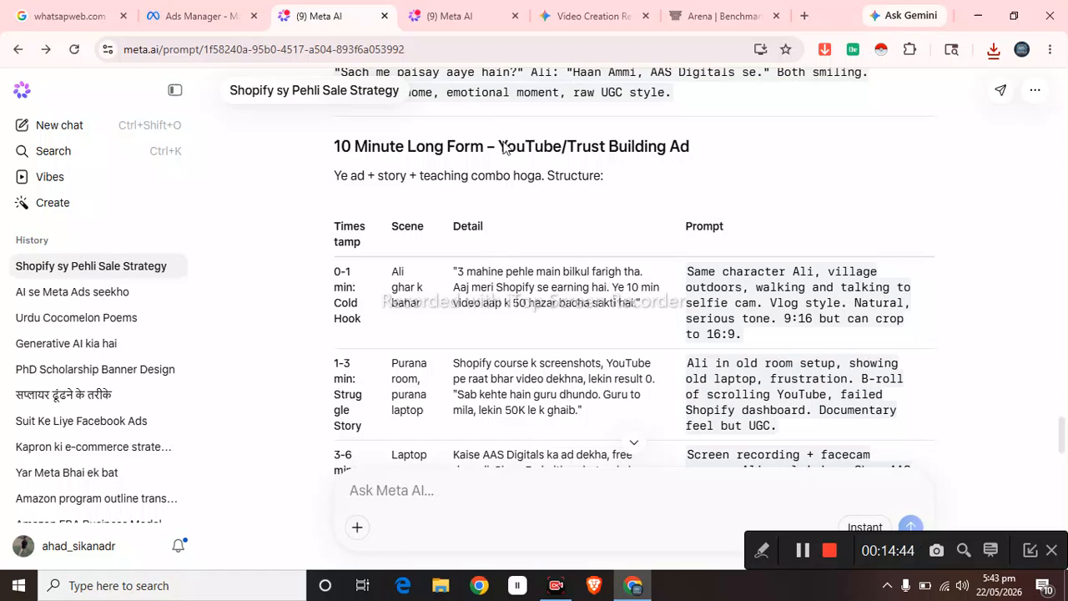
{"action": "scroll", "coordinate": [608, 284], "scroll_direction": "up", "scroll_amount": 1}
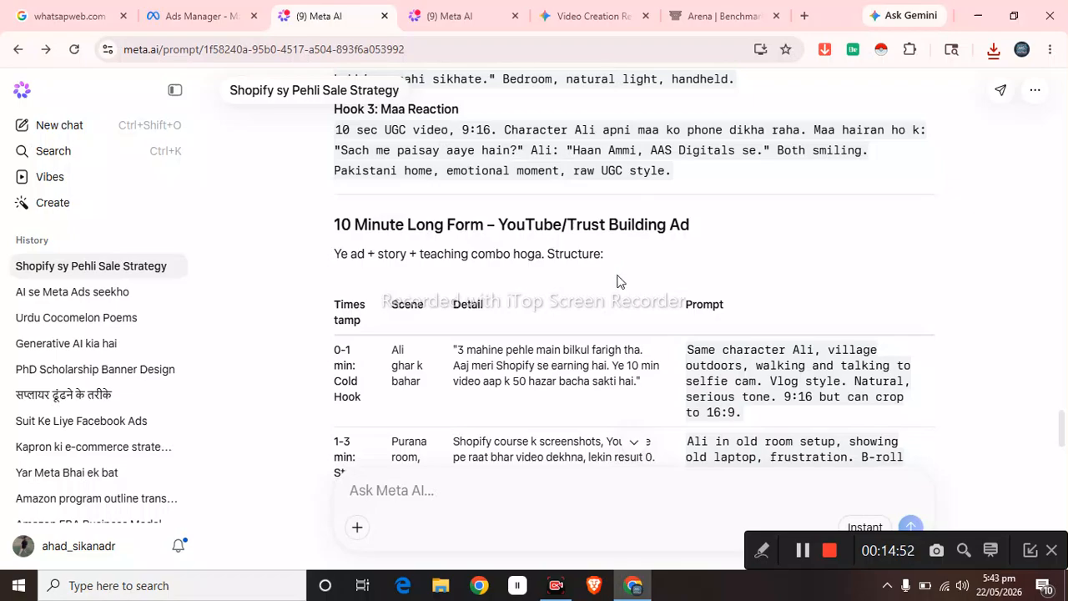
{"action": "scroll", "coordinate": [352, 167], "scroll_direction": "up", "scroll_amount": 2}
{"action": "scroll", "coordinate": [353, 167], "scroll_direction": "down", "scroll_amount": 15}
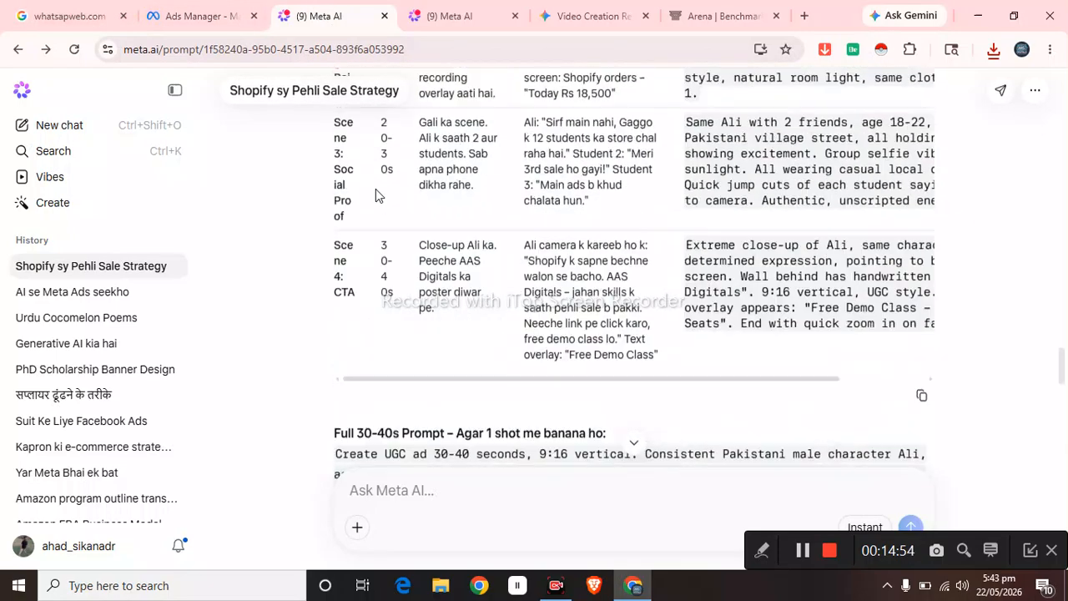
- Review the ad comparison table, the 30-second ad script and the ad copy's primary text and headline options
{"action": "scroll", "coordinate": [384, 178], "scroll_direction": "up", "scroll_amount": 4}
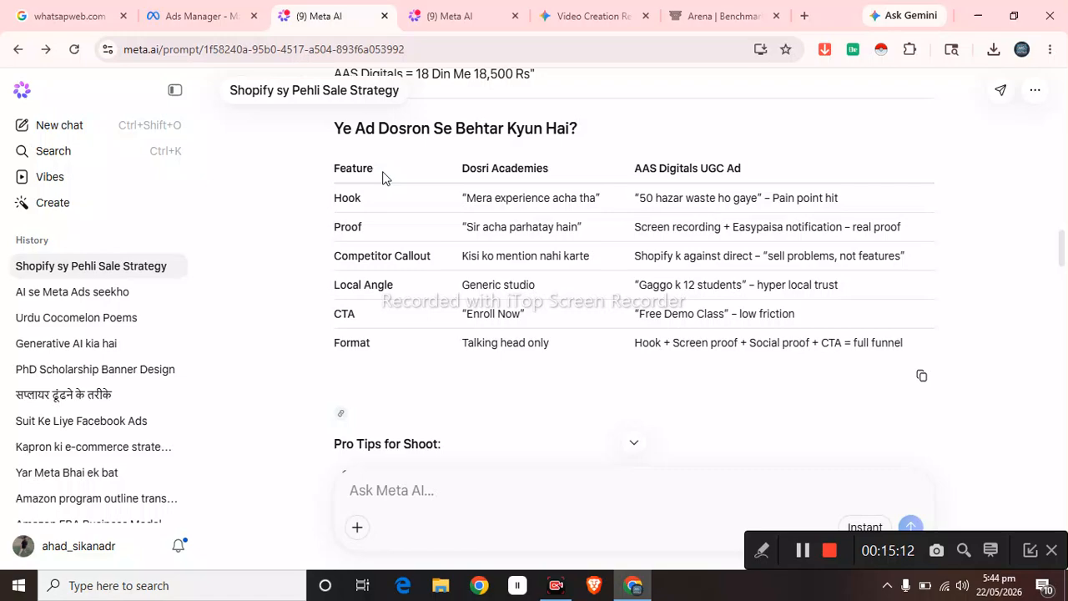
{"action": "scroll", "coordinate": [272, 177], "scroll_direction": "up", "scroll_amount": 4}
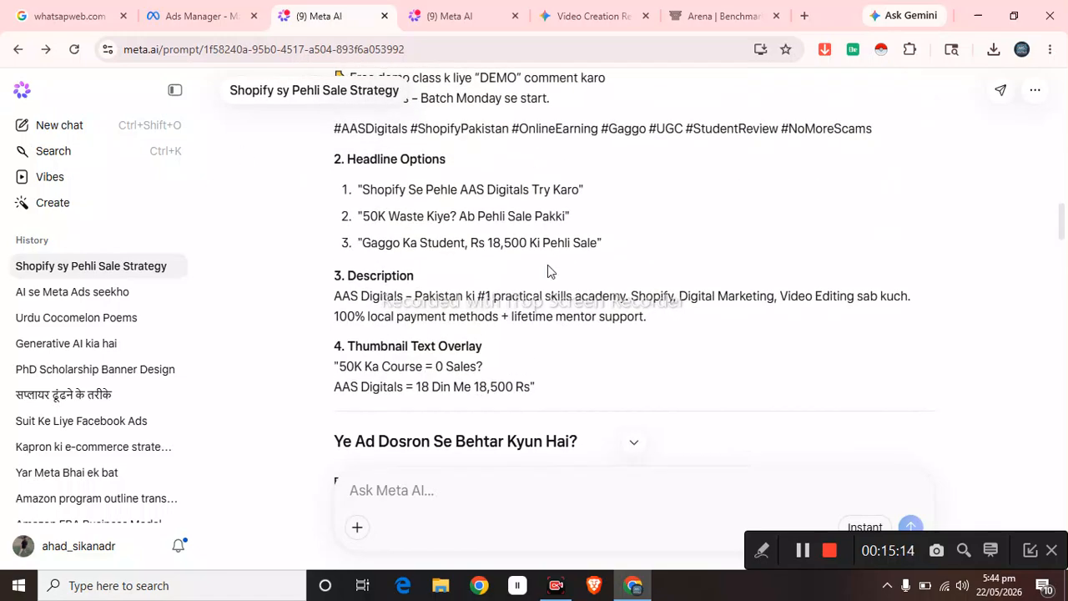
{"action": "scroll", "coordinate": [544, 268], "scroll_direction": "up", "scroll_amount": 4}
{"action": "scroll", "coordinate": [534, 273], "scroll_direction": "up", "scroll_amount": 3}
{"action": "scroll", "coordinate": [519, 271], "scroll_direction": "up", "scroll_amount": 2}
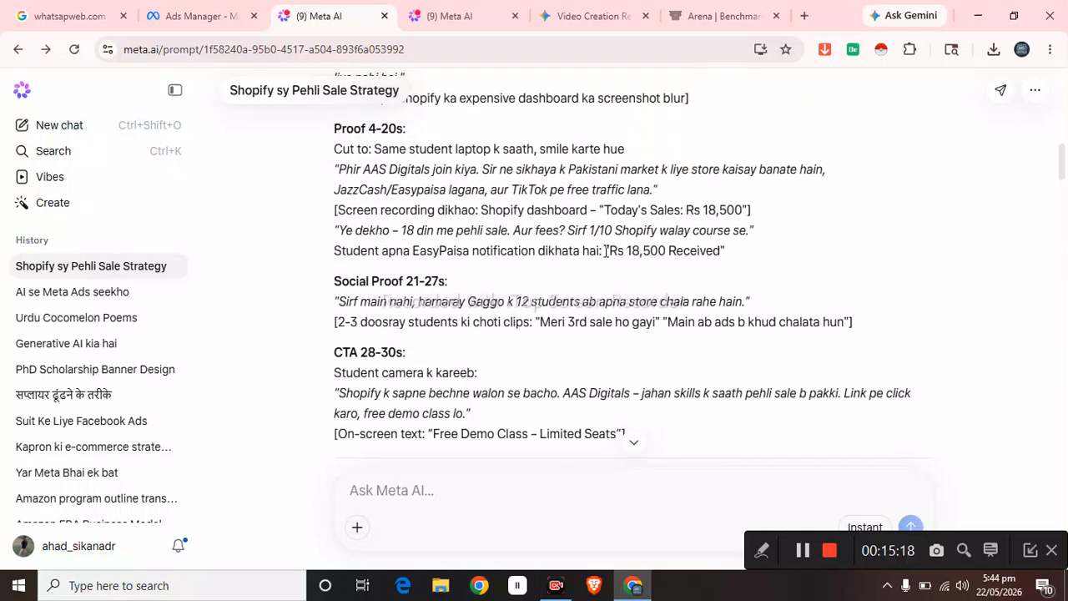
{"action": "scroll", "coordinate": [550, 308], "scroll_direction": "up", "scroll_amount": 5}
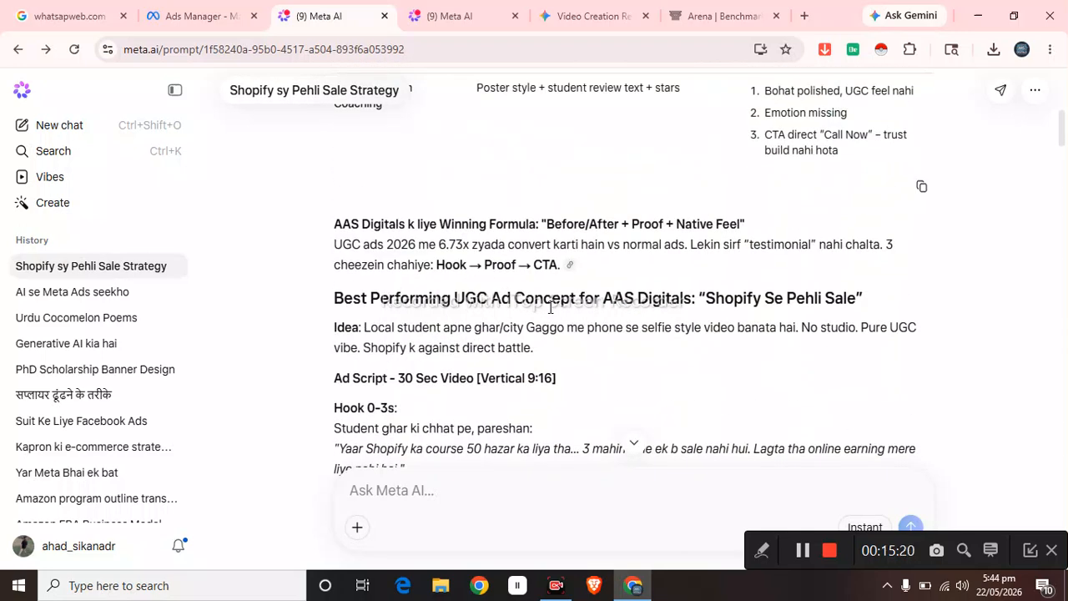
{"action": "scroll", "coordinate": [553, 294], "scroll_direction": "down", "scroll_amount": 9}
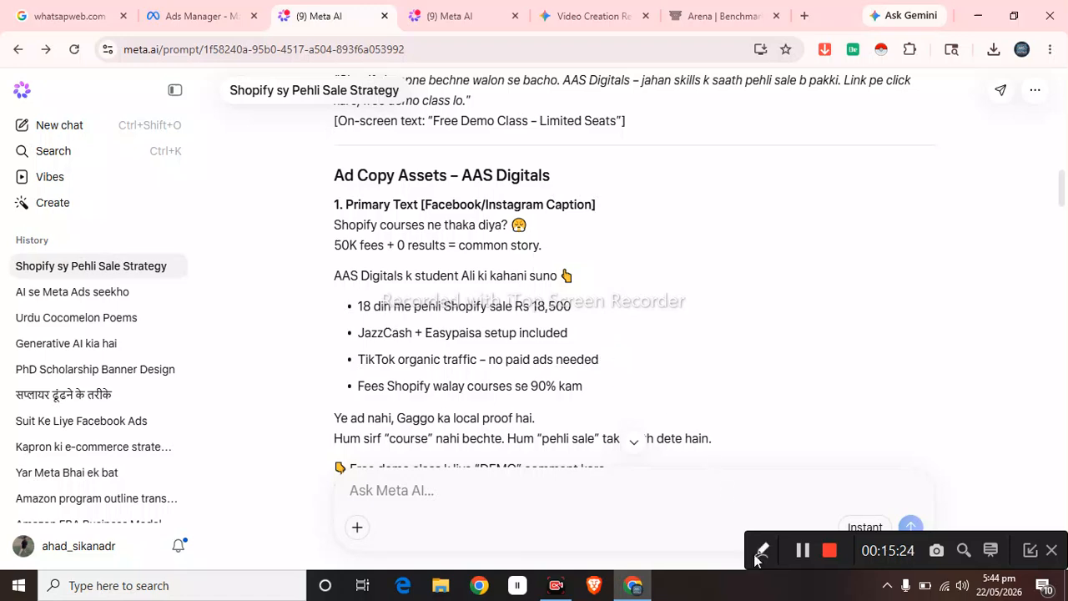
{"action": "scroll", "coordinate": [528, 387], "scroll_direction": "down", "scroll_amount": 3}
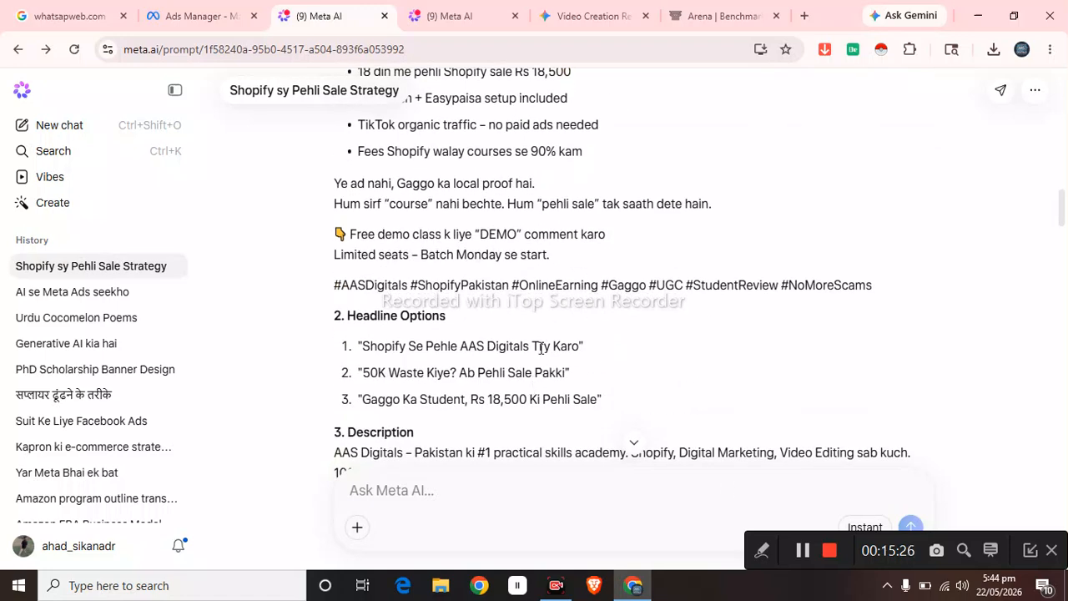